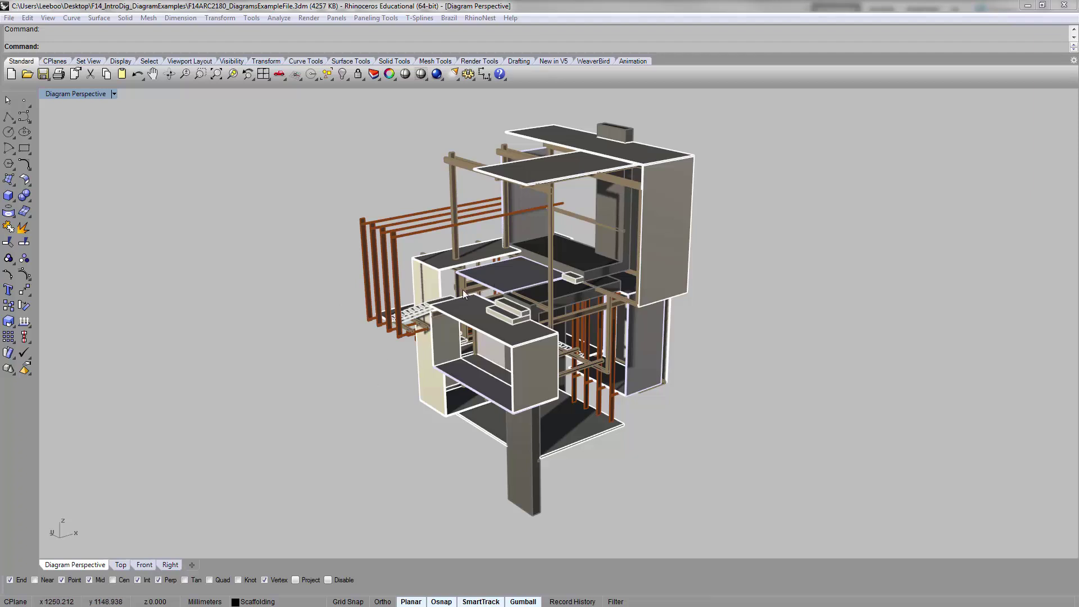
{"action": "left_click", "coordinate": [287, 163]}
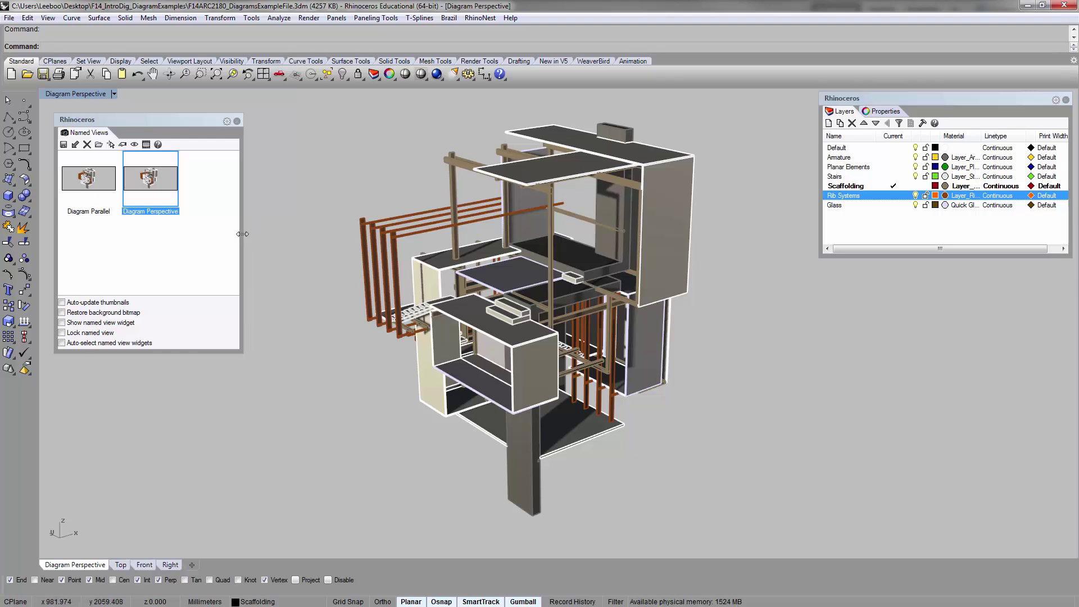
{"action": "left_click", "coordinate": [241, 350]}
{"action": "left_click", "coordinate": [214, 196]}
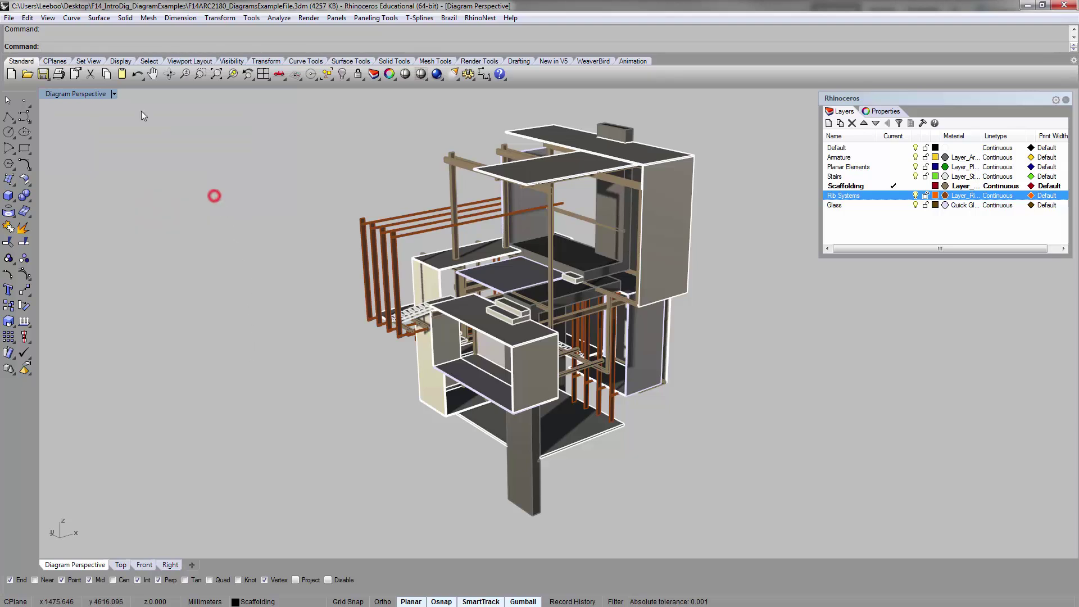
{"action": "left_click", "coordinate": [75, 102]}
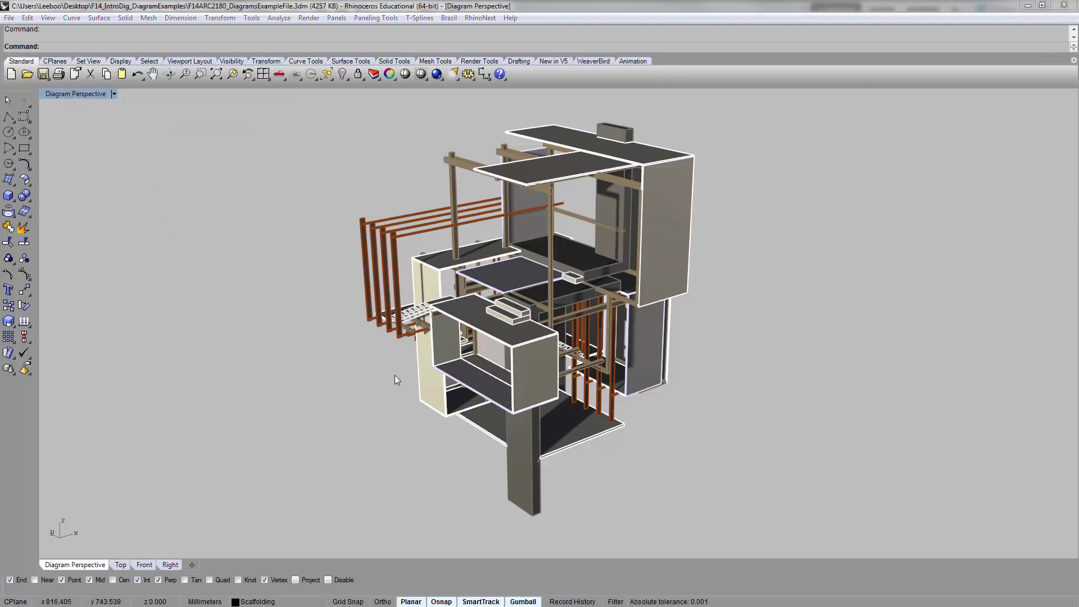
{"action": "left_click", "coordinate": [317, 358]}
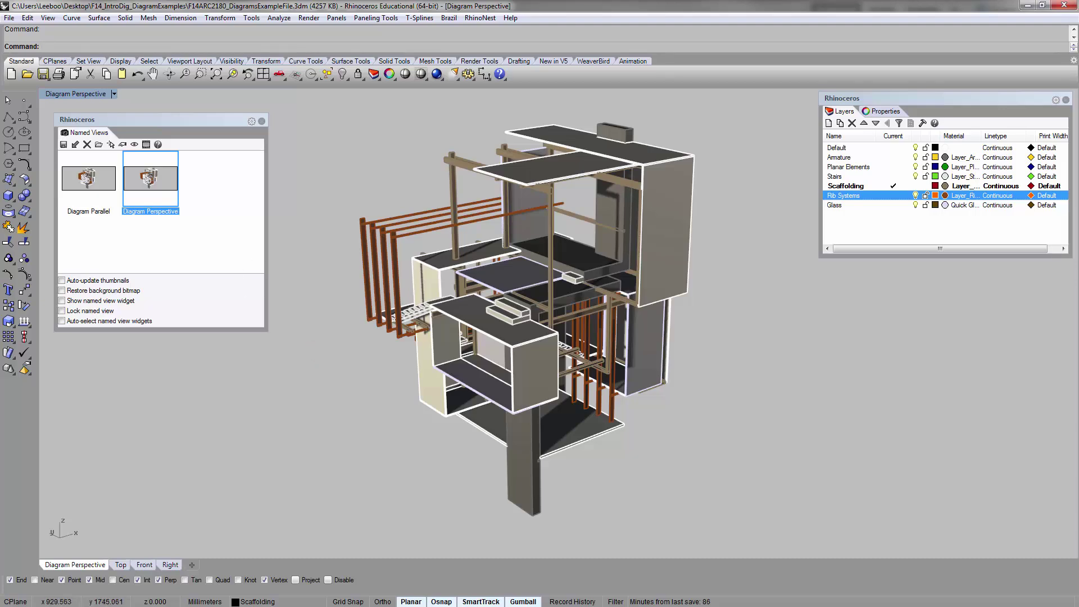
- Switch to Adobe Acrobat Pro and examine the Planar System, Circulation, Scaffolding and Armature diagrams on the Door Window Stair board
{"action": "key", "text": "alt+Tab"}
{"action": "key", "text": "alt+Tab"}
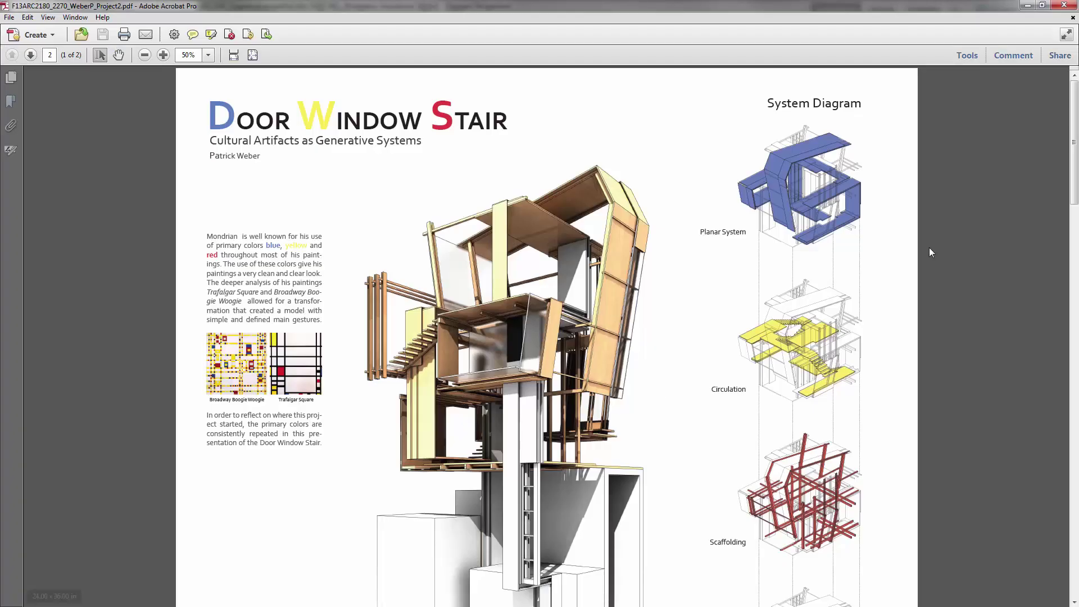
{"action": "scroll", "coordinate": [876, 239], "scroll_direction": "down", "scroll_amount": 5}
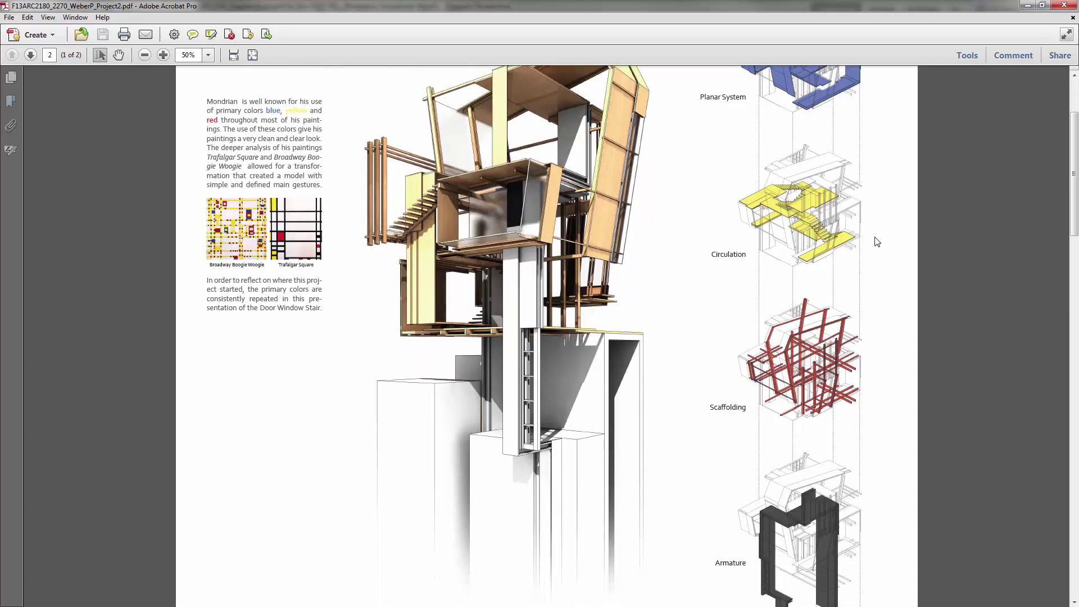
{"action": "scroll", "coordinate": [798, 366], "scroll_direction": "up", "scroll_amount": 3}
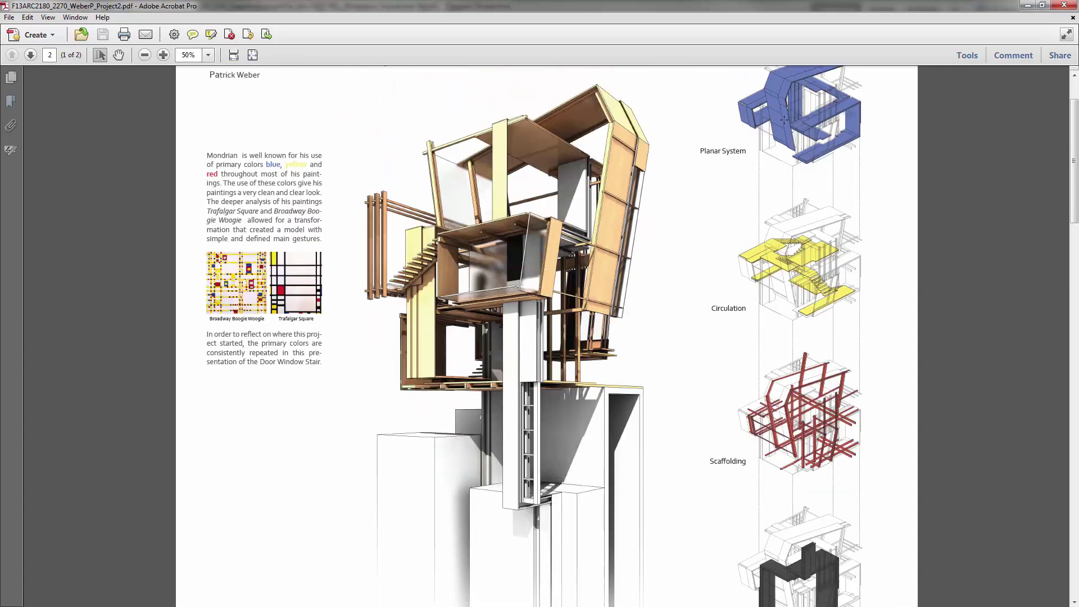
{"action": "scroll", "coordinate": [814, 282], "scroll_direction": "down", "scroll_amount": 5}
{"action": "scroll", "coordinate": [814, 282], "scroll_direction": "up", "scroll_amount": 6}
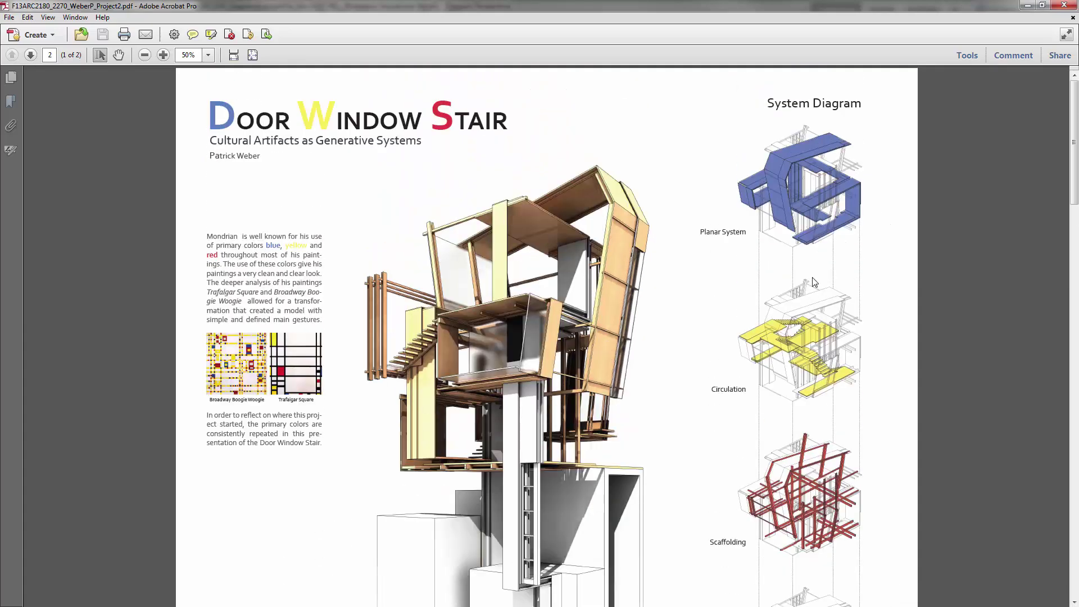
{"action": "scroll", "coordinate": [816, 241], "scroll_direction": "down", "scroll_amount": 5}
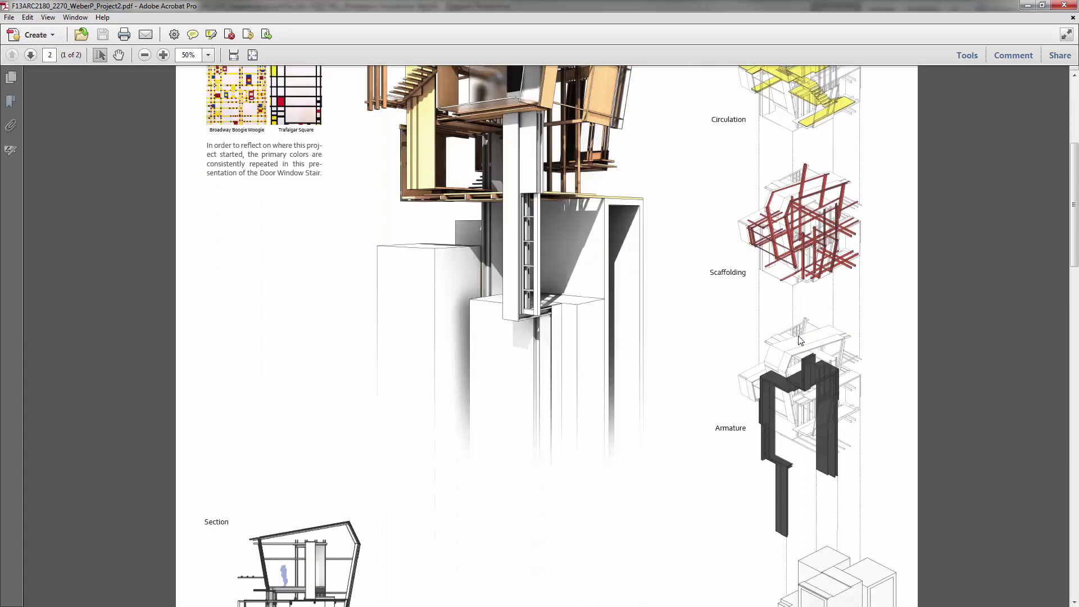
{"action": "scroll", "coordinate": [800, 340], "scroll_direction": "up", "scroll_amount": 5}
{"action": "scroll", "coordinate": [790, 304], "scroll_direction": "down", "scroll_amount": 2}
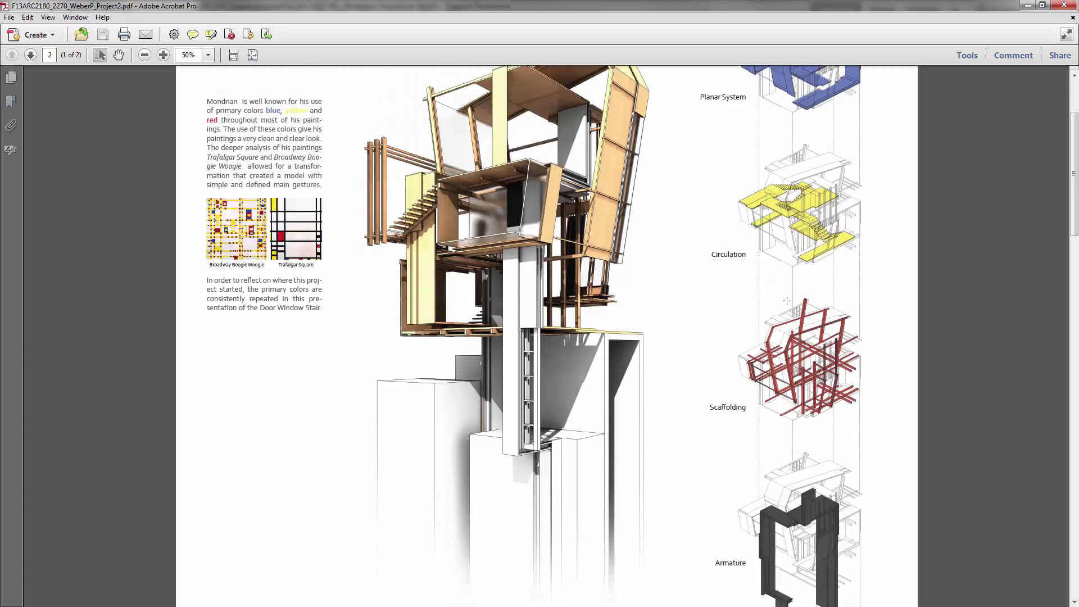
{"action": "scroll", "coordinate": [787, 293], "scroll_direction": "up", "scroll_amount": 1}
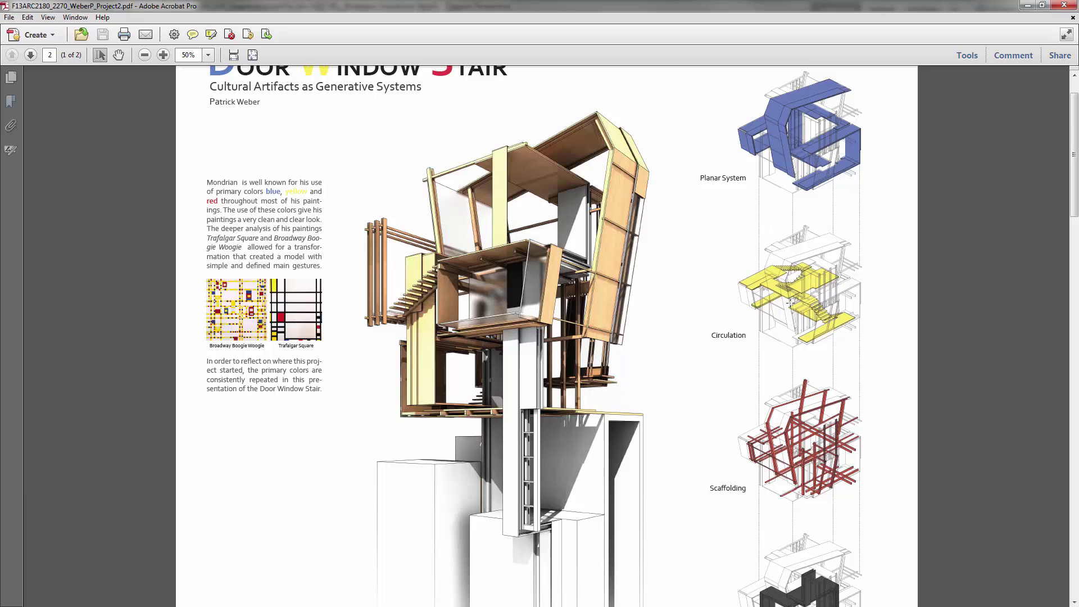
{"action": "scroll", "coordinate": [764, 348], "scroll_direction": "down", "scroll_amount": 4}
{"action": "scroll", "coordinate": [764, 393], "scroll_direction": "down", "scroll_amount": 2}
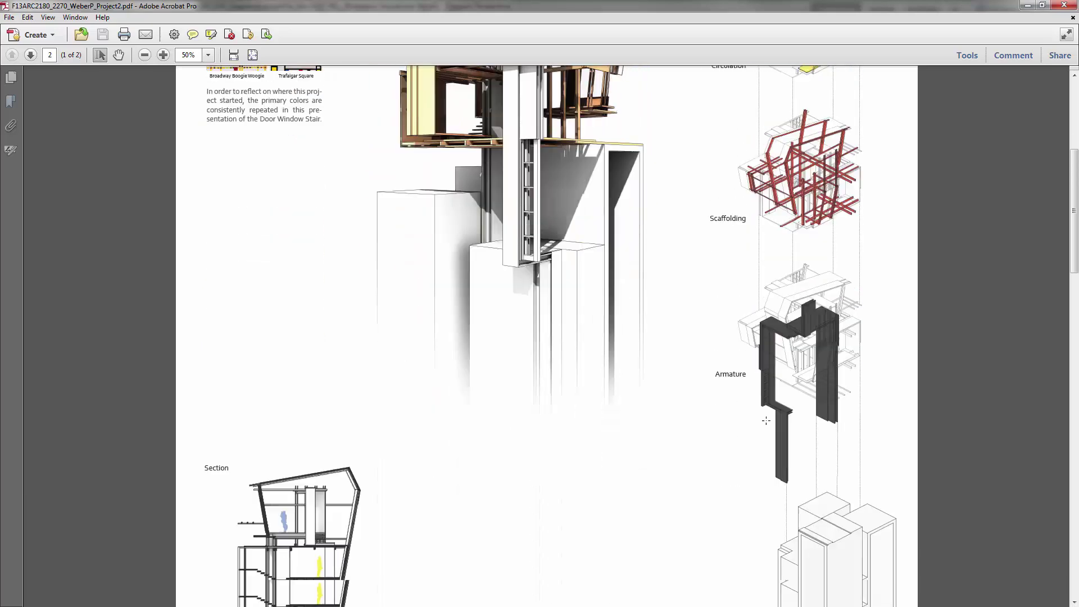
{"action": "scroll", "coordinate": [775, 414], "scroll_direction": "down", "scroll_amount": 1}
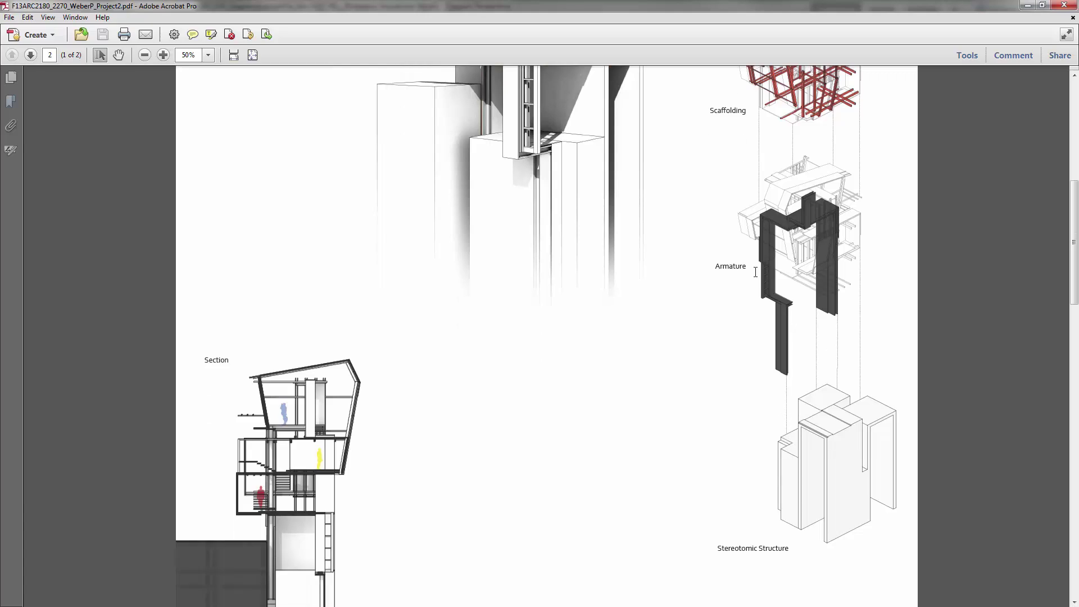
{"action": "scroll", "coordinate": [826, 284], "scroll_direction": "up", "scroll_amount": 6}
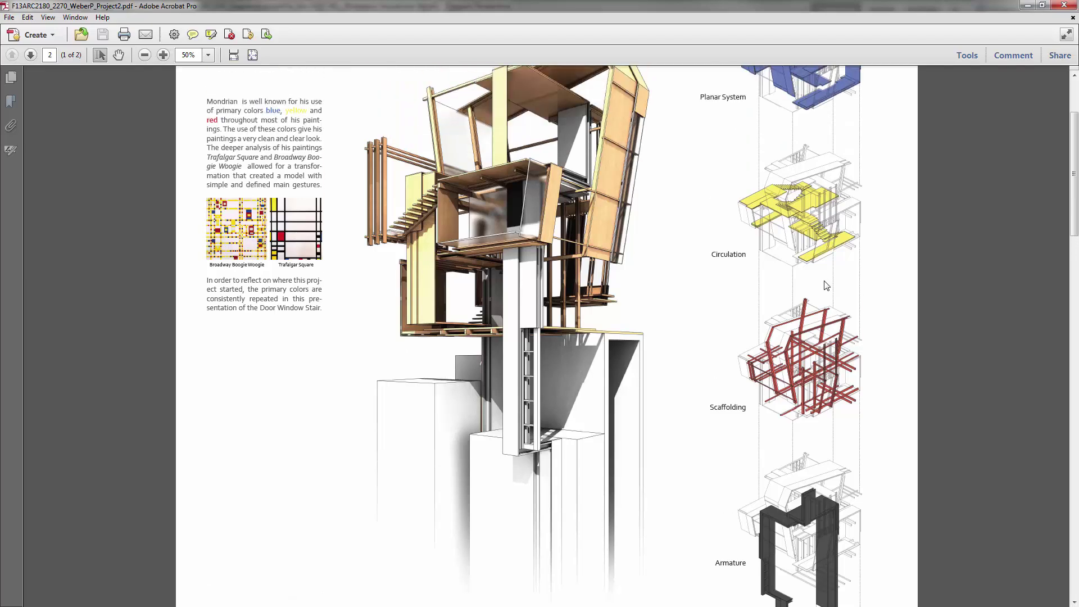
{"action": "scroll", "coordinate": [826, 286], "scroll_direction": "up", "scroll_amount": 2}
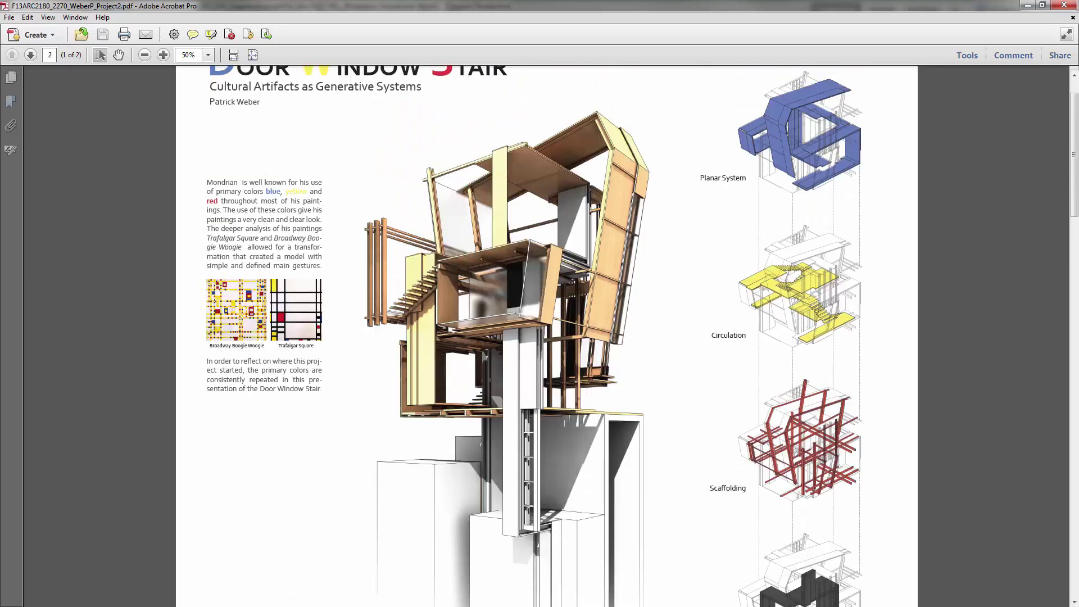
- Examine the exploded diagram in the other reference PDF, and review the stacked system diagrams on the Door Window Stair board again
{"action": "left_click", "coordinate": [109, 540]}
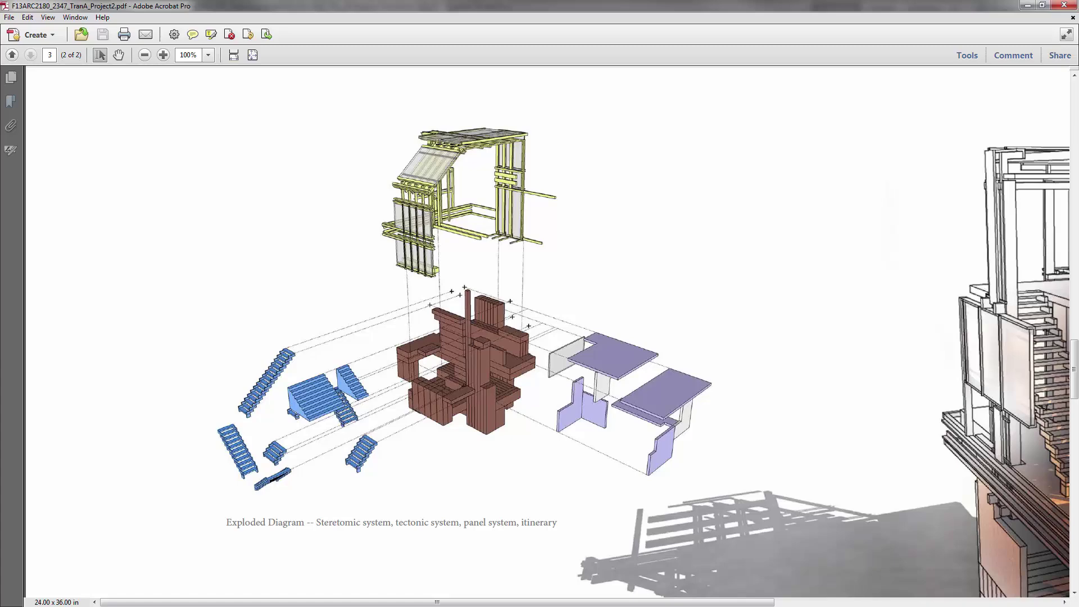
{"action": "key", "text": "alt+Tab"}
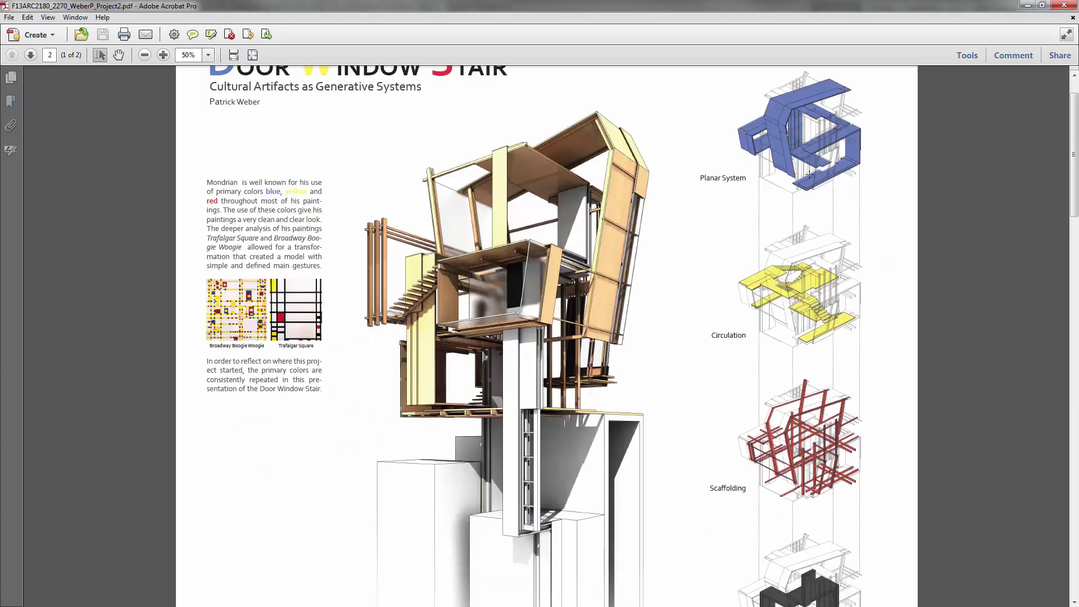
{"action": "scroll", "coordinate": [777, 415], "scroll_direction": "down", "scroll_amount": 3}
{"action": "scroll", "coordinate": [791, 296], "scroll_direction": "up", "scroll_amount": 4}
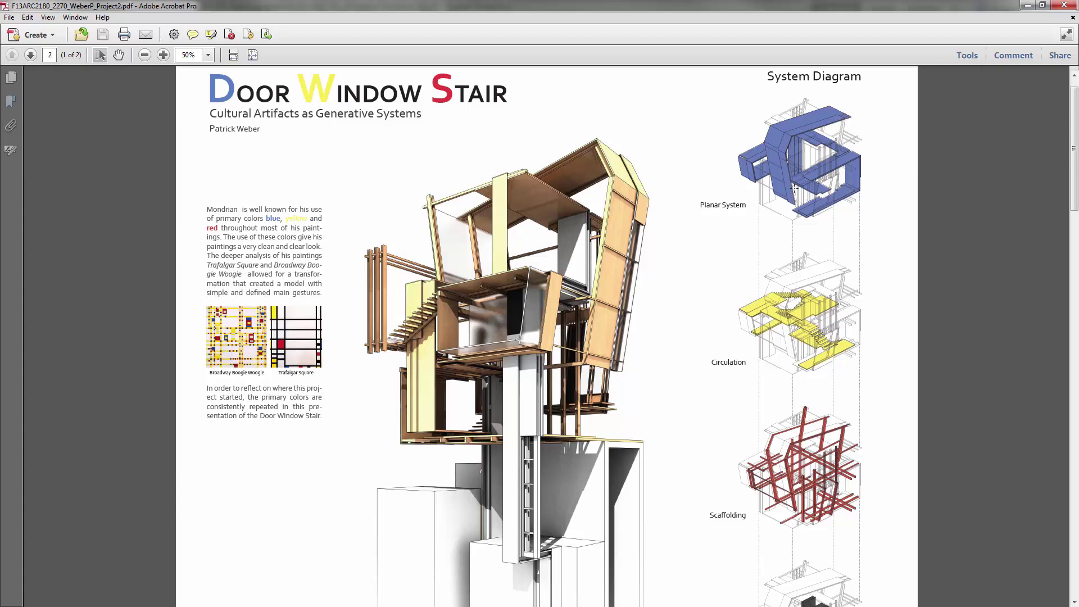
{"action": "scroll", "coordinate": [785, 405], "scroll_direction": "down", "scroll_amount": 3}
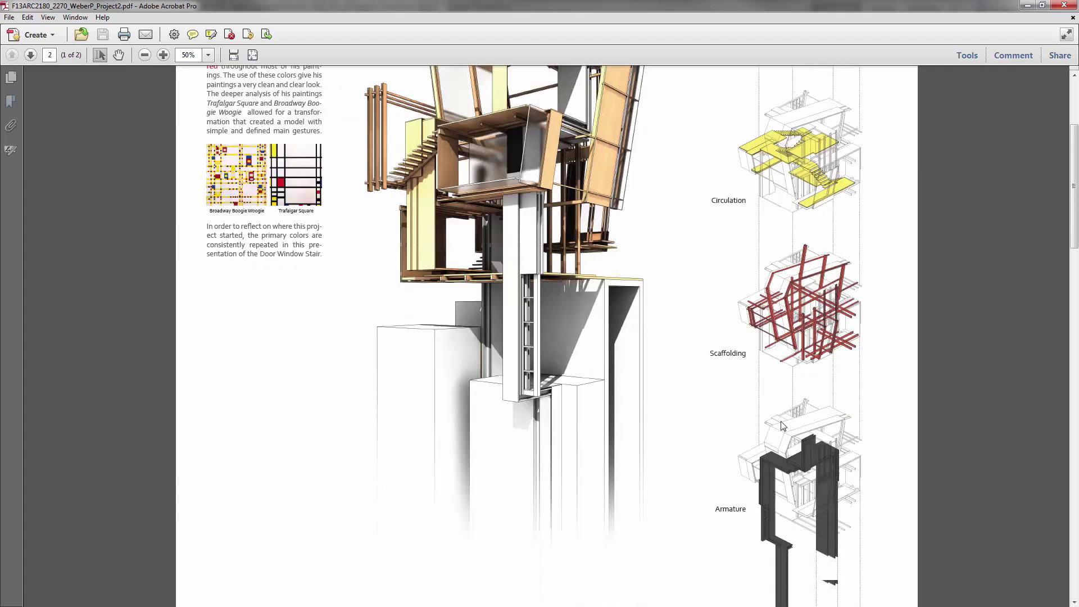
{"action": "scroll", "coordinate": [271, 429], "scroll_direction": "up", "scroll_amount": 4}
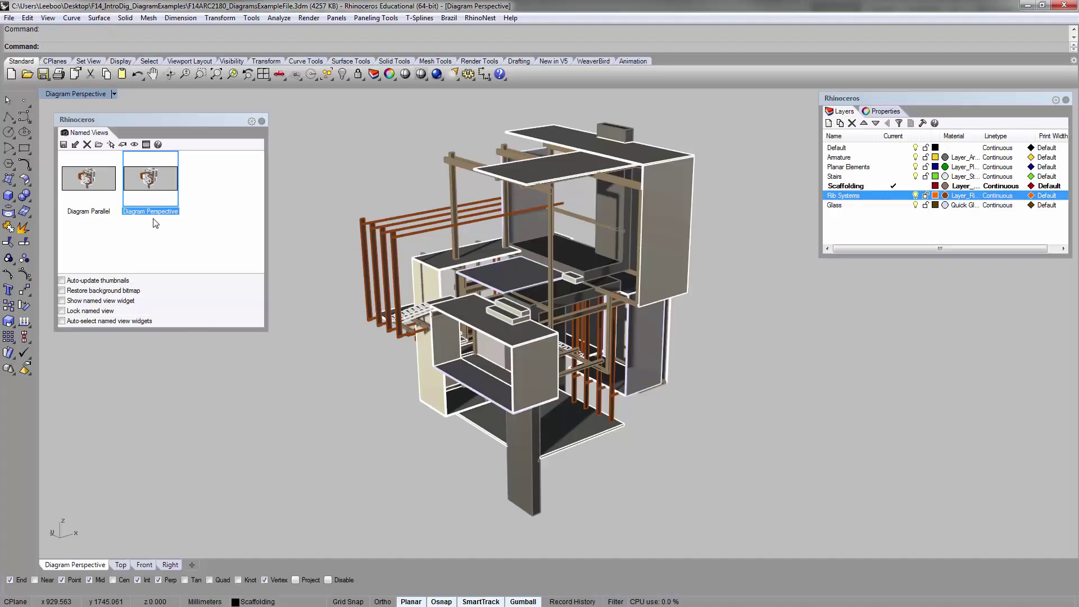
- In Rhinoceros, preview the Diagram Parallel named view and restore the Diagram Perspective named view
{"action": "double_click", "coordinate": [110, 178]}
{"action": "double_click", "coordinate": [163, 180]}
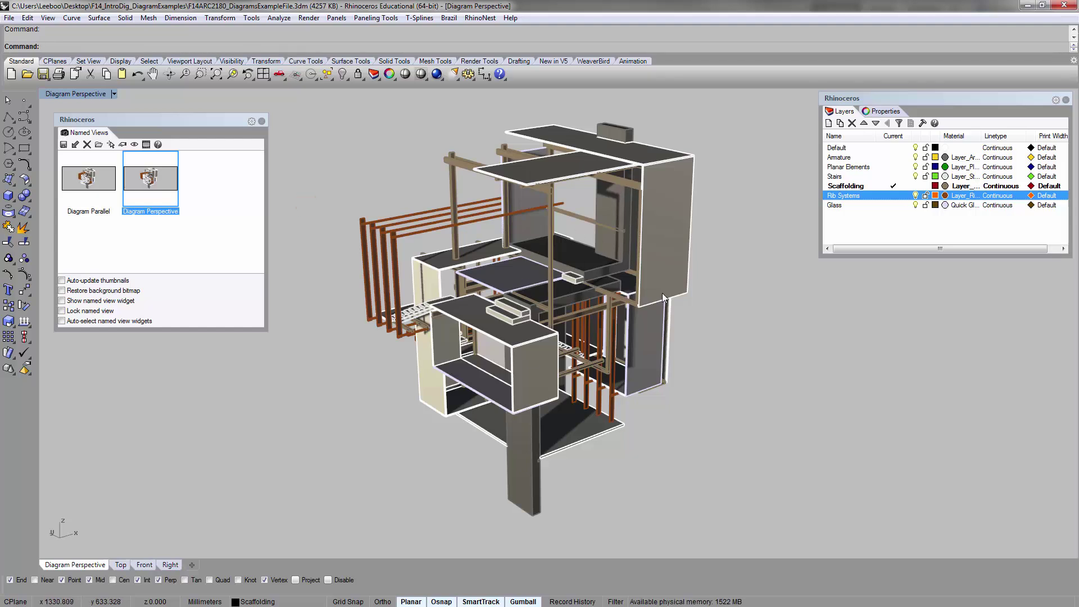
- Make the Default layer the current layer
{"action": "left_click", "coordinate": [858, 220]}
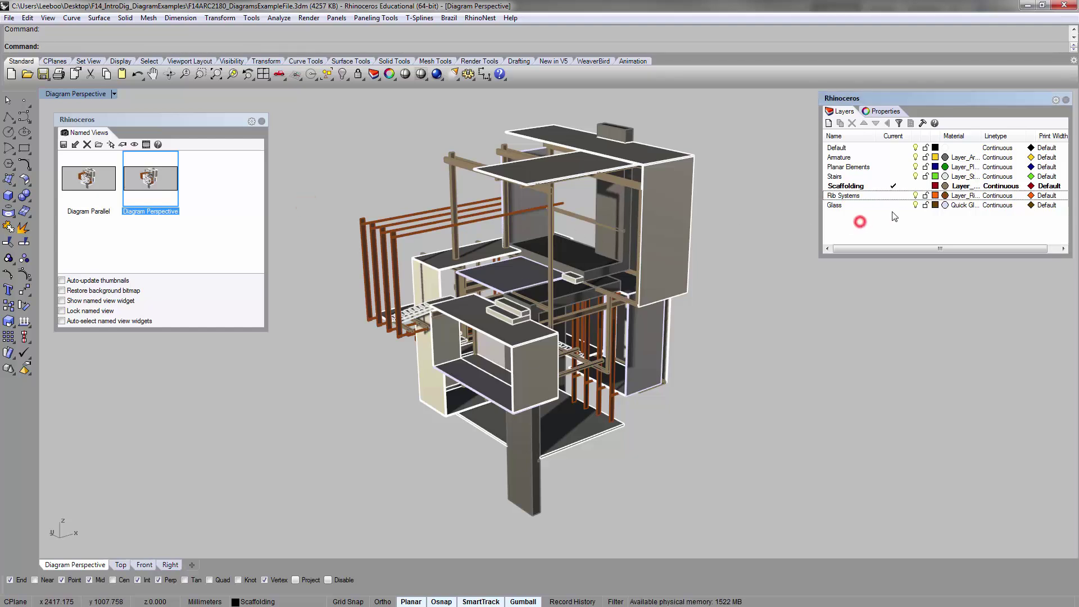
{"action": "double_click", "coordinate": [880, 147]}
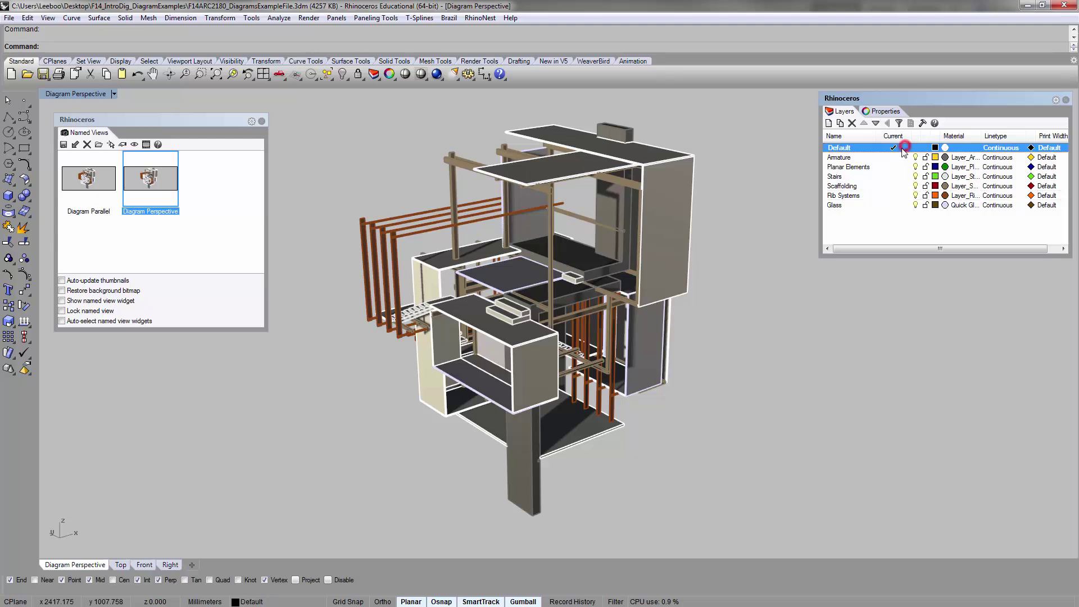
{"action": "left_click", "coordinate": [767, 152]}
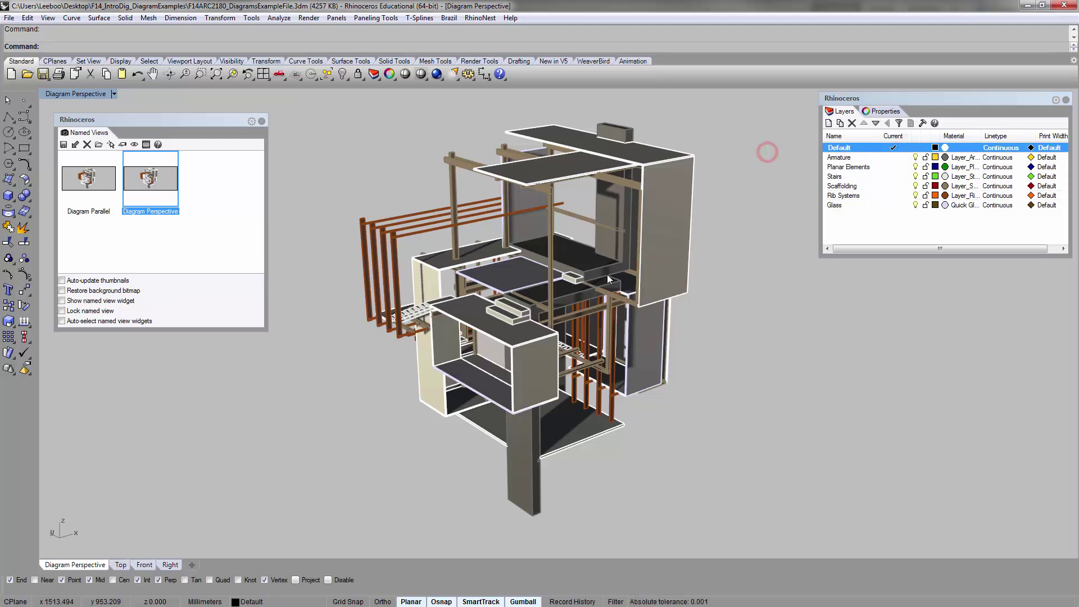
- Select all objects on the Armature layer
{"action": "mouse_move", "coordinate": [572, 266]}
{"action": "right_mouse_down", "text": "shift"}
{"action": "mouse_move", "coordinate": [511, 282]}
{"action": "mouse_move", "coordinate": [556, 275]}
{"action": "mouse_move", "coordinate": [559, 246]}
{"action": "mouse_move", "coordinate": [583, 214]}
{"action": "mouse_move", "coordinate": [537, 212]}
{"action": "mouse_move", "coordinate": [582, 219]}
{"action": "mouse_move", "coordinate": [561, 214]}
{"action": "mouse_move", "coordinate": [562, 255]}
{"action": "mouse_move", "coordinate": [573, 248]}
{"action": "right_mouse_up", "text": "shift"}
{"action": "left_click", "coordinate": [868, 157]}
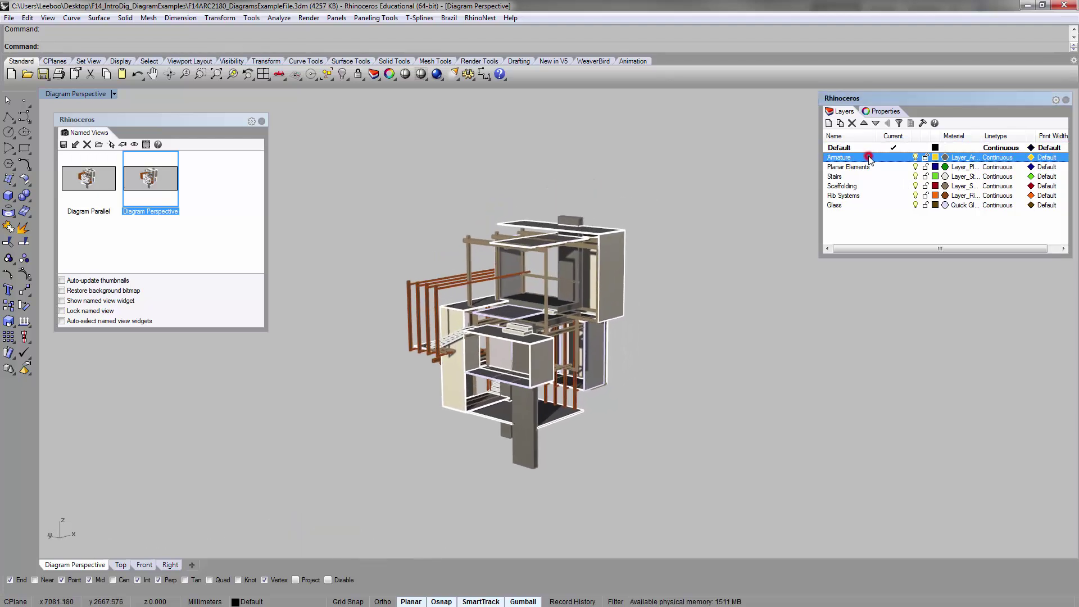
{"action": "right_click", "coordinate": [869, 157]}
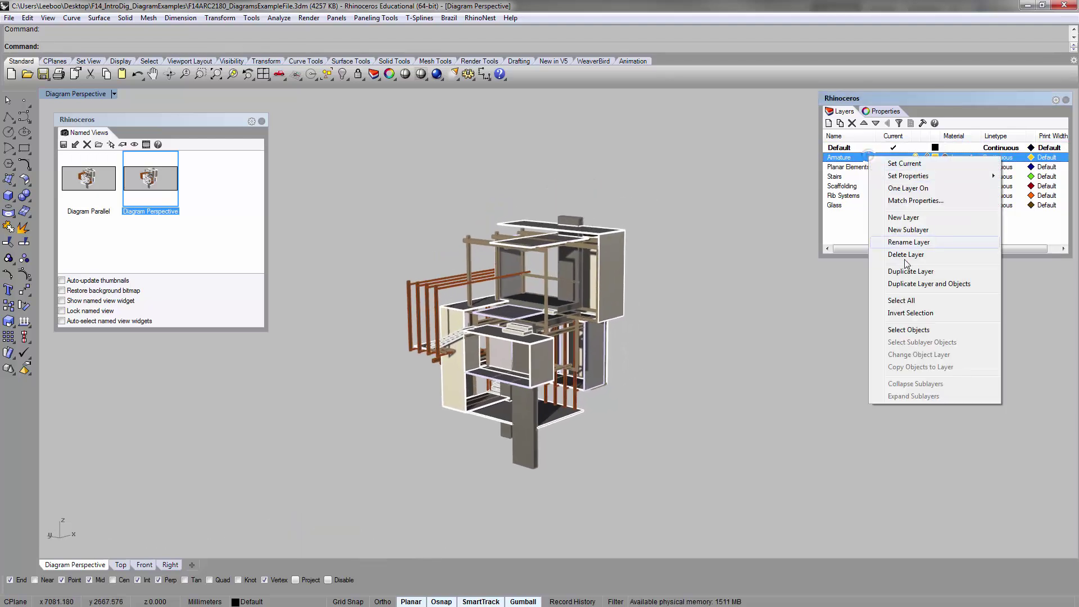
{"action": "left_click", "coordinate": [716, 273]}
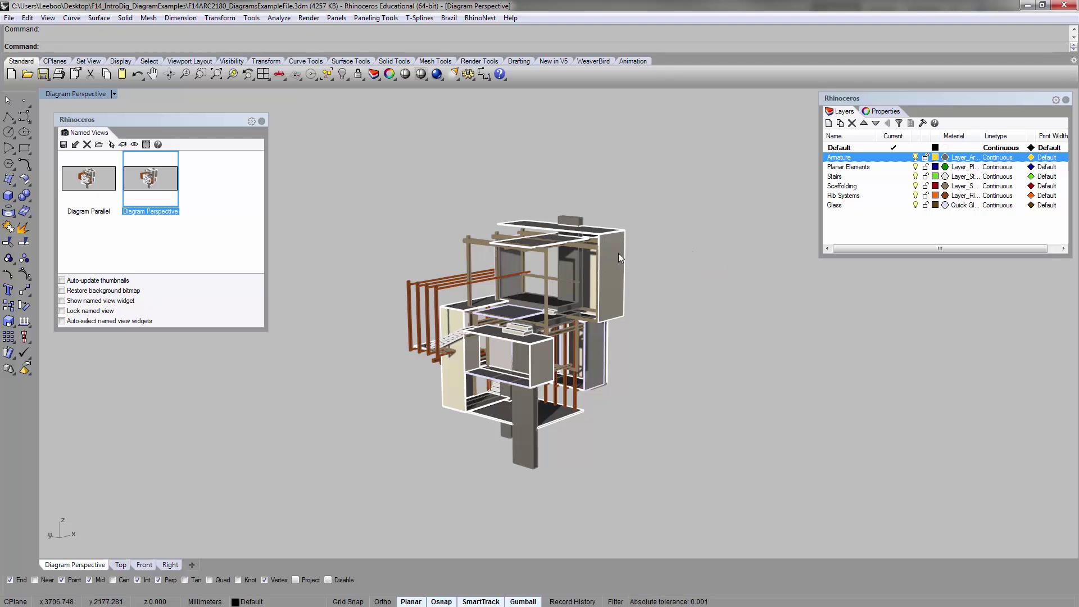
{"action": "left_click", "coordinate": [848, 158]}
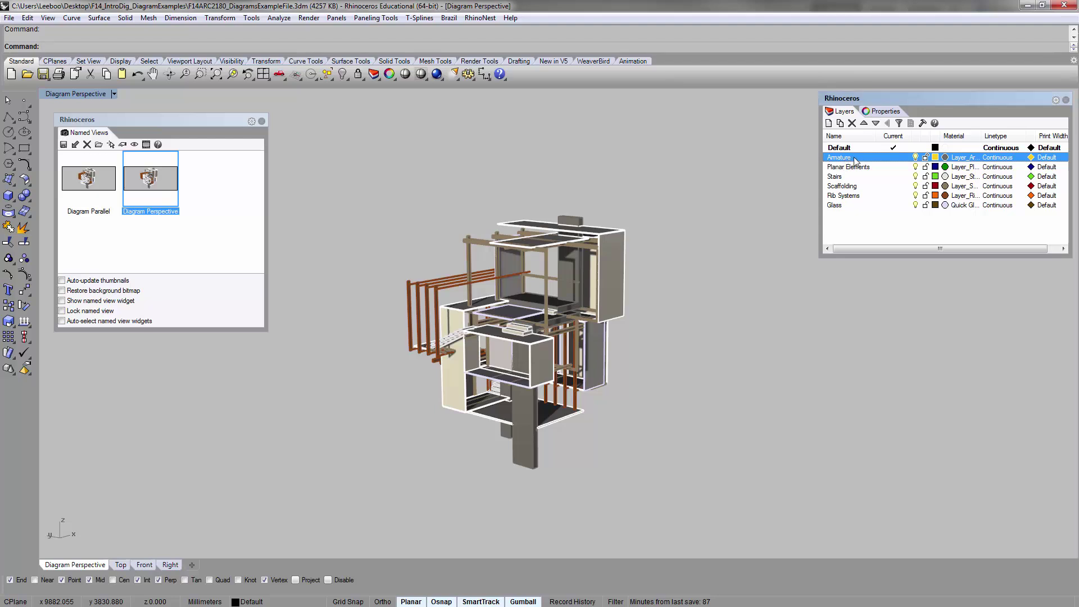
{"action": "right_click", "coordinate": [846, 159]}
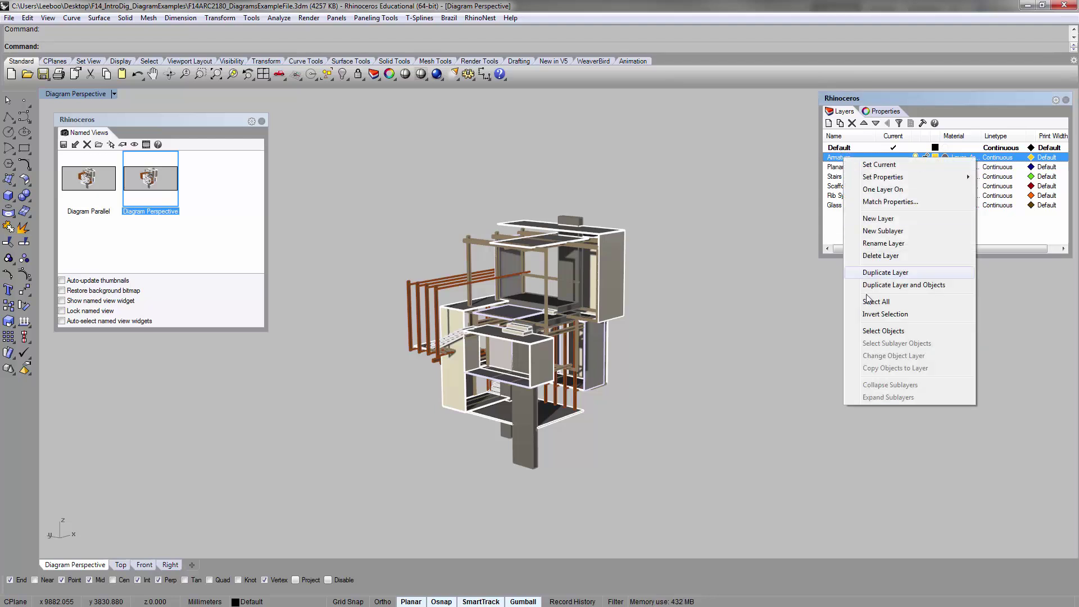
{"action": "left_click", "coordinate": [863, 331]}
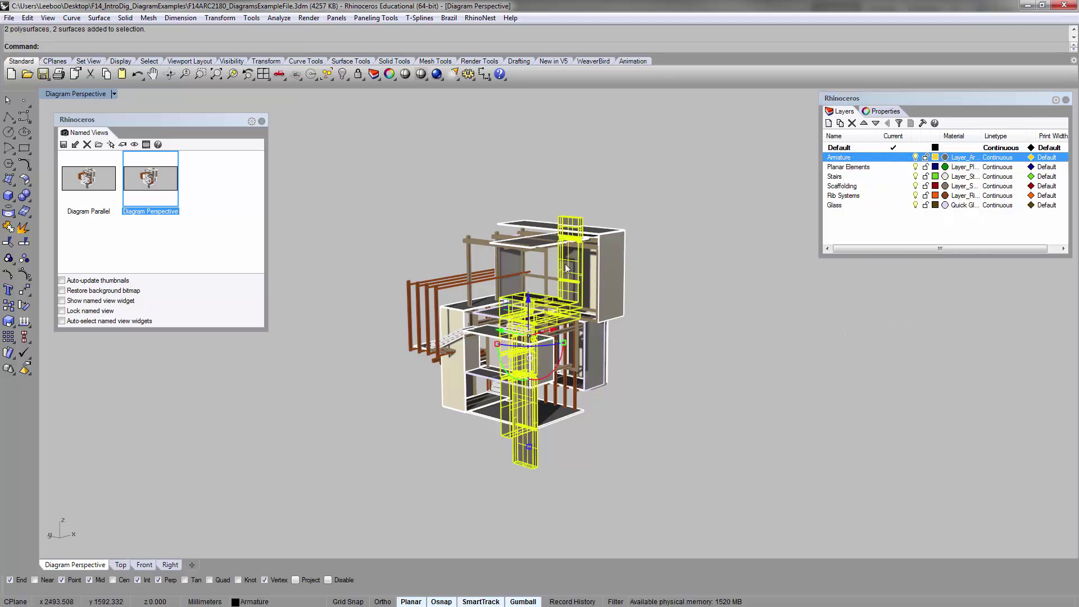
- Duplicate the selected Armature objects vertically with the gumball, placing the copy well above the house model
{"action": "mouse_move", "coordinate": [635, 338]}
{"action": "right_mouse_down"}
{"action": "mouse_move", "coordinate": [645, 298]}
{"action": "mouse_move", "coordinate": [633, 345]}
{"action": "right_mouse_up"}
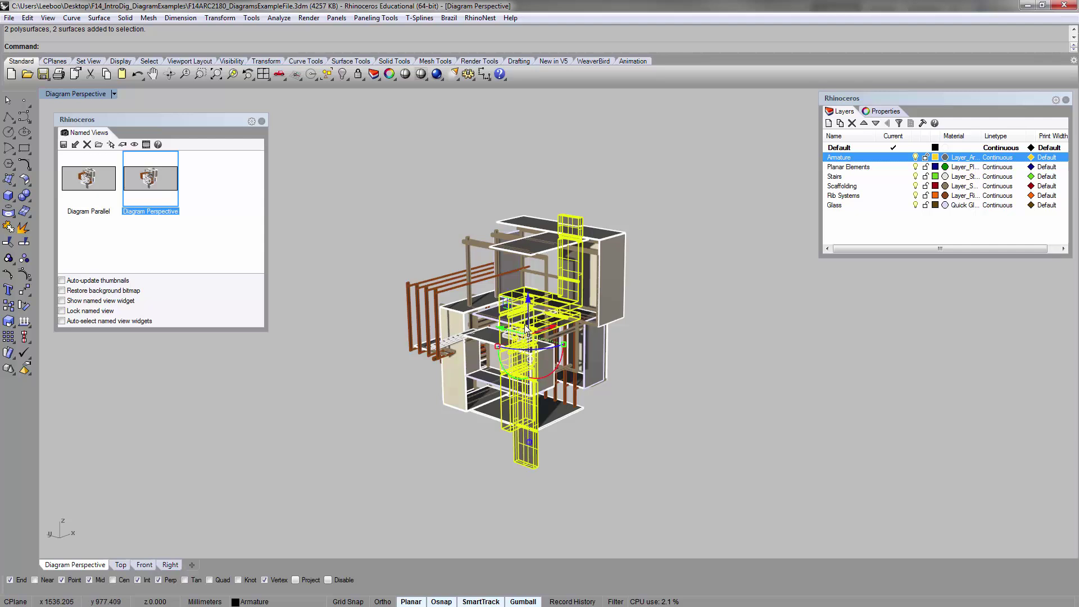
{"action": "scroll", "coordinate": [525, 323], "scroll_direction": "down", "scroll_amount": 6}
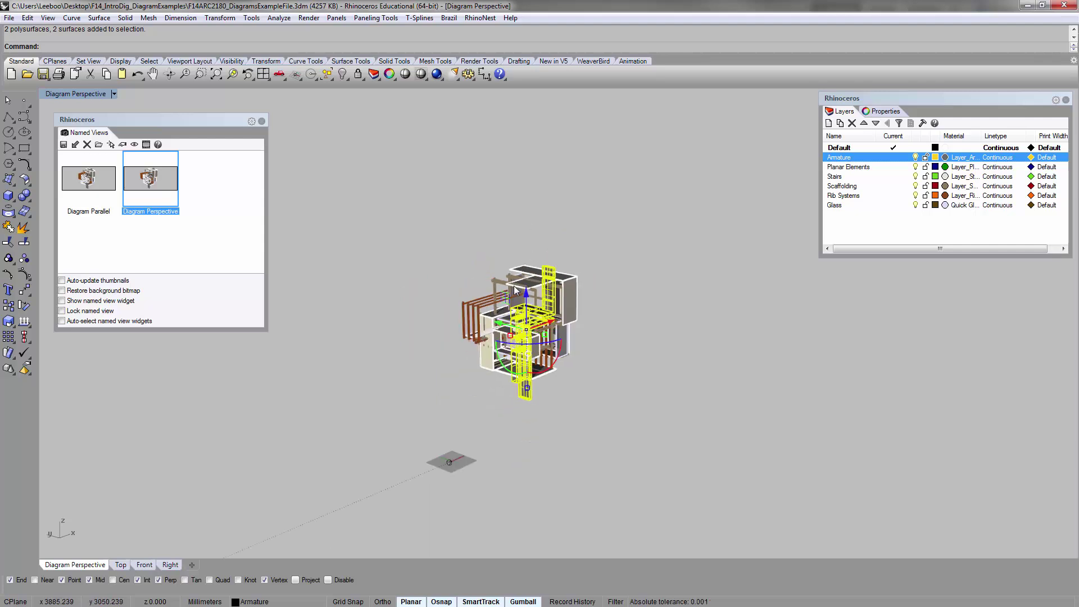
{"action": "right_click_drag", "start_coordinate": [554, 313], "coordinate": [536, 236]}
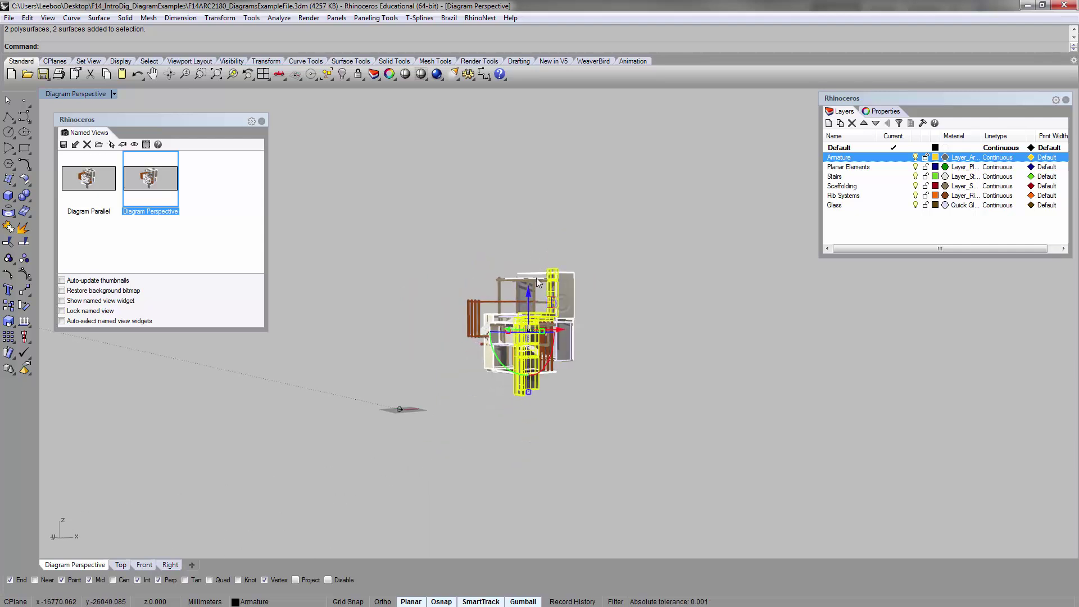
{"action": "right_click_drag", "start_coordinate": [528, 183], "coordinate": [565, 231]}
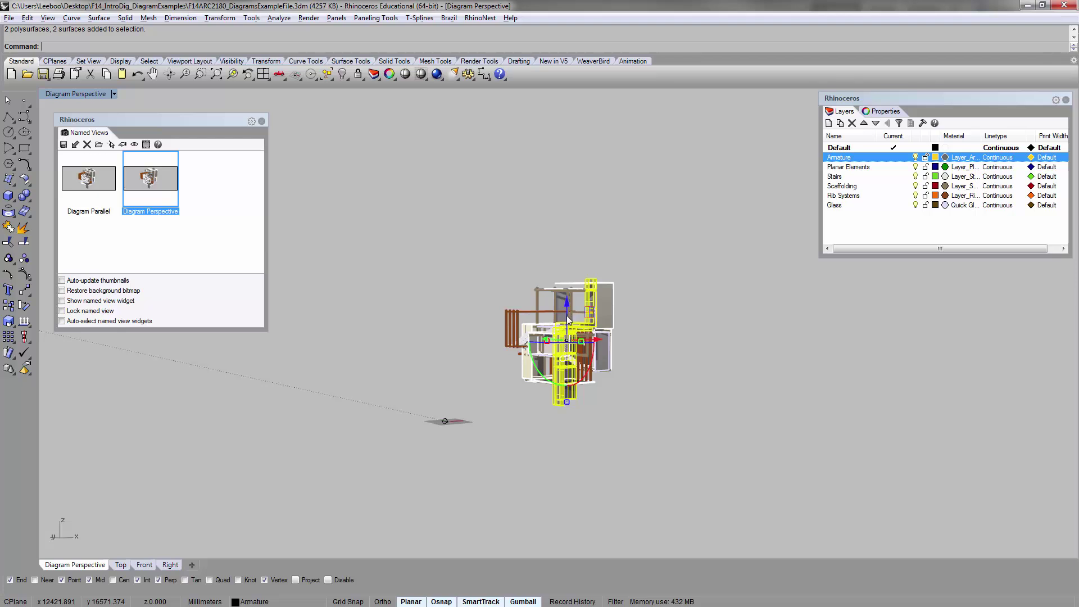
{"action": "left_click_drag", "start_coordinate": [567, 319], "coordinate": [569, 133]}
{"action": "right_click_drag", "start_coordinate": [626, 186], "coordinate": [525, 279]}
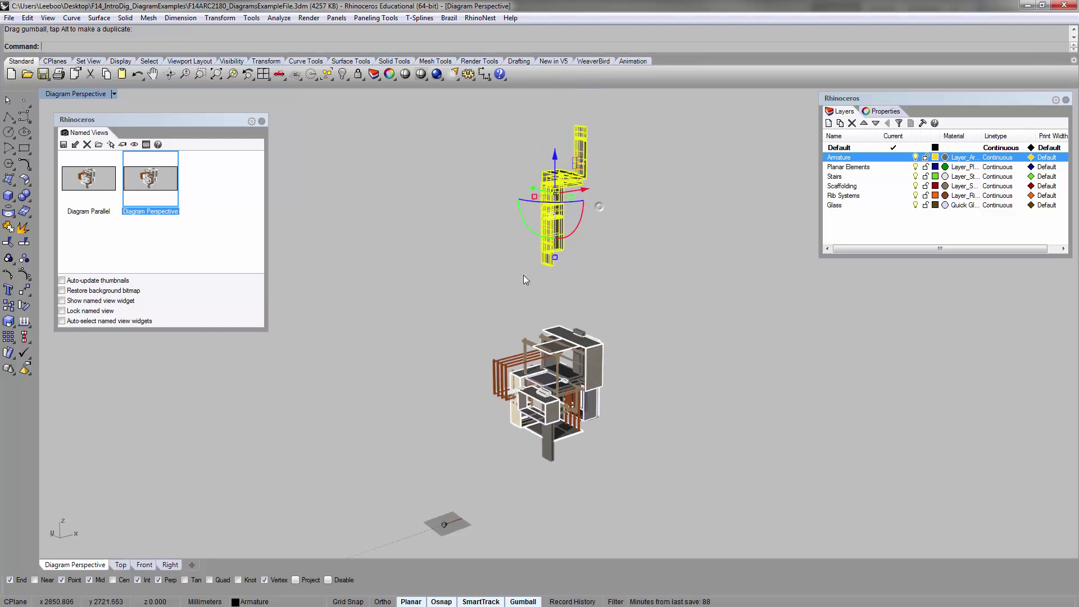
- Undo the last Armature copy and switch to the Right view, leaving free space above the house model
{"action": "key", "text": "ctrl+z"}
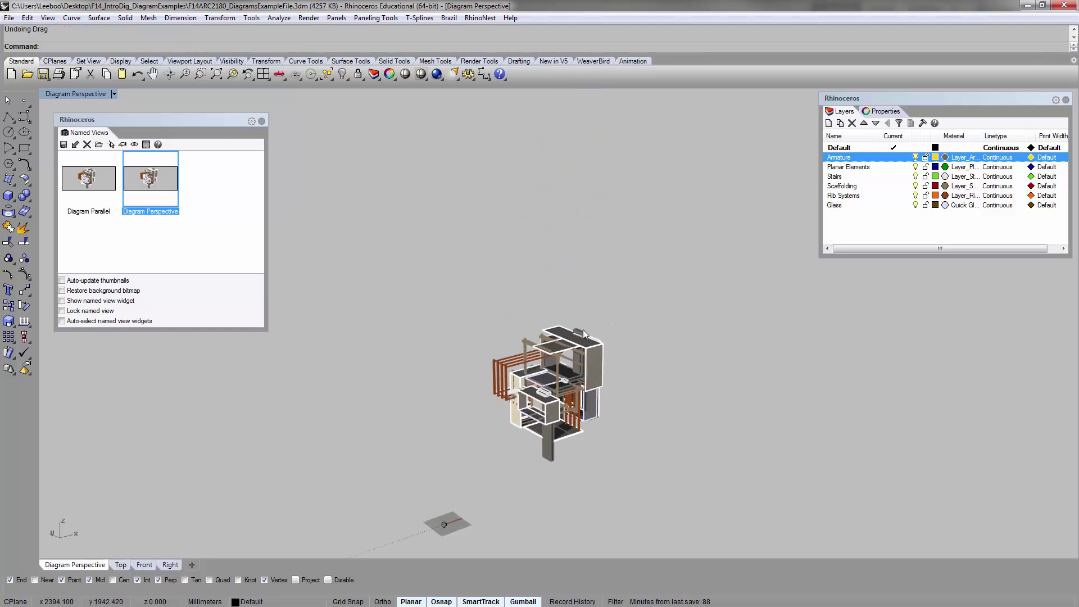
{"action": "key", "text": "Home"}
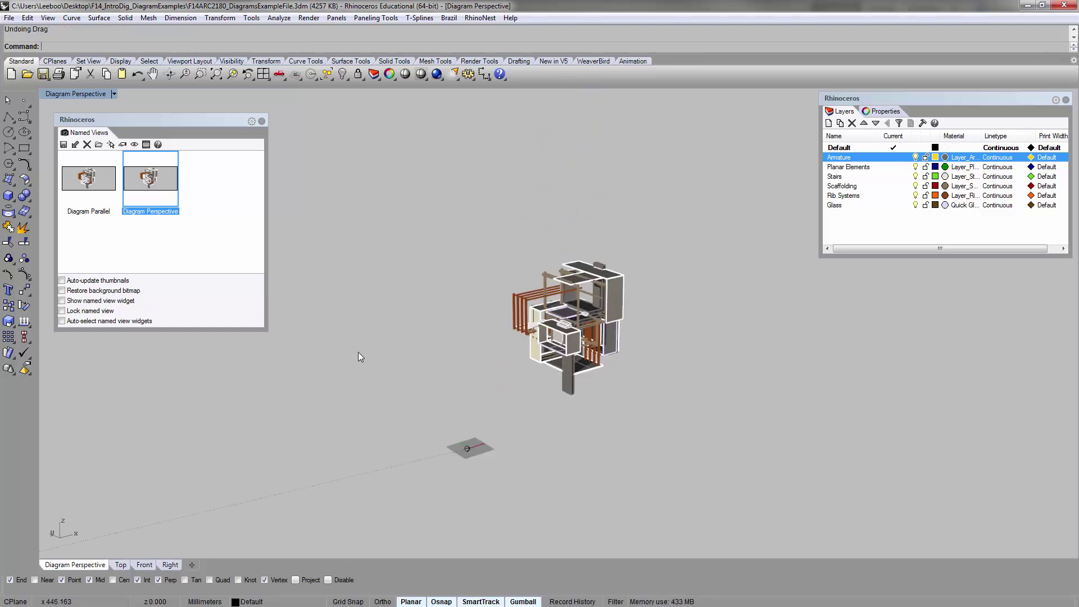
{"action": "left_click", "coordinate": [144, 565]}
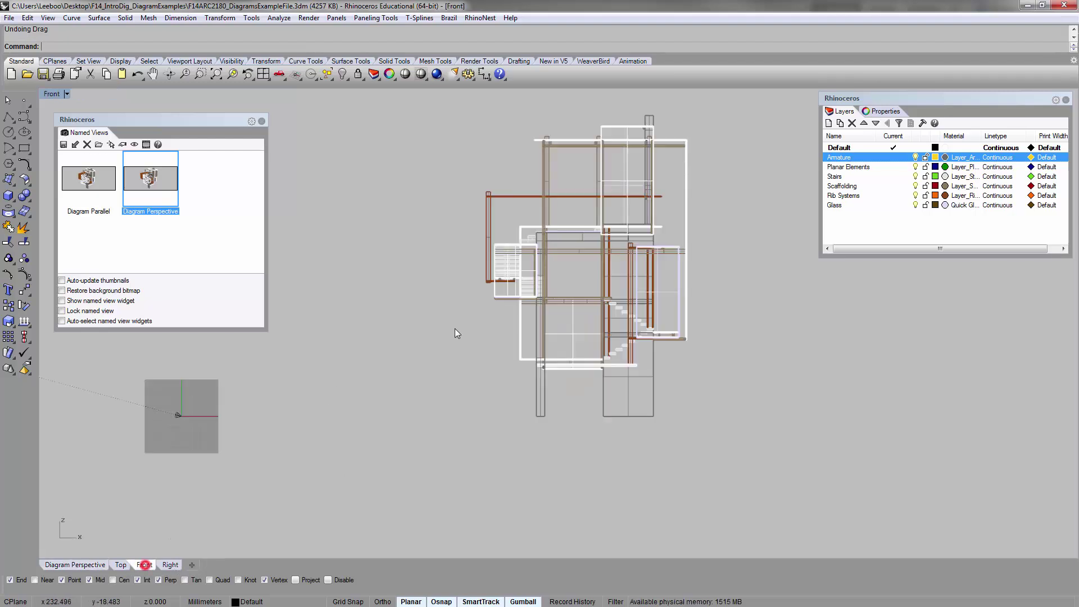
{"action": "left_click", "coordinate": [170, 565]}
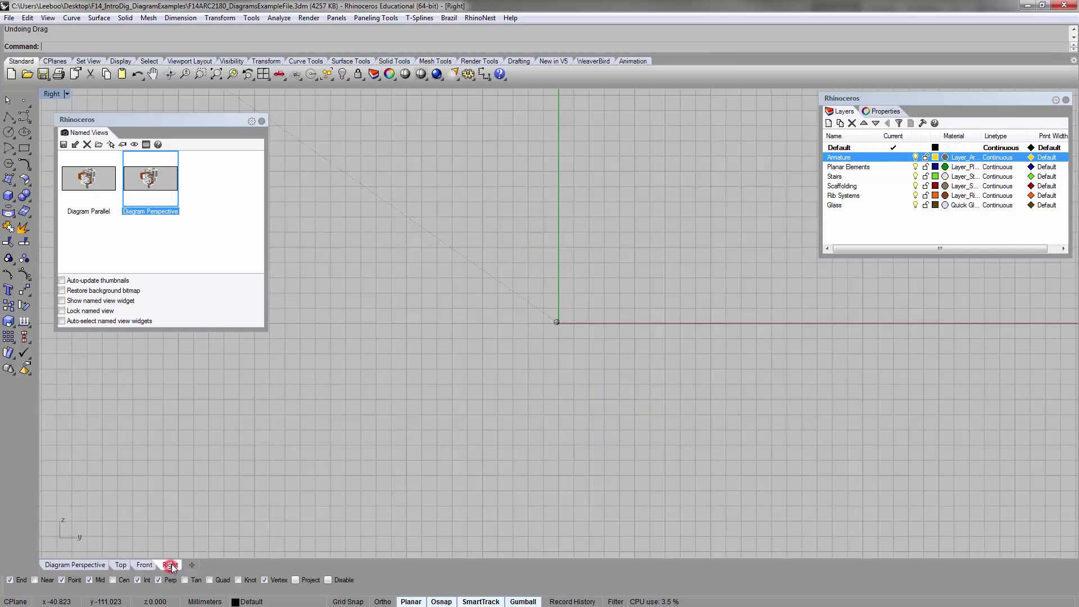
{"action": "scroll", "coordinate": [349, 414], "scroll_direction": "down", "scroll_amount": 5}
{"action": "scroll", "coordinate": [386, 386], "scroll_direction": "down", "scroll_amount": 10}
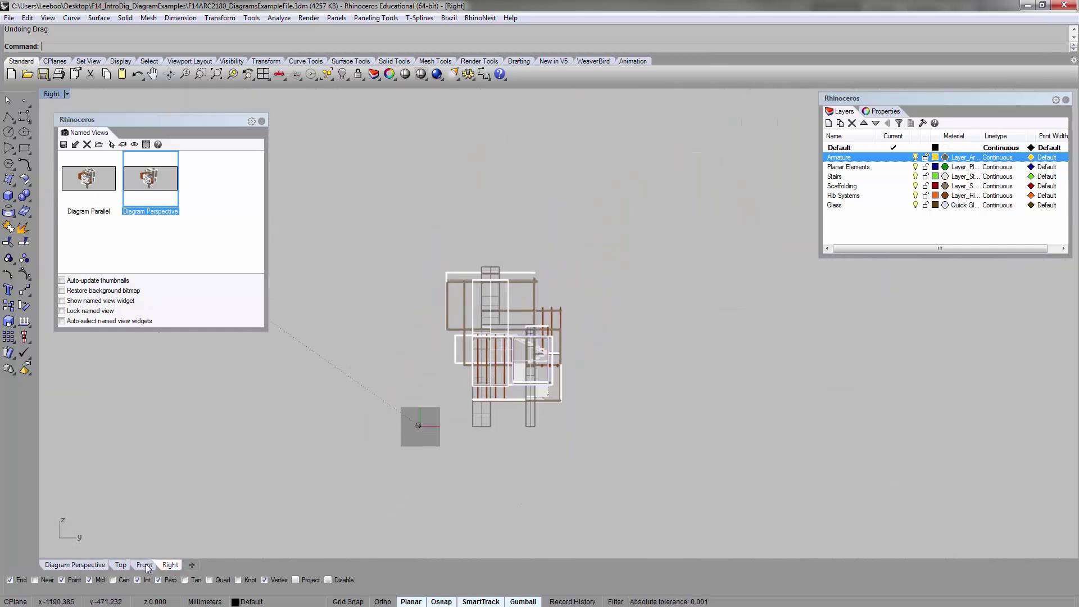
{"action": "scroll", "coordinate": [498, 332], "scroll_direction": "up", "scroll_amount": 8}
{"action": "right_click_drag", "start_coordinate": [490, 347], "coordinate": [477, 315]}
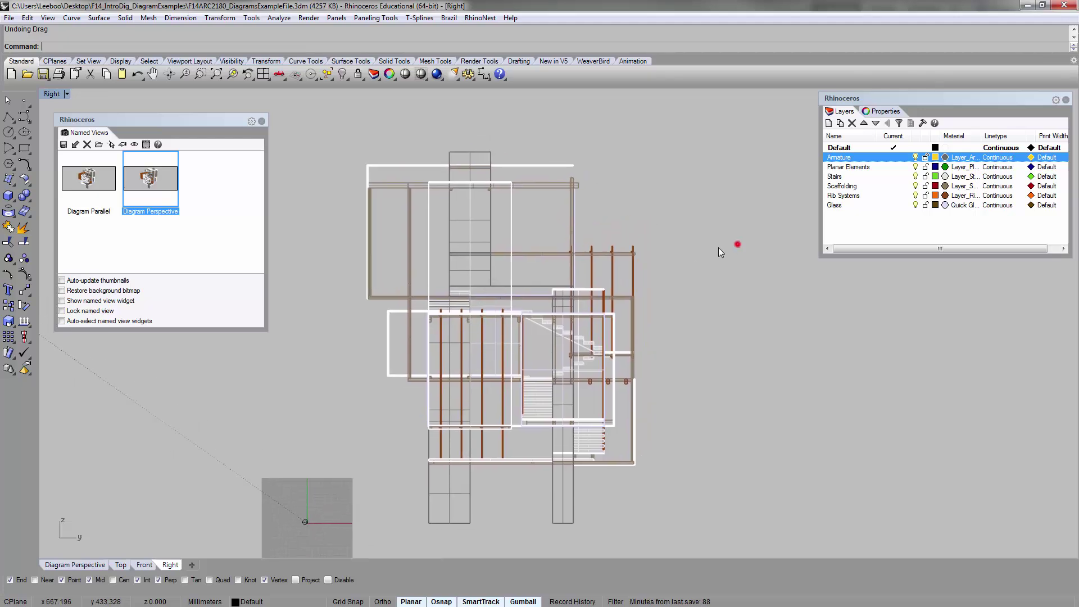
{"action": "scroll", "coordinate": [737, 243], "scroll_direction": "down", "scroll_amount": 5}
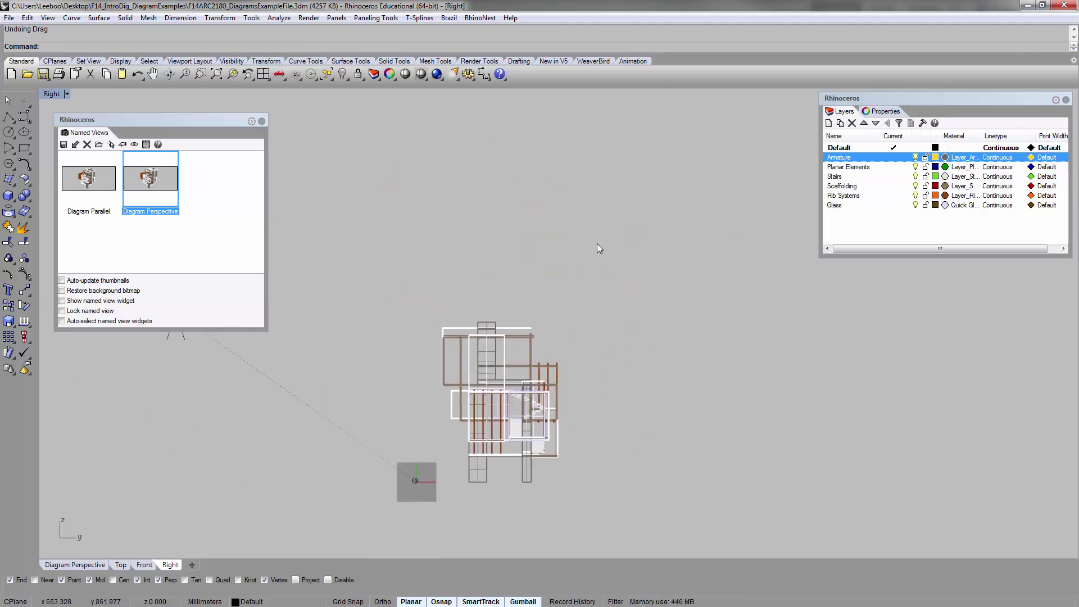
{"action": "scroll", "coordinate": [578, 276], "scroll_direction": "down", "scroll_amount": 3}
{"action": "mouse_move", "coordinate": [562, 309]}
{"action": "right_mouse_down"}
{"action": "mouse_move", "coordinate": [513, 368]}
{"action": "mouse_move", "coordinate": [550, 387]}
{"action": "right_mouse_up"}
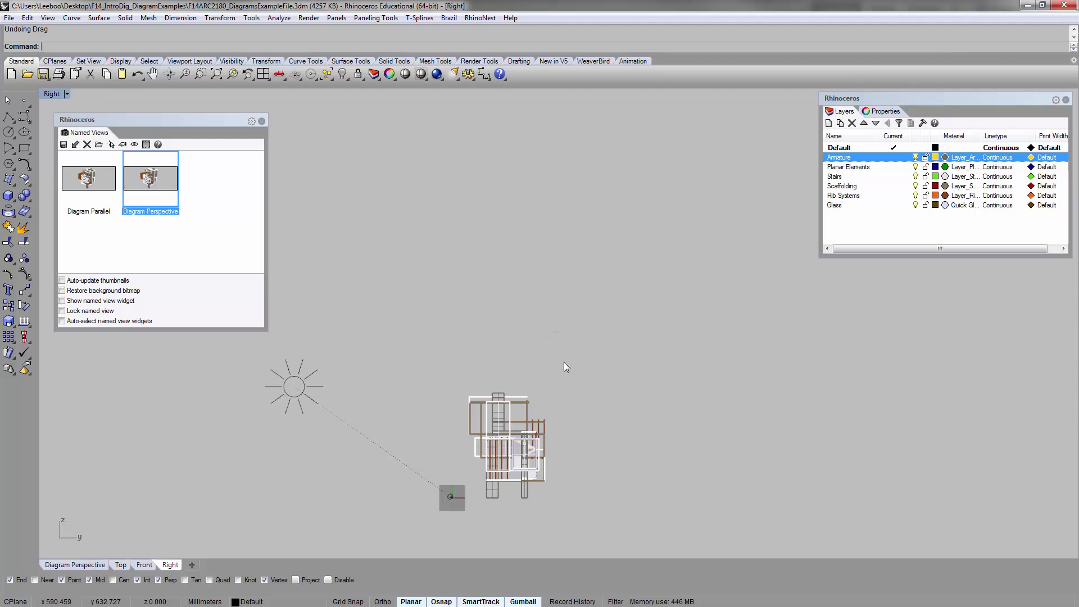
- Select all objects on the Armature layer and duplicate them straight up, placing the copy just above the house model
{"action": "left_click", "coordinate": [646, 264]}
{"action": "right_click", "coordinate": [865, 162]}
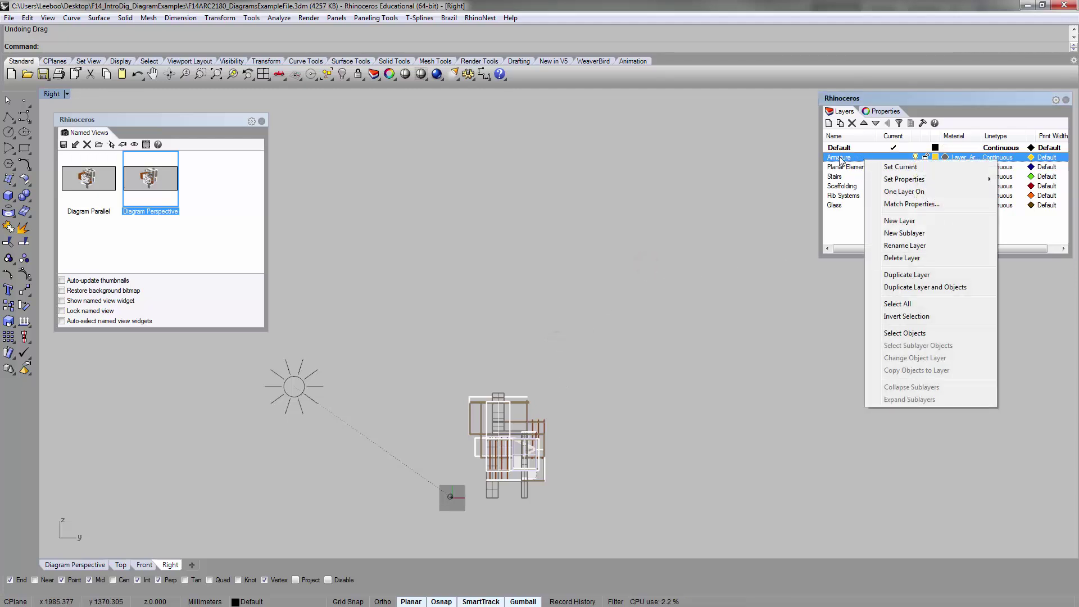
{"action": "right_click", "coordinate": [840, 158]}
{"action": "left_click", "coordinate": [855, 331]}
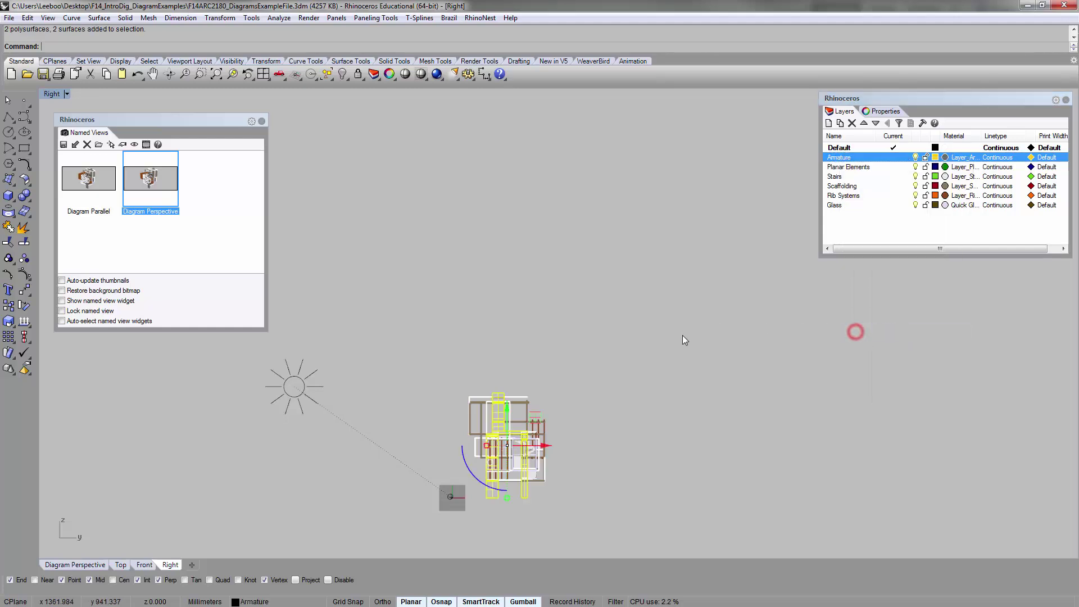
{"action": "right_click_drag", "start_coordinate": [622, 289], "coordinate": [625, 326]}
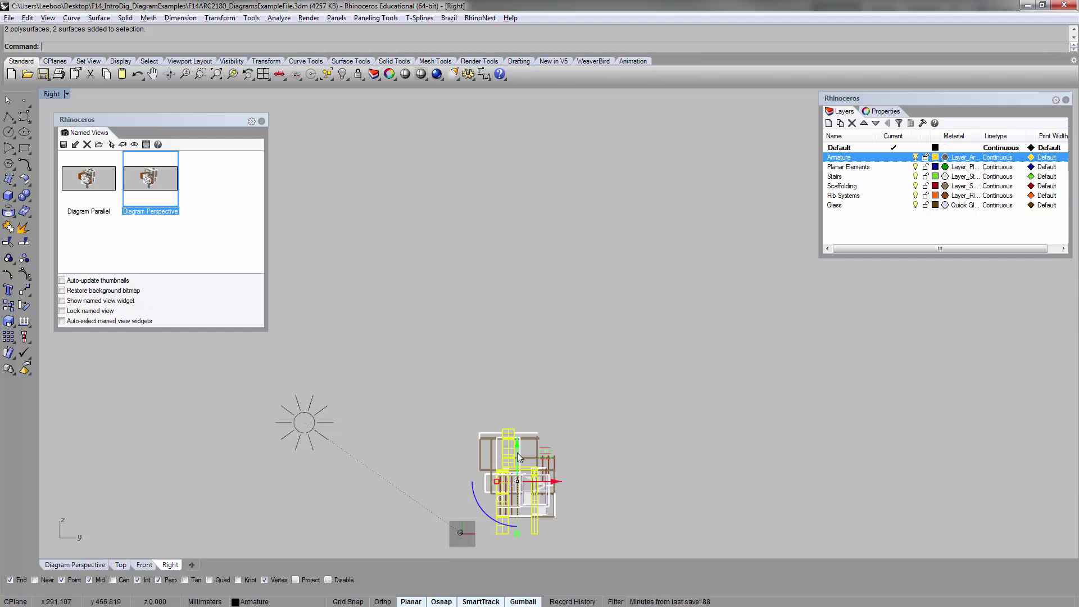
{"action": "left_click_drag", "start_coordinate": [517, 454], "coordinate": [535, 318]}
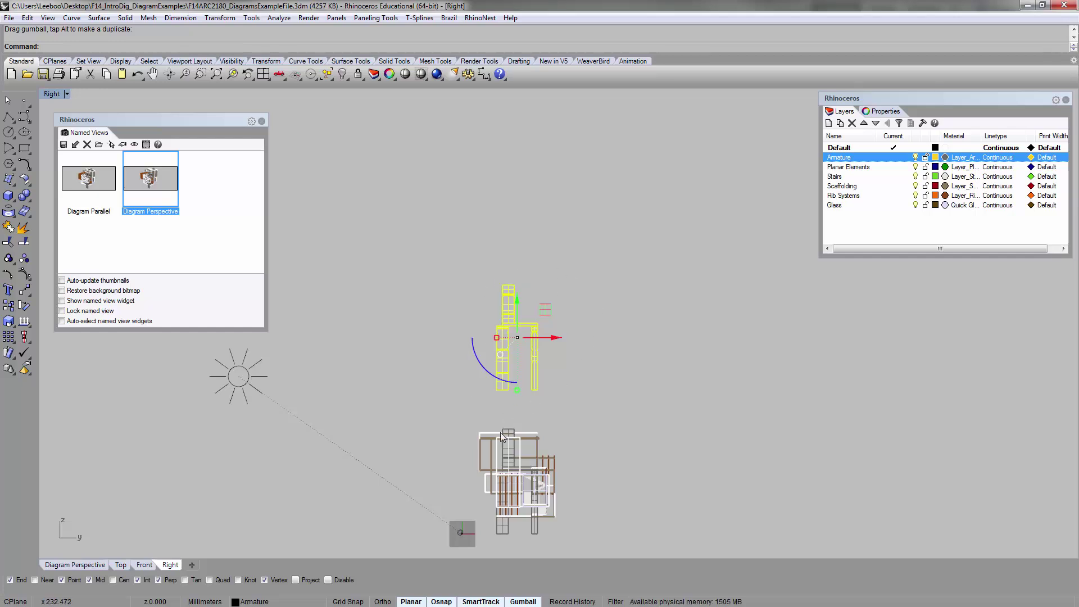
{"action": "left_click", "coordinate": [690, 240]}
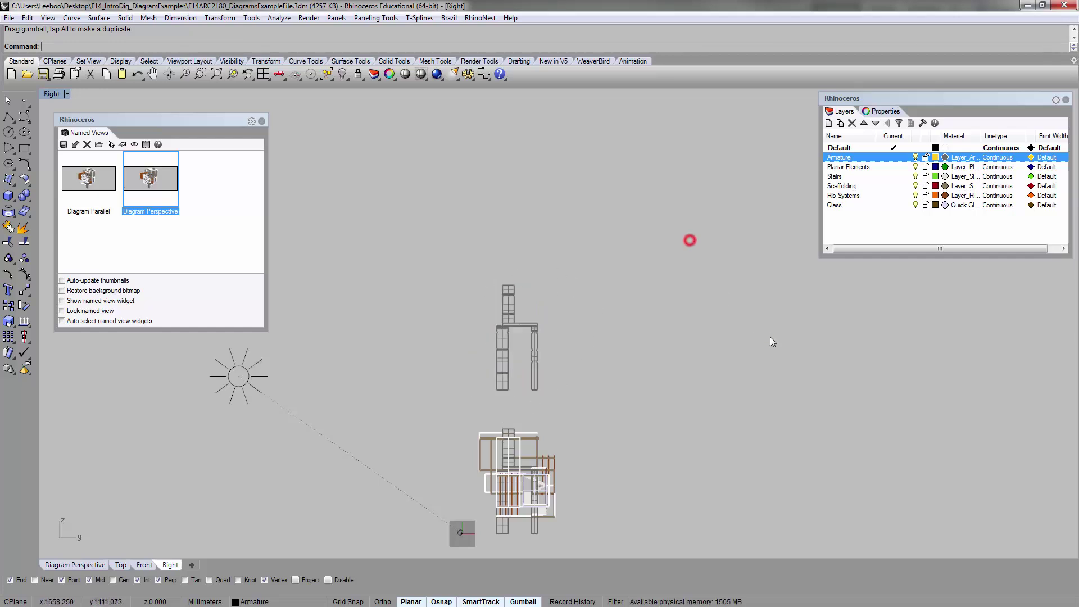
{"action": "left_click", "coordinate": [770, 337]}
- Select all Planar Elements layer objects and duplicate them straight up, placing the copy above the Armature copy with a small gap
{"action": "left_click", "coordinate": [853, 167]}
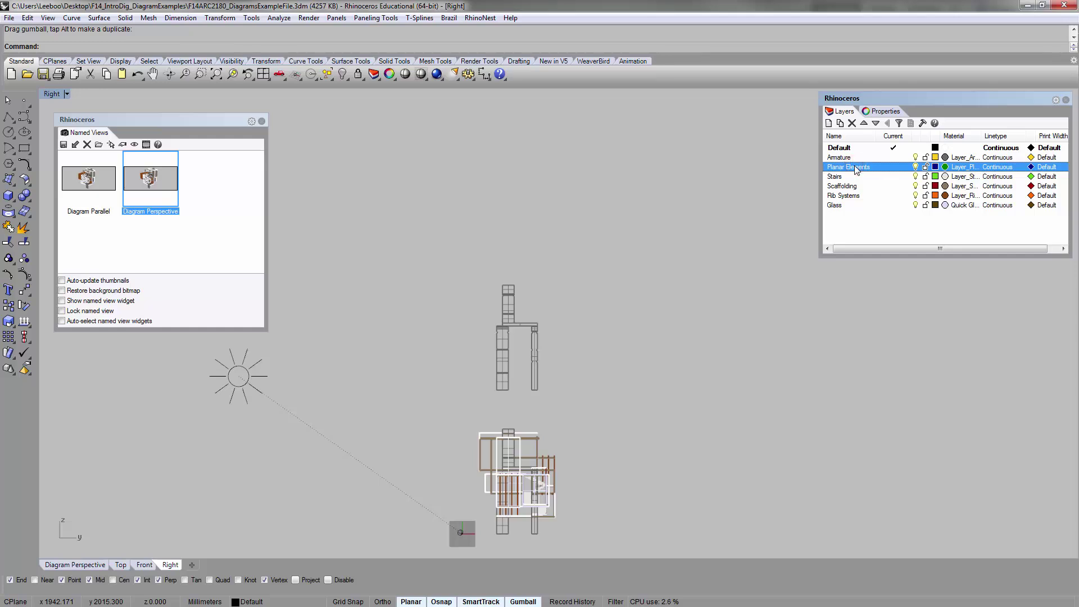
{"action": "right_click", "coordinate": [855, 167]}
{"action": "left_click", "coordinate": [888, 337]}
{"action": "scroll", "coordinate": [508, 427], "scroll_direction": "down", "scroll_amount": 4}
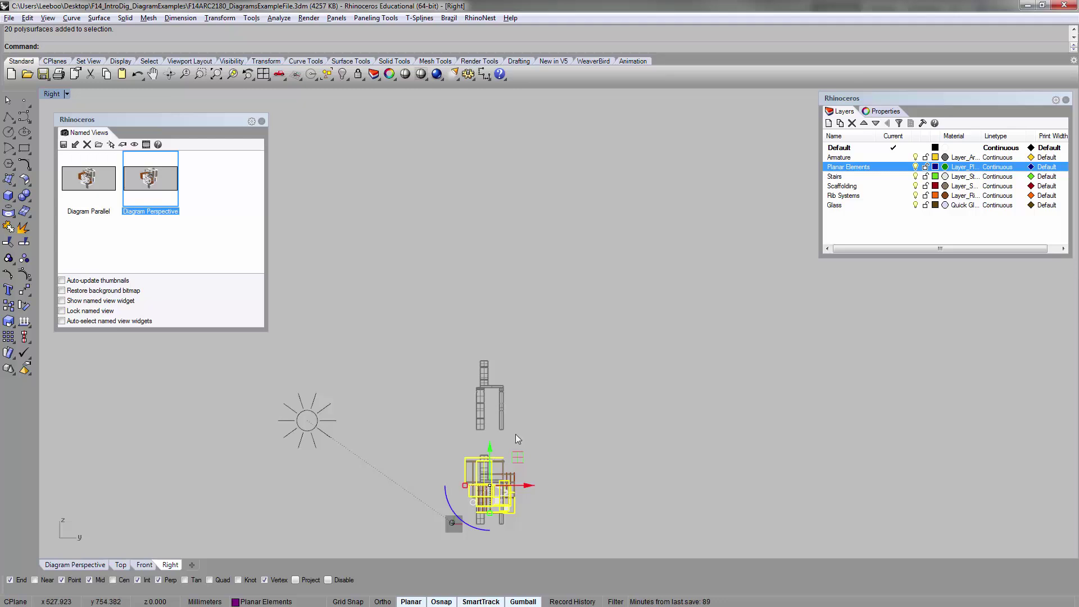
{"action": "left_click_drag", "start_coordinate": [491, 448], "coordinate": [604, 298]}
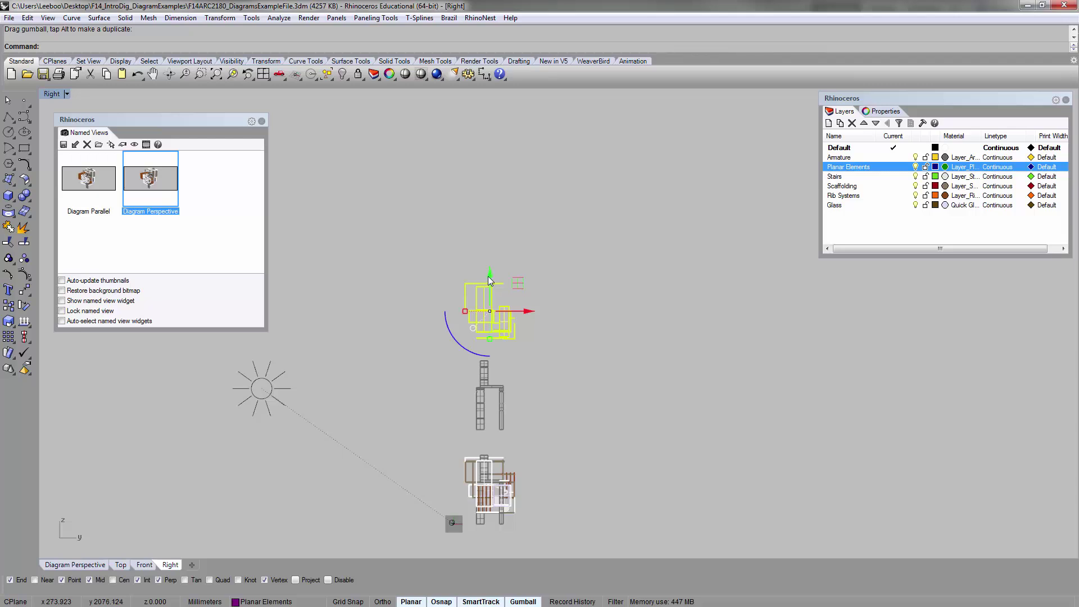
{"action": "left_click_drag", "start_coordinate": [488, 281], "coordinate": [489, 273]}
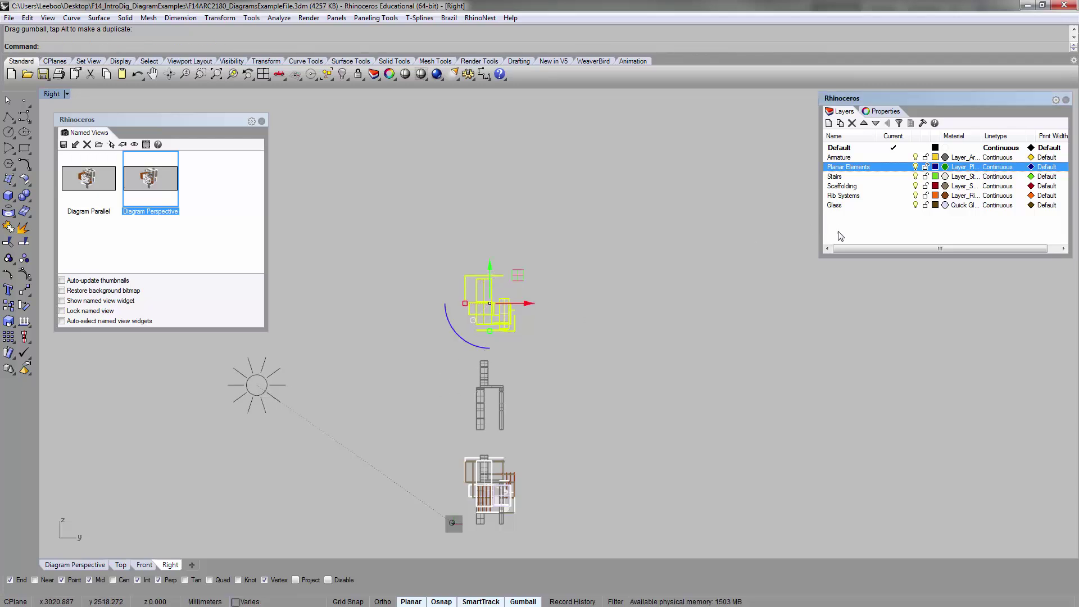
{"action": "left_click", "coordinate": [747, 280]}
- Select the objects of both the Stairs and Scaffolding layers and duplicate them vertically to above the Planar Elements copy
{"action": "left_click", "coordinate": [870, 177]}
{"action": "right_click", "coordinate": [870, 179]}
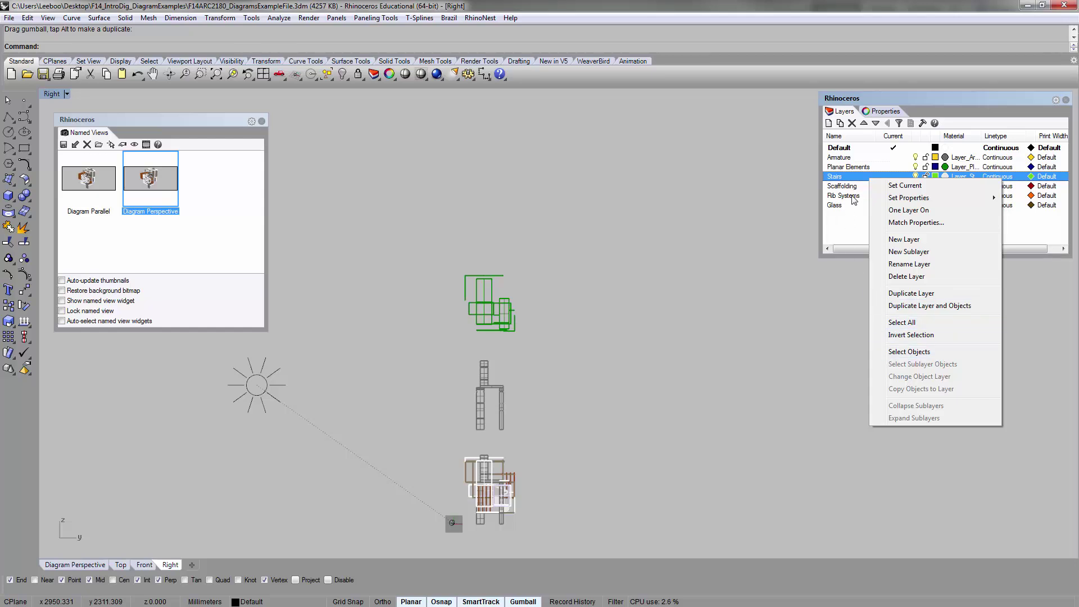
{"action": "left_click", "coordinate": [908, 351]}
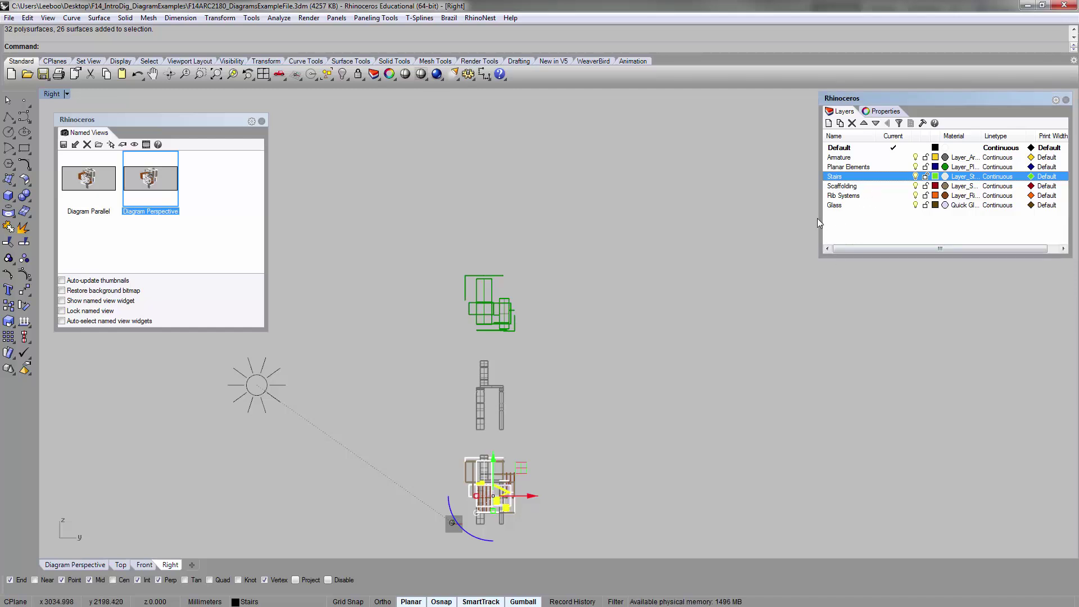
{"action": "left_click", "coordinate": [858, 227]}
{"action": "left_click", "coordinate": [870, 188]}
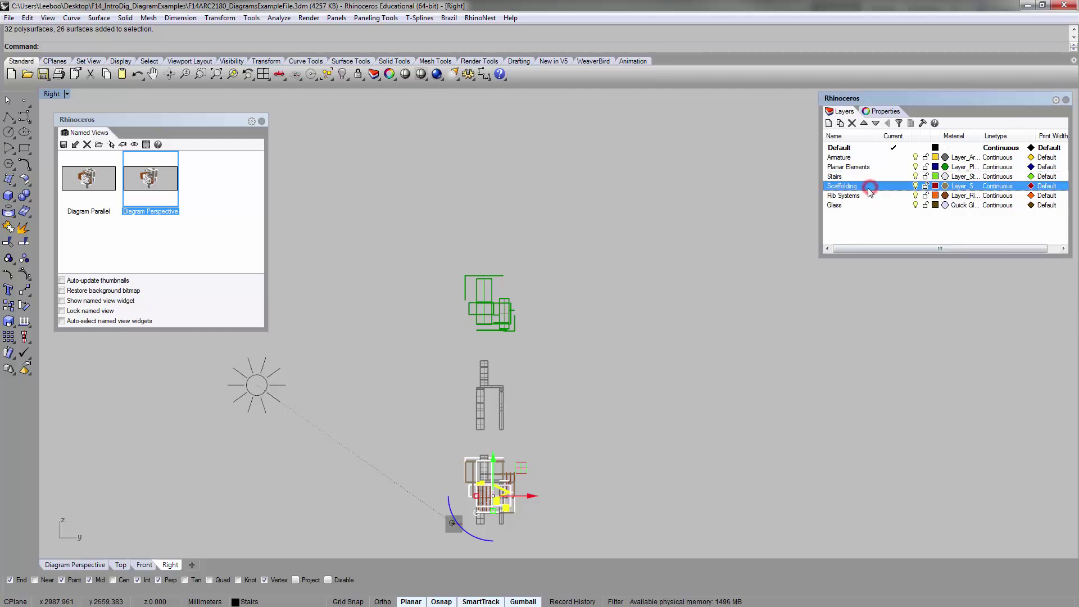
{"action": "right_click", "coordinate": [870, 187]}
{"action": "left_click", "coordinate": [893, 362]}
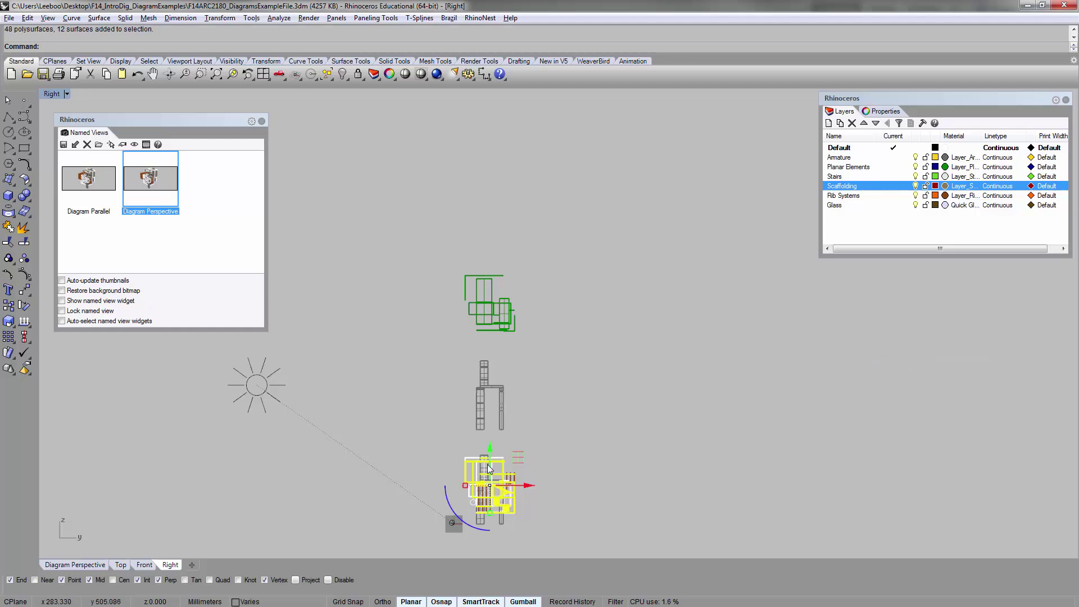
{"action": "left_click_drag", "start_coordinate": [490, 462], "coordinate": [497, 180], "text": "alt"}
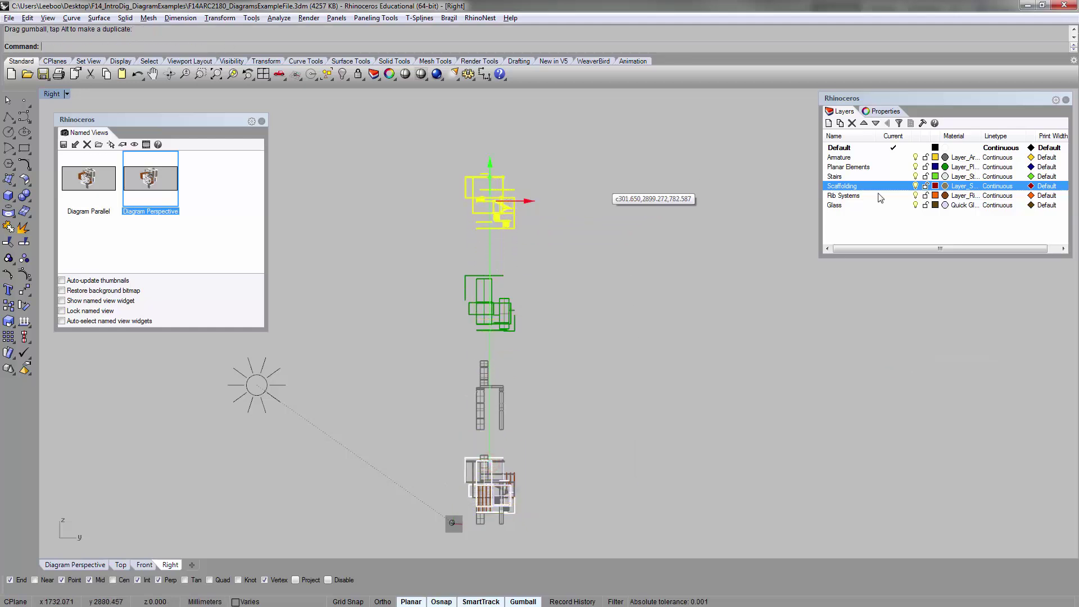
{"action": "left_click", "coordinate": [703, 299]}
- Select all Rib Systems layer objects and duplicate them vertically to above the combined Stairs and Scaffolding copy
{"action": "left_click", "coordinate": [843, 195]}
{"action": "right_click", "coordinate": [849, 195]}
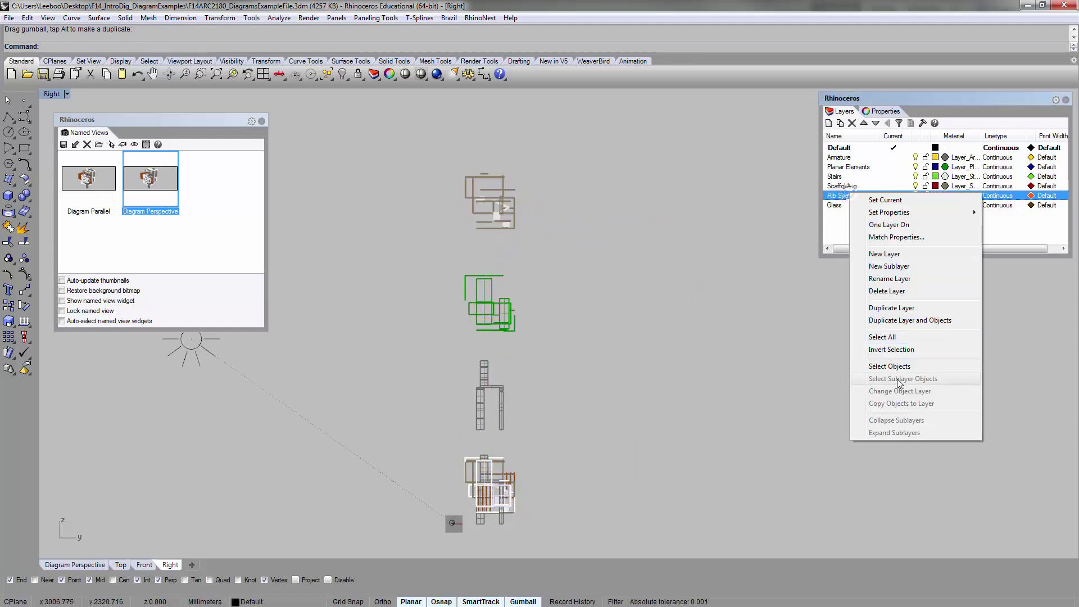
{"action": "left_click", "coordinate": [900, 365]}
{"action": "left_click_drag", "start_coordinate": [502, 466], "coordinate": [516, 174]}
{"action": "scroll", "coordinate": [544, 258], "scroll_direction": "down", "scroll_amount": 6}
{"action": "right_click_drag", "start_coordinate": [542, 261], "coordinate": [510, 232]}
{"action": "left_click", "coordinate": [526, 245]}
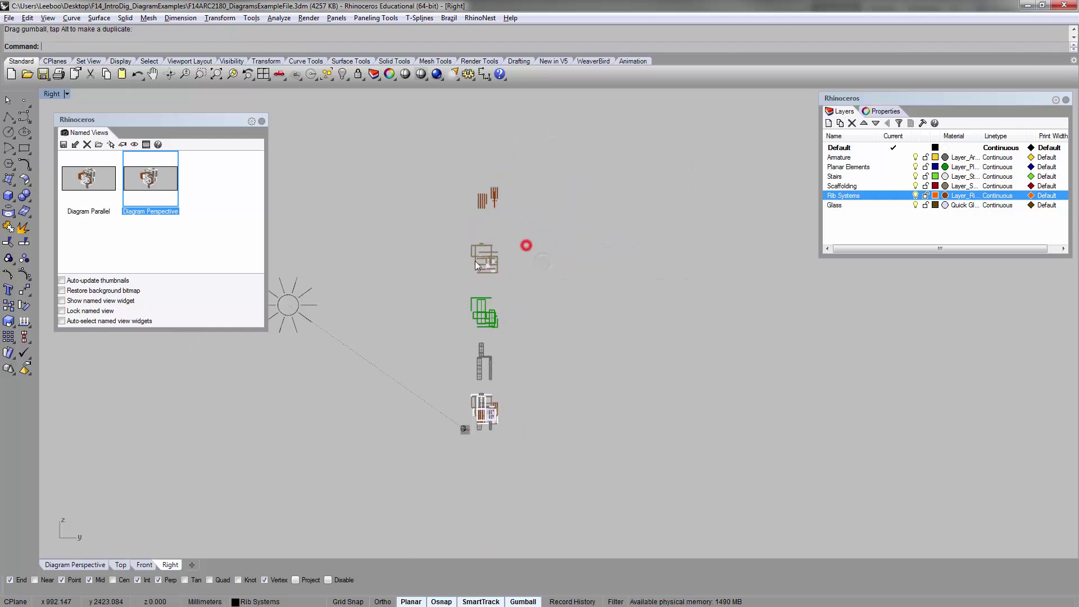
- Select all Glass layer objects and duplicate them vertically to the top of the stack, above the Rib Systems copy
{"action": "left_click", "coordinate": [856, 205]}
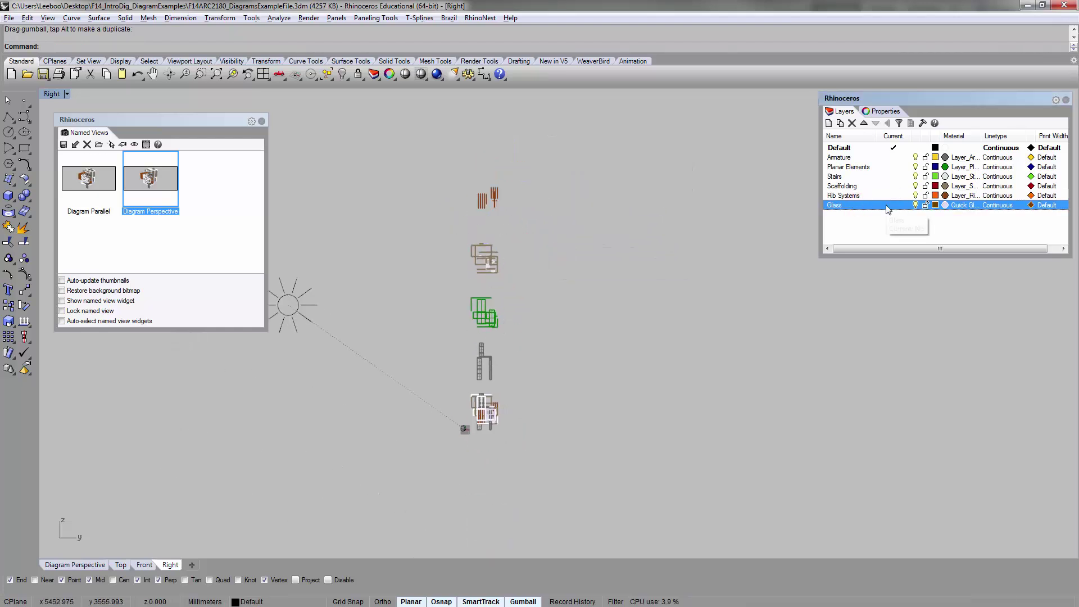
{"action": "right_click", "coordinate": [886, 205]}
{"action": "left_click", "coordinate": [907, 378]}
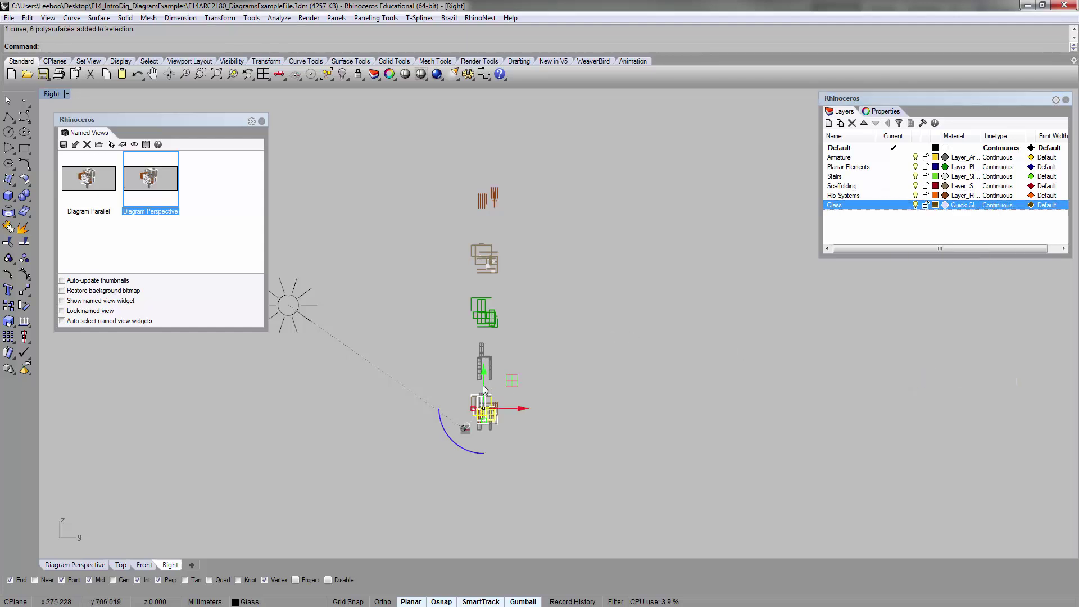
{"action": "left_click_drag", "start_coordinate": [483, 386], "coordinate": [496, 115]}
{"action": "left_click", "coordinate": [539, 178]}
- Group the copied Glass objects, and group the copied Rib Systems objects separately
{"action": "right_click_drag", "start_coordinate": [515, 191], "coordinate": [477, 288]}
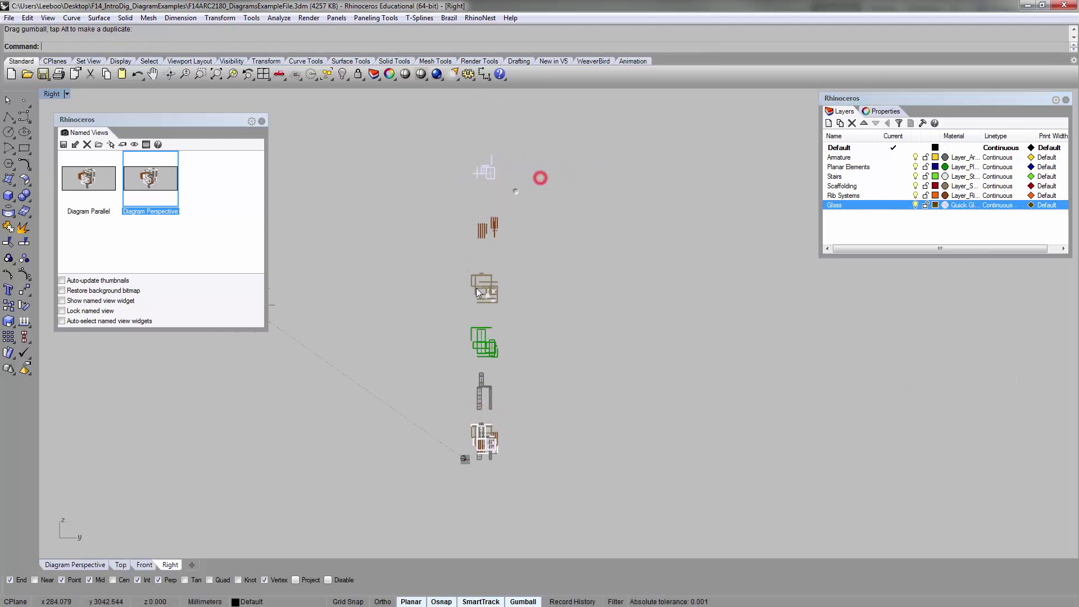
{"action": "scroll", "coordinate": [473, 419], "scroll_direction": "up", "scroll_amount": 4}
{"action": "right_click_drag", "start_coordinate": [628, 119], "coordinate": [606, 188]}
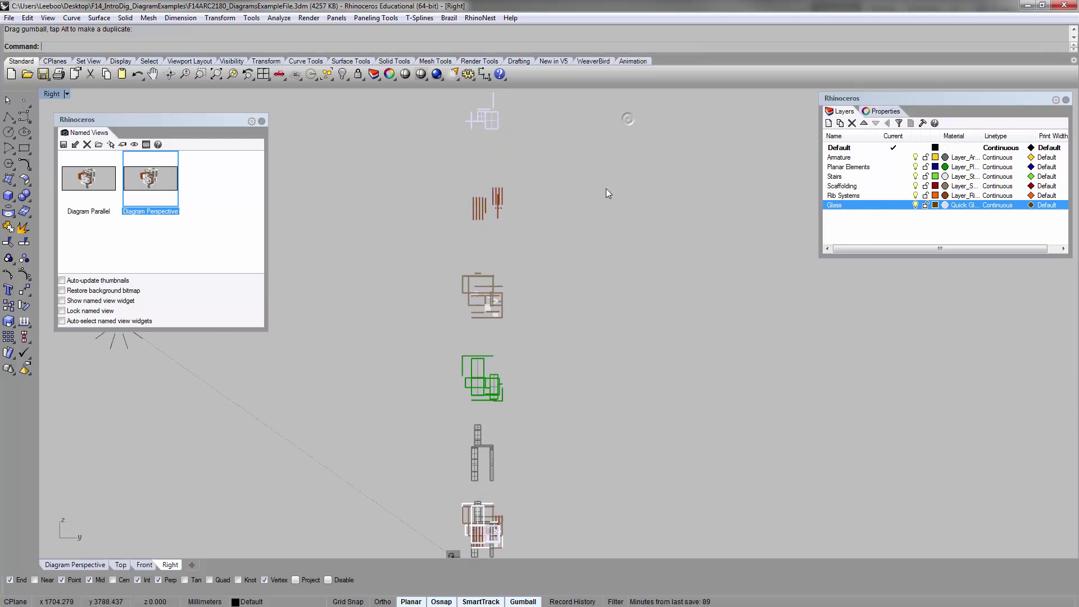
{"action": "right_click_drag", "start_coordinate": [534, 205], "coordinate": [487, 322]}
{"action": "right_click_drag", "start_coordinate": [459, 260], "coordinate": [549, 191]}
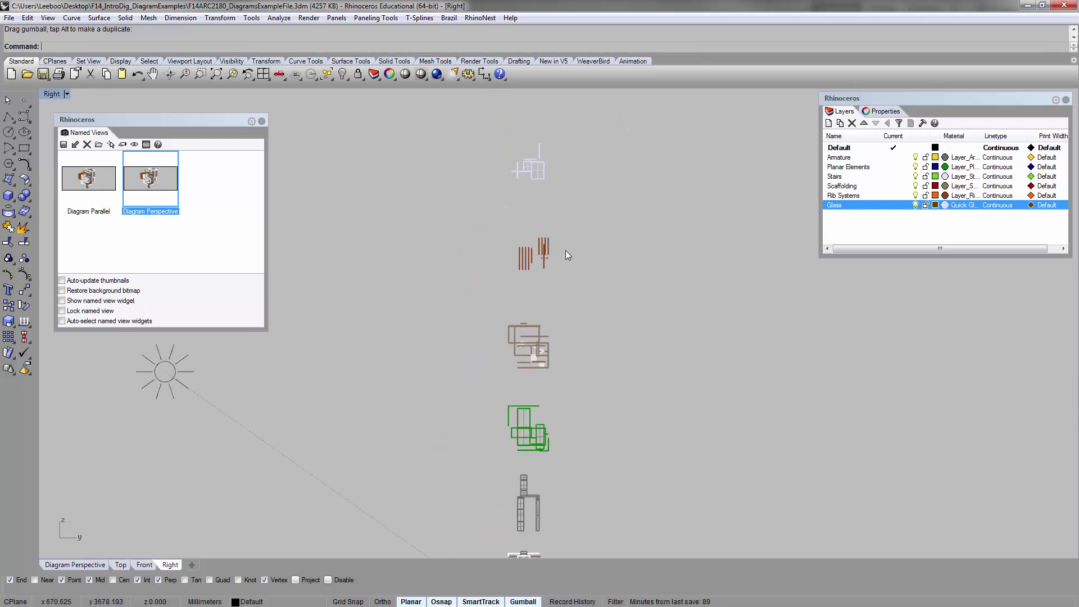
{"action": "left_click_drag", "start_coordinate": [466, 110], "coordinate": [609, 198]}
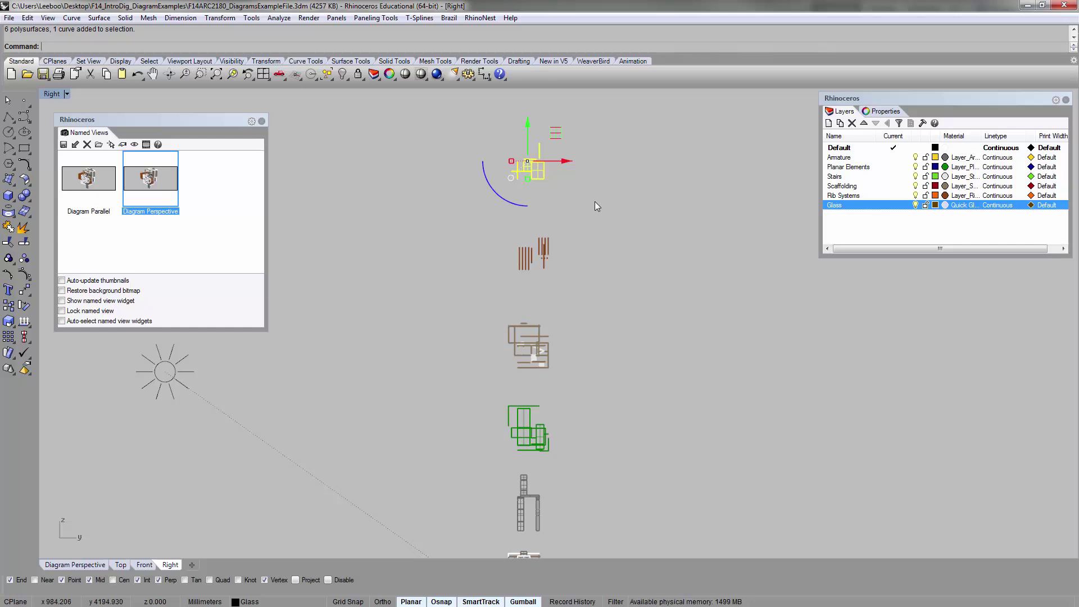
{"action": "key", "text": "ctrl+g"}
{"action": "right_click_drag", "start_coordinate": [594, 244], "coordinate": [473, 151]}
{"action": "left_click_drag", "start_coordinate": [438, 131], "coordinate": [587, 227]}
{"action": "key", "text": "ctrl+g"}
- Make separate groups of the three lower copied sets: Stairs with Scaffolding, Planar Elements, and Armature
{"action": "right_click_drag", "start_coordinate": [574, 275], "coordinate": [557, 200]}
{"action": "left_click_drag", "start_coordinate": [411, 140], "coordinate": [561, 216]}
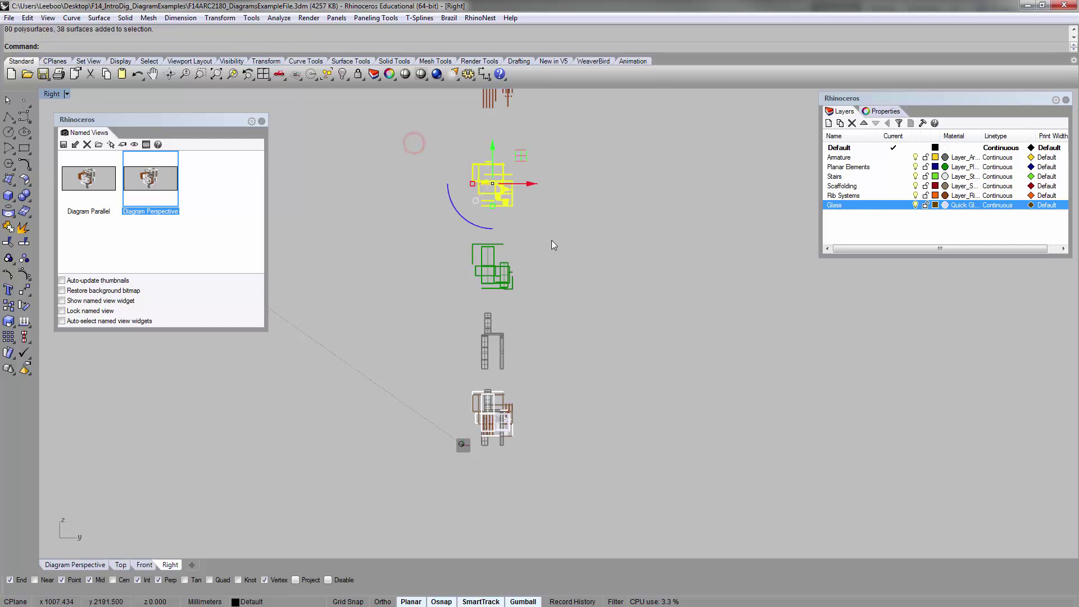
{"action": "left_click_drag", "start_coordinate": [427, 233], "coordinate": [542, 301]}
{"action": "left_click", "coordinate": [436, 313]}
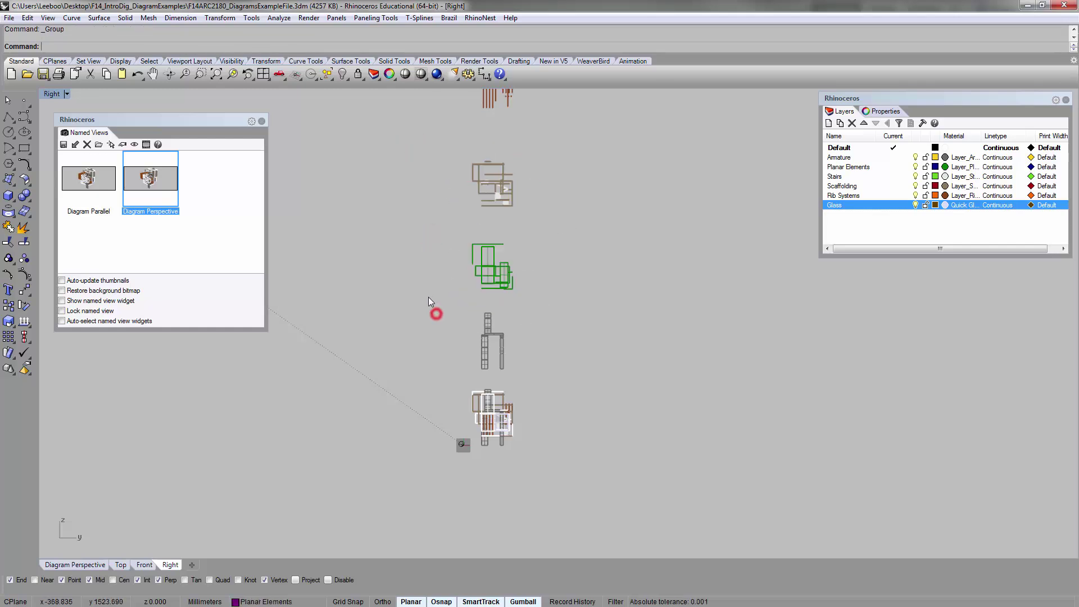
{"action": "left_click_drag", "start_coordinate": [431, 299], "coordinate": [528, 376]}
{"action": "left_click_drag", "start_coordinate": [435, 384], "coordinate": [437, 386]}
{"action": "left_click", "coordinate": [378, 371]}
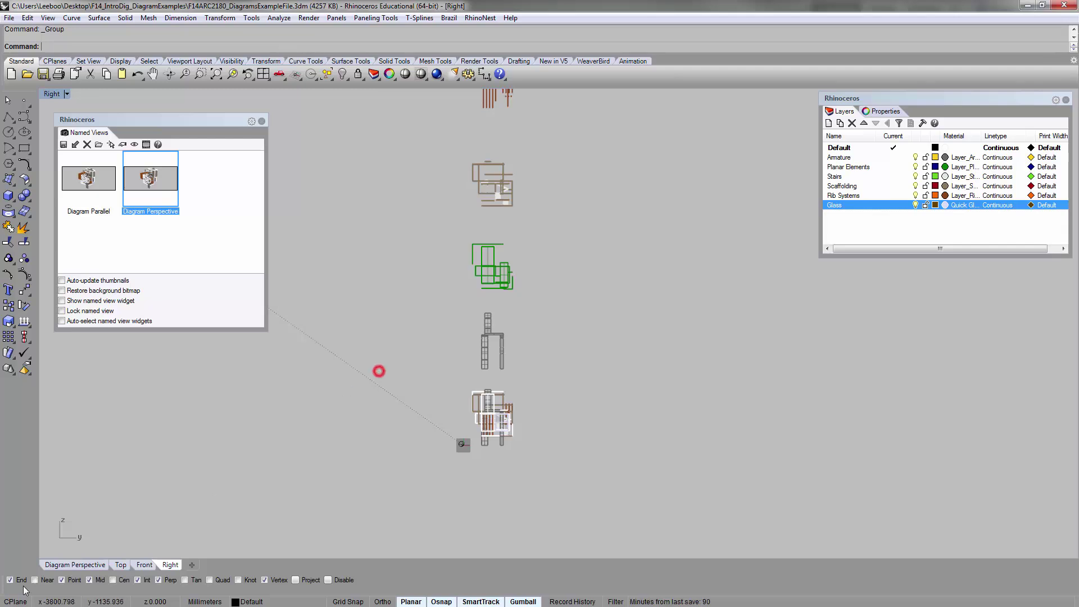
- Return to the perspective viewport and restore the Diagram Perspective named view
{"action": "left_click", "coordinate": [71, 565]}
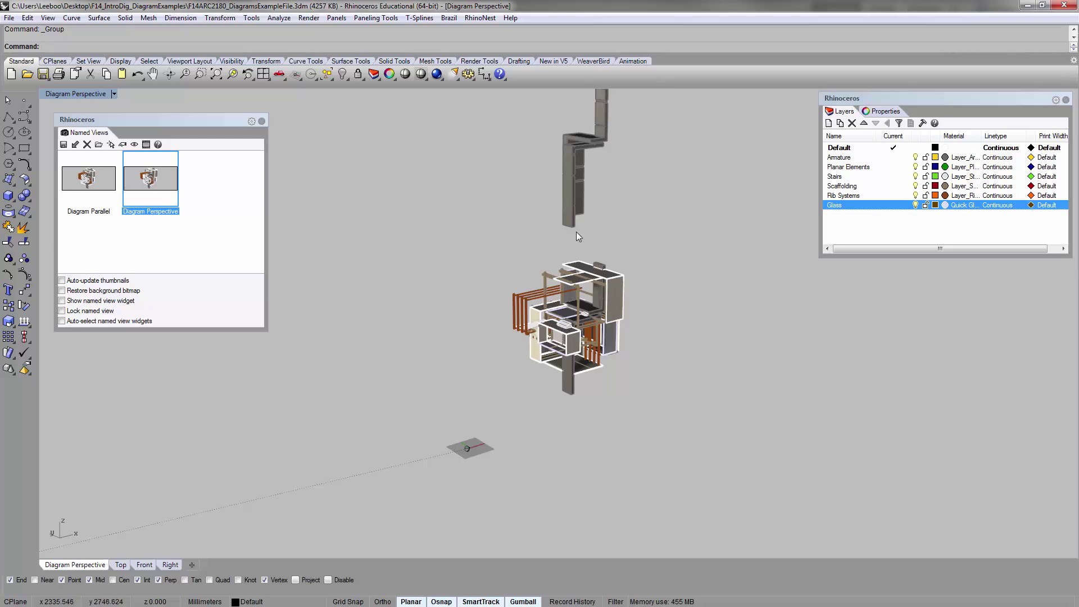
{"action": "double_click", "coordinate": [158, 179]}
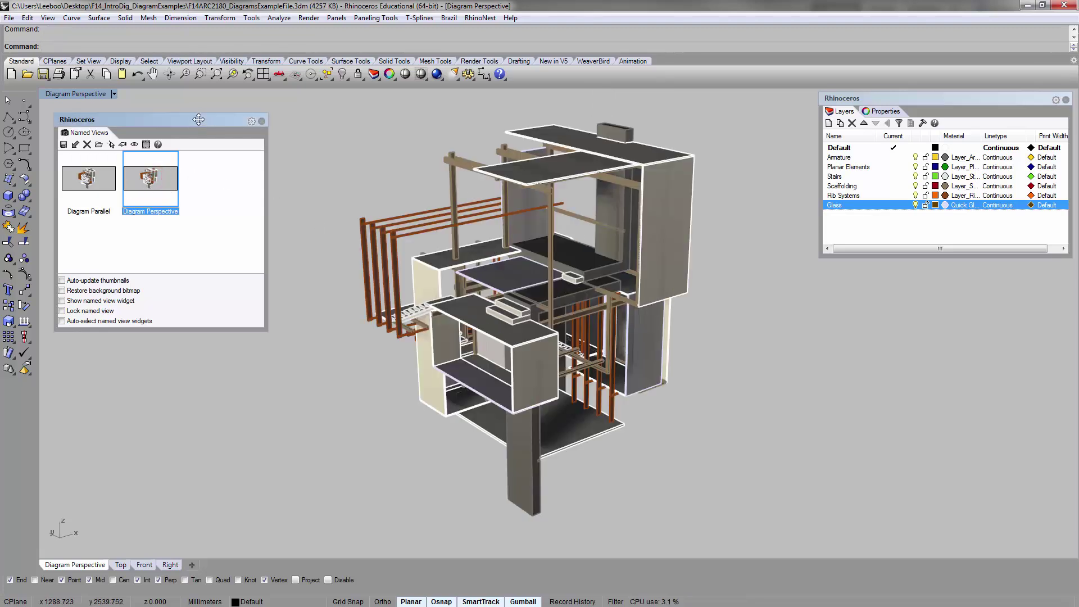
- Orbit the model briefly, then reset the viewport to the saved Diagram Perspective named view
{"action": "left_click_drag", "start_coordinate": [202, 119], "coordinate": [191, 111]}
{"action": "mouse_move", "coordinate": [487, 282]}
{"action": "right_mouse_down"}
{"action": "mouse_move", "coordinate": [487, 270]}
{"action": "mouse_move", "coordinate": [490, 296]}
{"action": "right_mouse_up"}
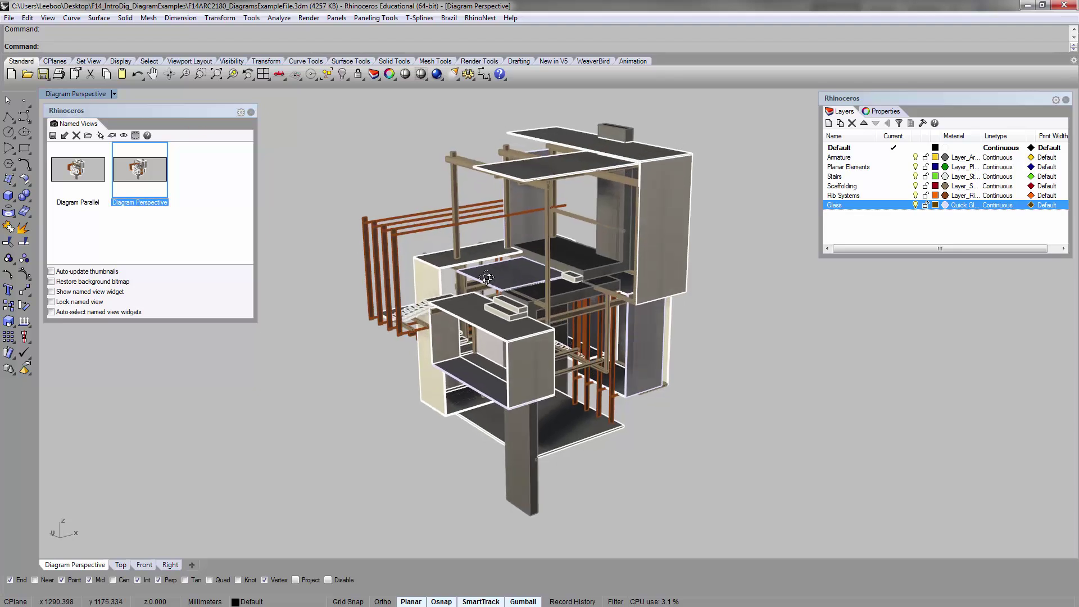
{"action": "double_click", "coordinate": [135, 180]}
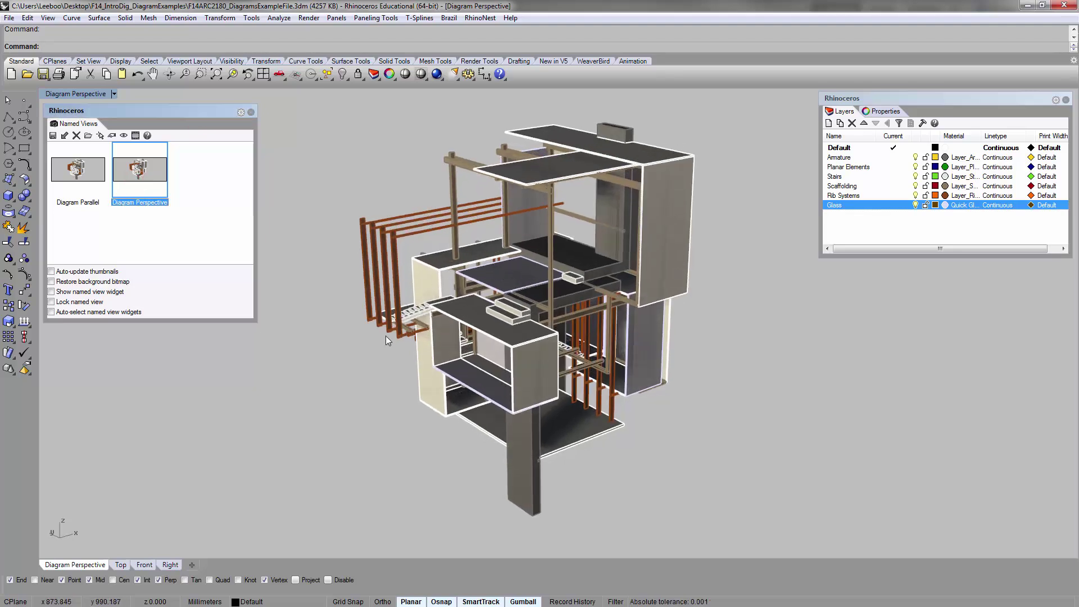
- Frame the house model and all copied layer groups in the perspective viewport by zooming to everything selected
{"action": "scroll", "coordinate": [388, 321], "scroll_direction": "down", "scroll_amount": 18}
{"action": "right_click_drag", "start_coordinate": [471, 242], "coordinate": [506, 318], "text": "shift"}
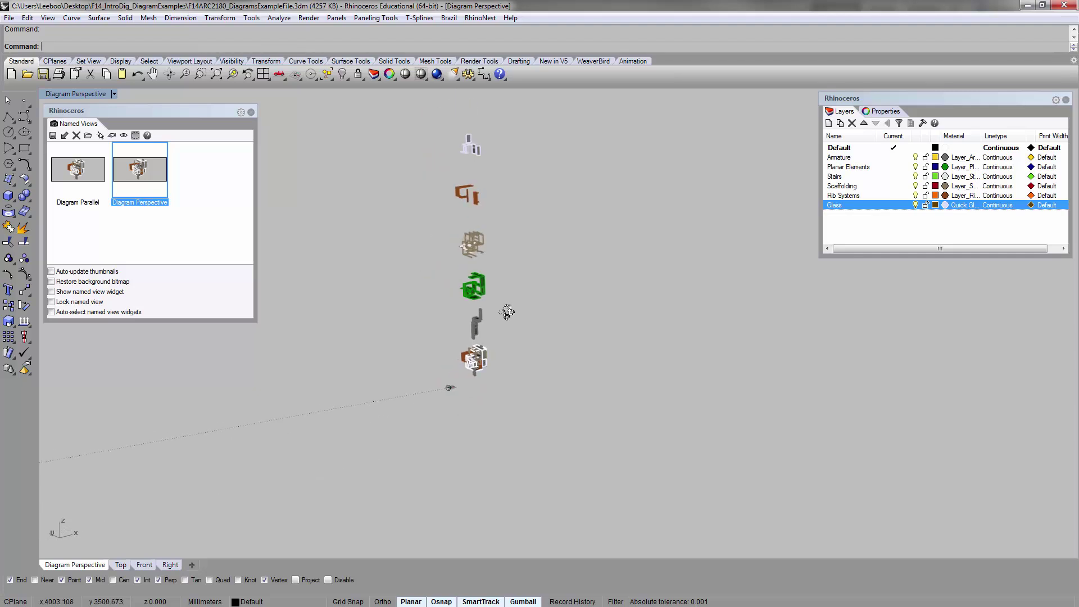
{"action": "left_click_drag", "start_coordinate": [414, 102], "coordinate": [562, 465]}
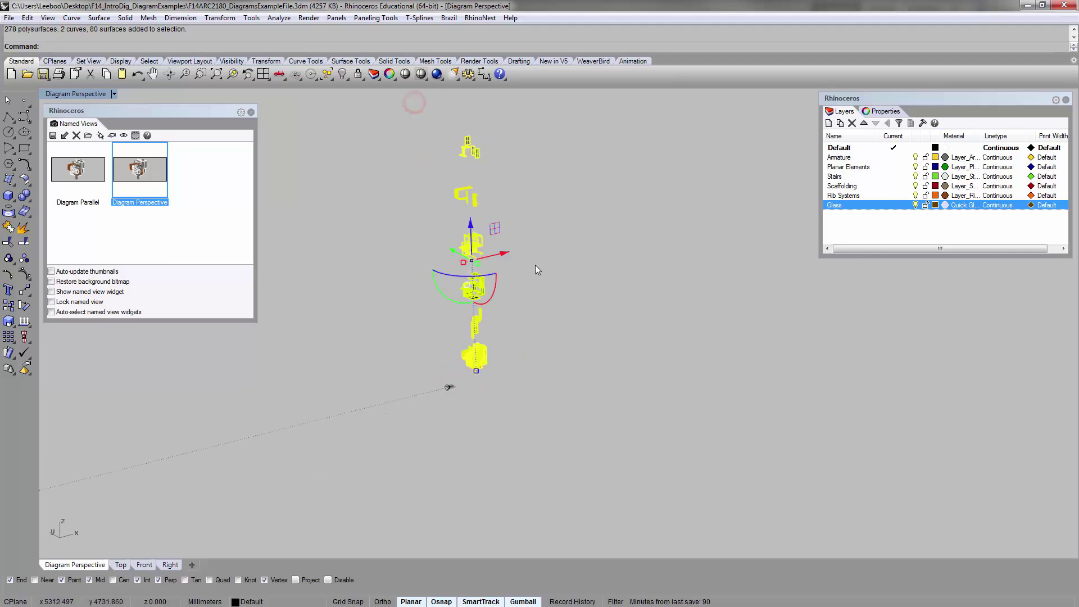
{"action": "type", "text": "zs"}
{"action": "key", "text": "Return"}
{"action": "left_click", "coordinate": [457, 285]}
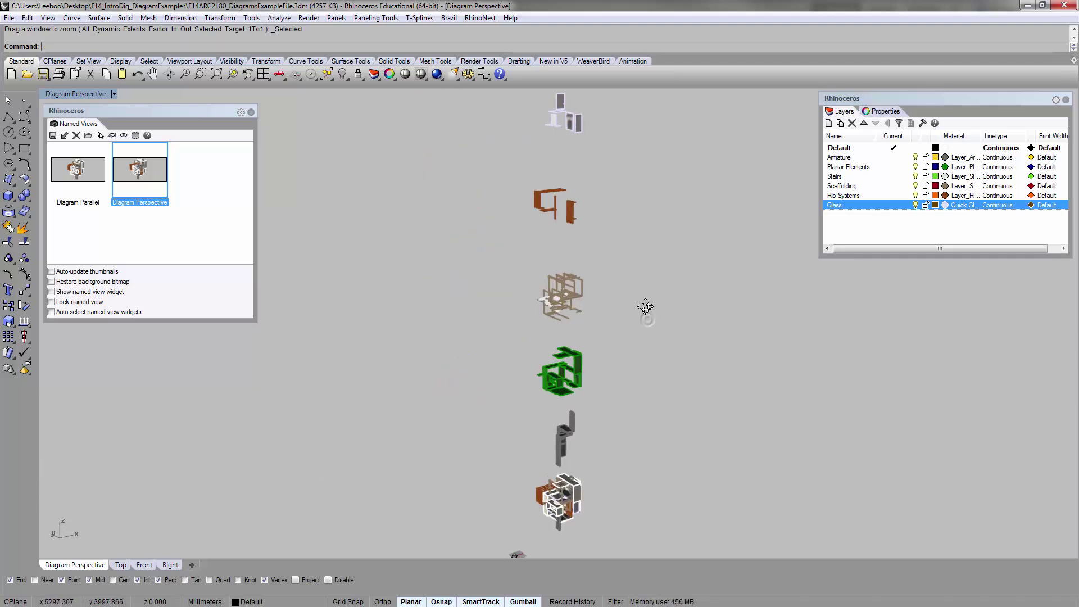
{"action": "right_click_drag", "start_coordinate": [617, 365], "coordinate": [596, 352], "text": "shift"}
{"action": "right_click_drag", "start_coordinate": [587, 319], "coordinate": [573, 336], "text": "shift"}
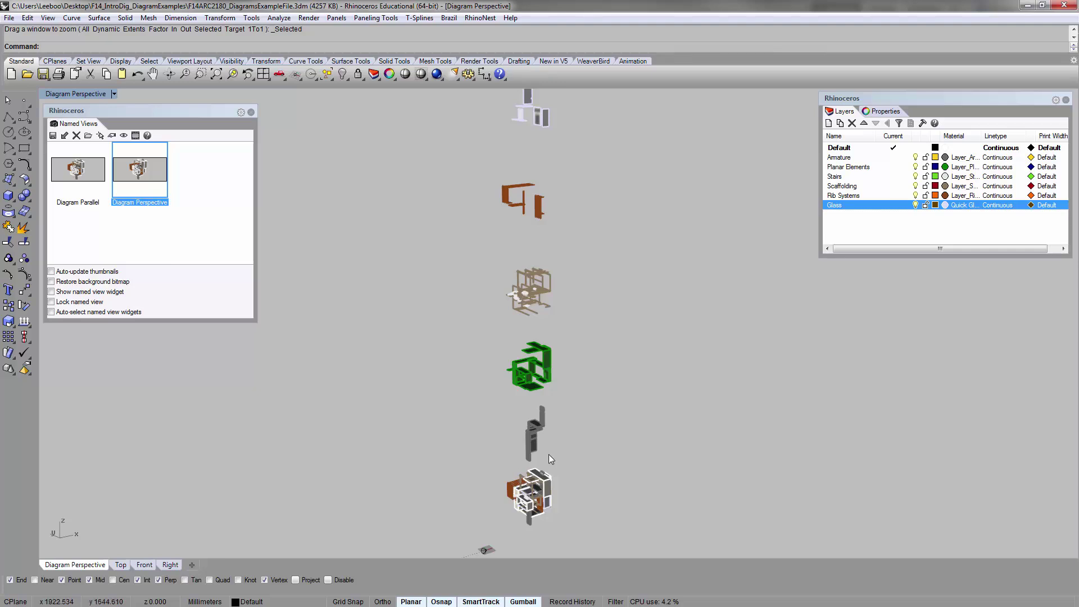
- Move the Armature copy slightly down toward the house model along the vertical axis
{"action": "left_click", "coordinate": [521, 449]}
{"action": "left_click", "coordinate": [591, 404]}
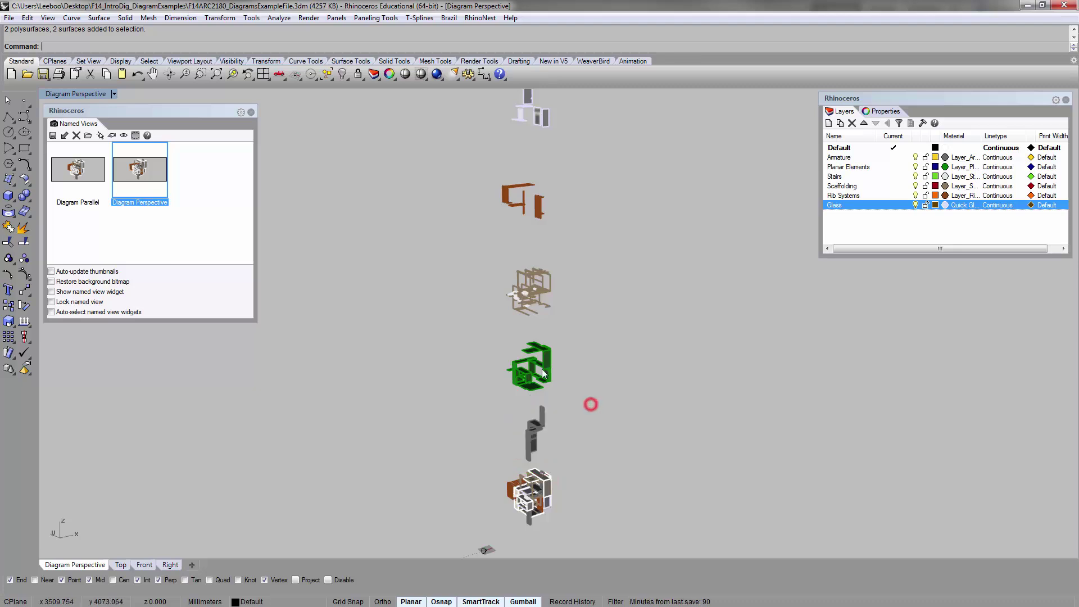
{"action": "left_click", "coordinate": [543, 372]}
{"action": "left_click", "coordinate": [549, 421]}
{"action": "left_click", "coordinate": [539, 419]}
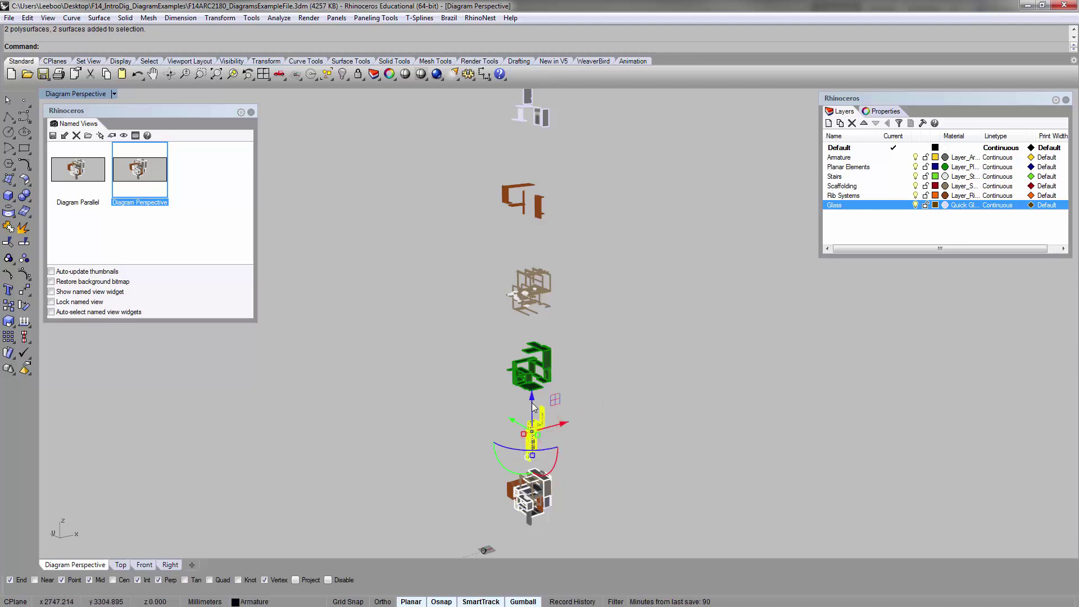
{"action": "left_click_drag", "start_coordinate": [532, 405], "coordinate": [533, 410]}
{"action": "left_click", "coordinate": [592, 403]}
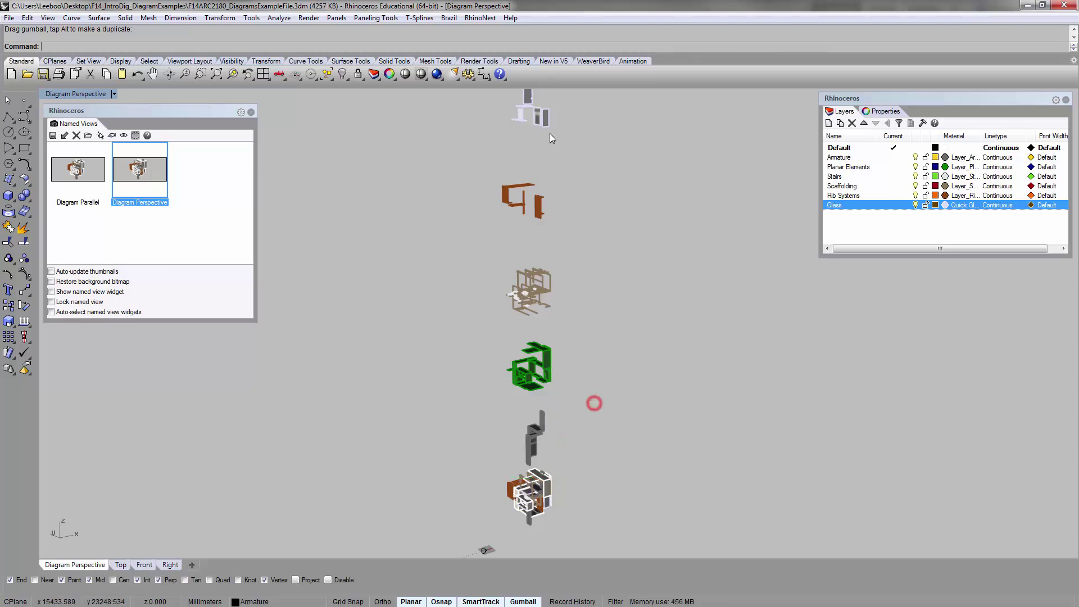
- Switch the Diagram Perspective viewport to the Pen White BG display mode
{"action": "left_click", "coordinate": [68, 93]}
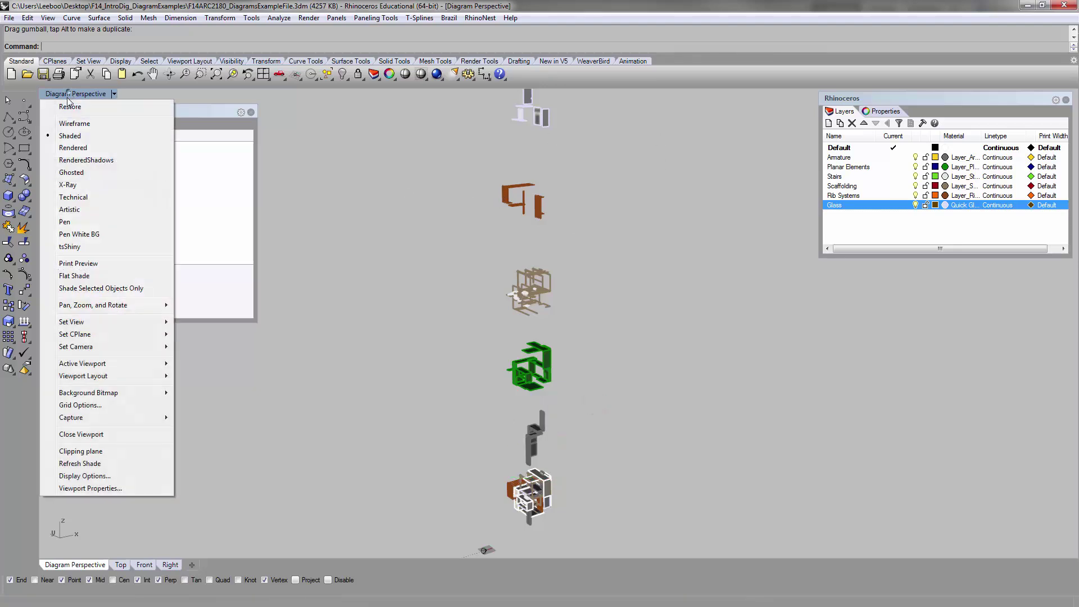
{"action": "left_click", "coordinate": [111, 233]}
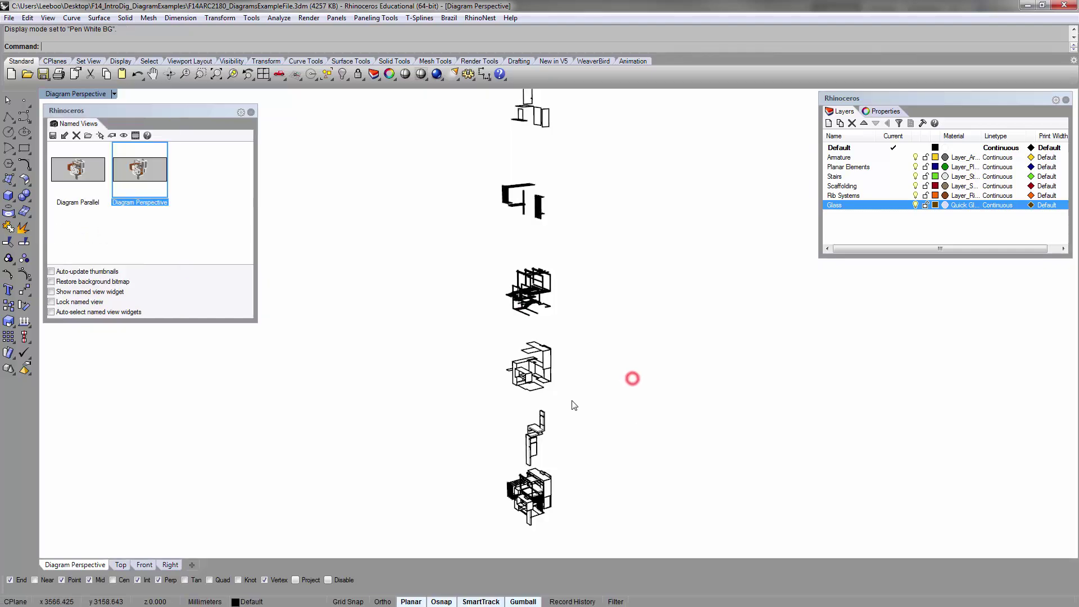
{"action": "left_click", "coordinate": [525, 447]}
{"action": "left_click", "coordinate": [612, 403]}
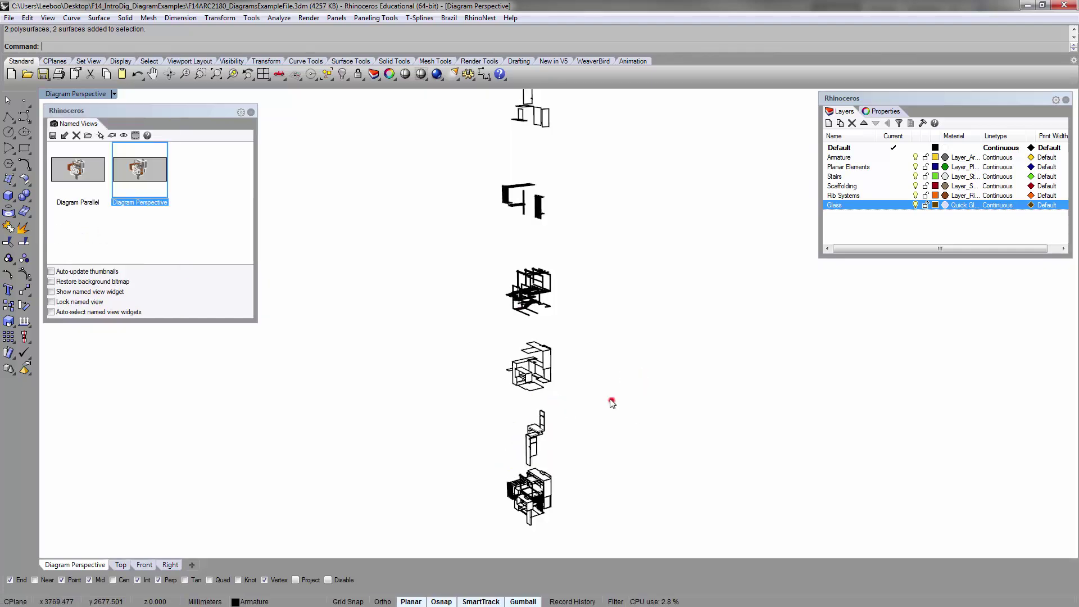
- Lower the Planar Elements copy and the Stairs with Scaffolding copy to close the gaps above the Armature copy
{"action": "left_click", "coordinate": [511, 352]}
{"action": "left_click_drag", "start_coordinate": [530, 331], "coordinate": [530, 352]}
{"action": "left_click", "coordinate": [607, 355]}
{"action": "left_click", "coordinate": [516, 277]}
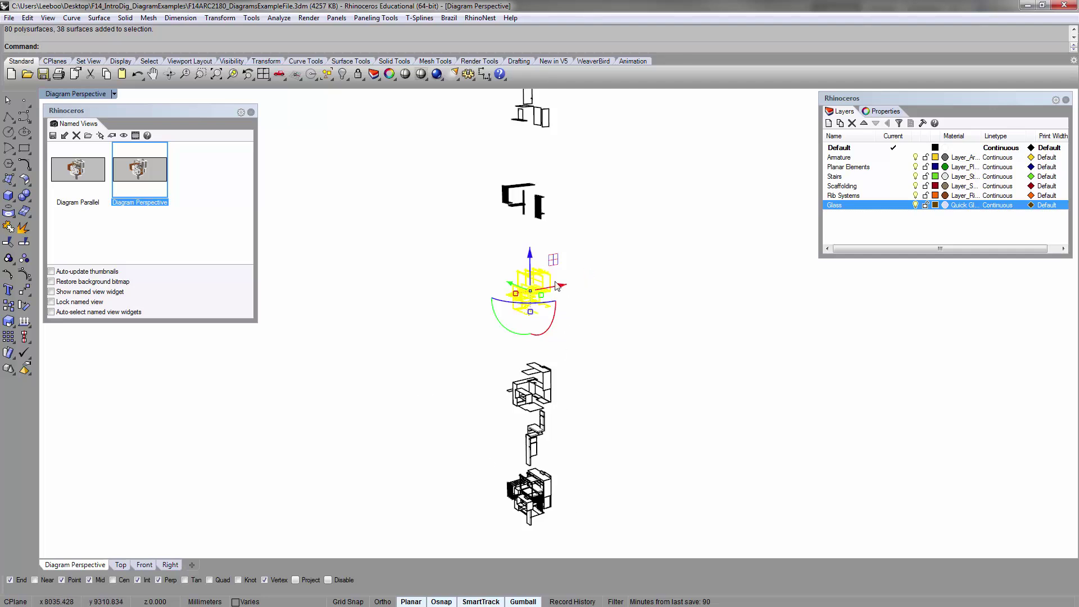
{"action": "left_click_drag", "start_coordinate": [529, 257], "coordinate": [629, 291]}
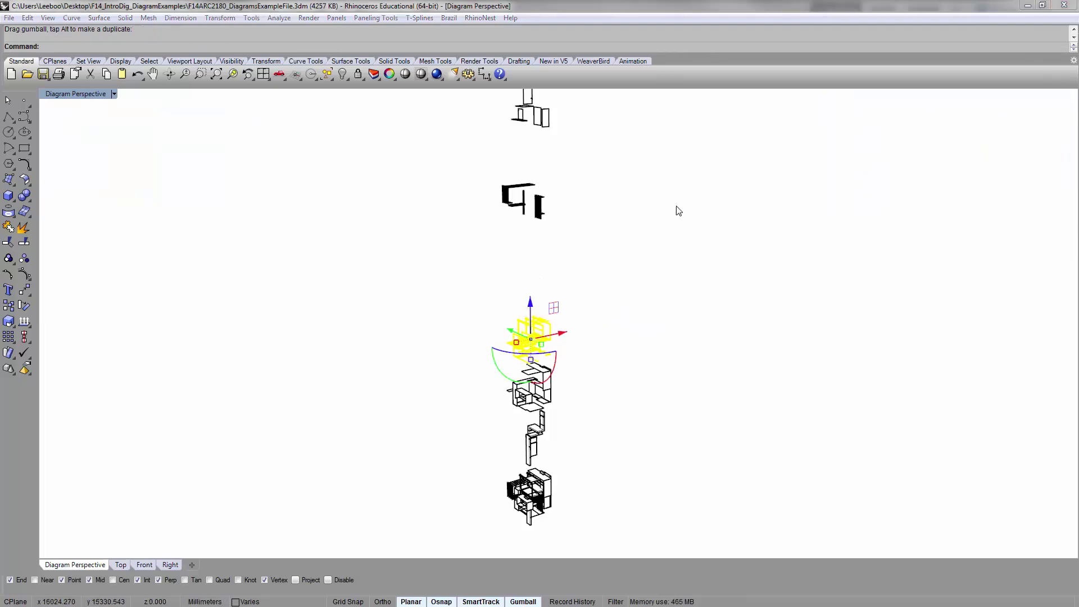
{"action": "left_click", "coordinate": [687, 164]}
- Lower the Rib Systems copy and the Glass copy so they sit closely above the Stairs with Scaffolding copy
{"action": "left_click", "coordinate": [538, 209]}
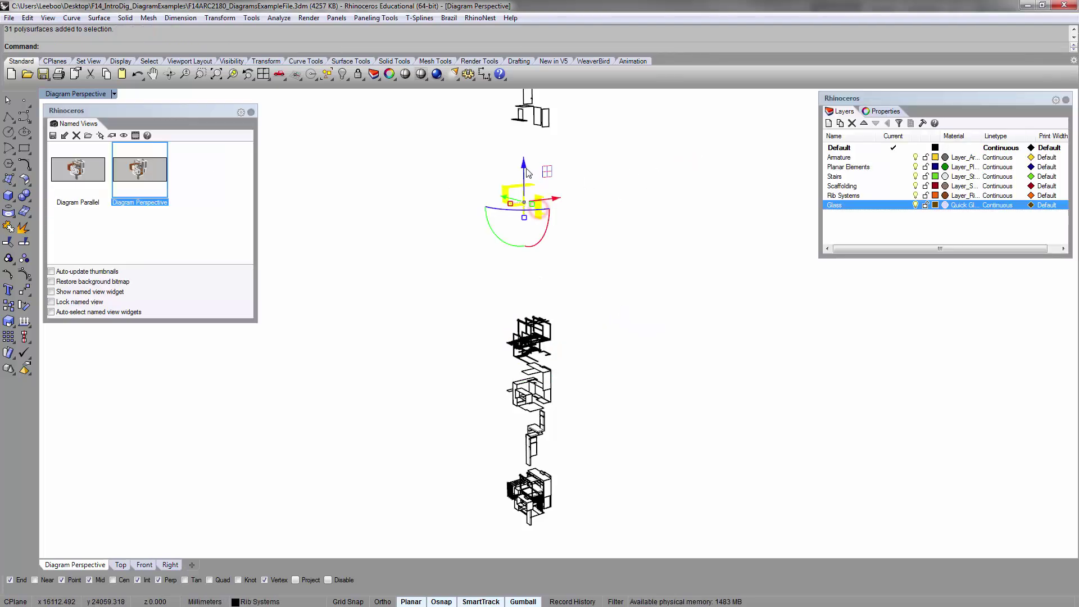
{"action": "left_click", "coordinate": [568, 217]}
{"action": "left_click", "coordinate": [545, 203]}
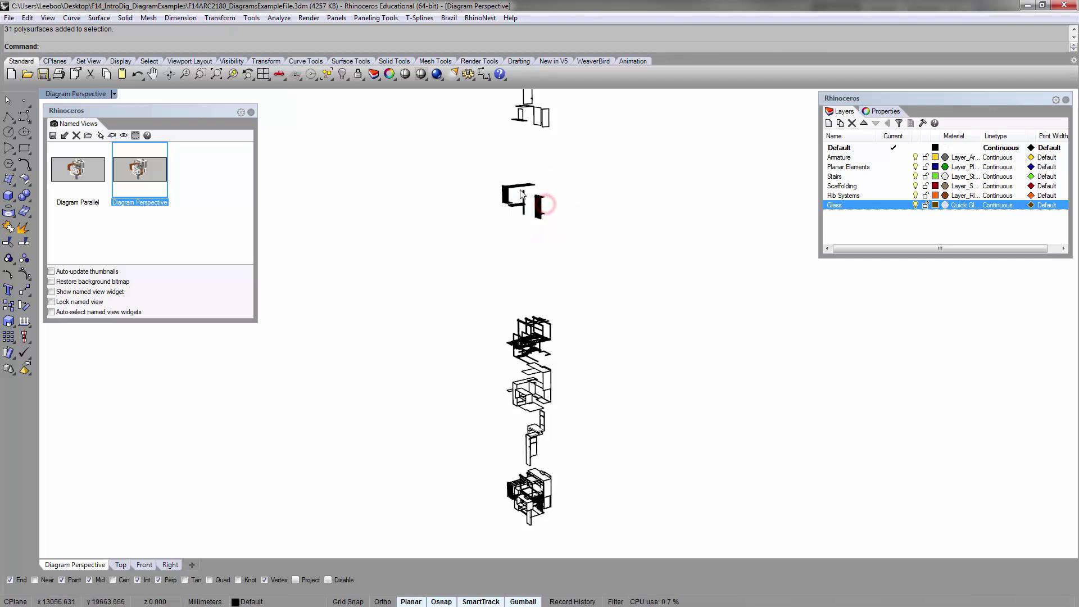
{"action": "left_click", "coordinate": [518, 190]}
{"action": "left_click_drag", "start_coordinate": [522, 184], "coordinate": [573, 273]}
{"action": "left_click", "coordinate": [531, 110]}
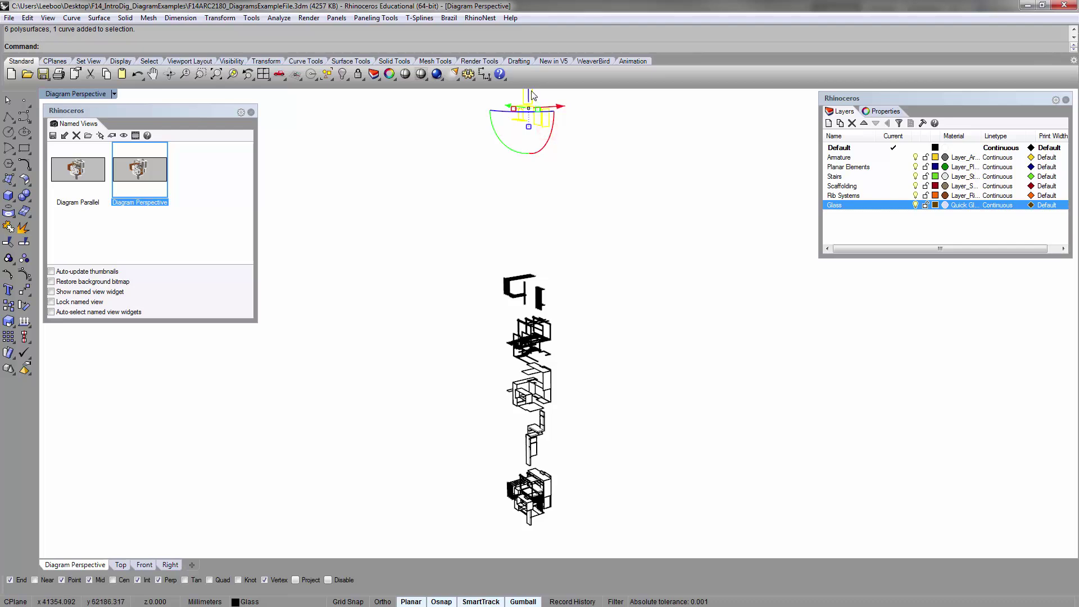
{"action": "left_click_drag", "start_coordinate": [531, 111], "coordinate": [559, 239]}
{"action": "left_click", "coordinate": [573, 260]}
- Select the whole compacted stack and zoom the perspective view to fit it
{"action": "scroll", "coordinate": [455, 214], "scroll_direction": "down", "scroll_amount": 3}
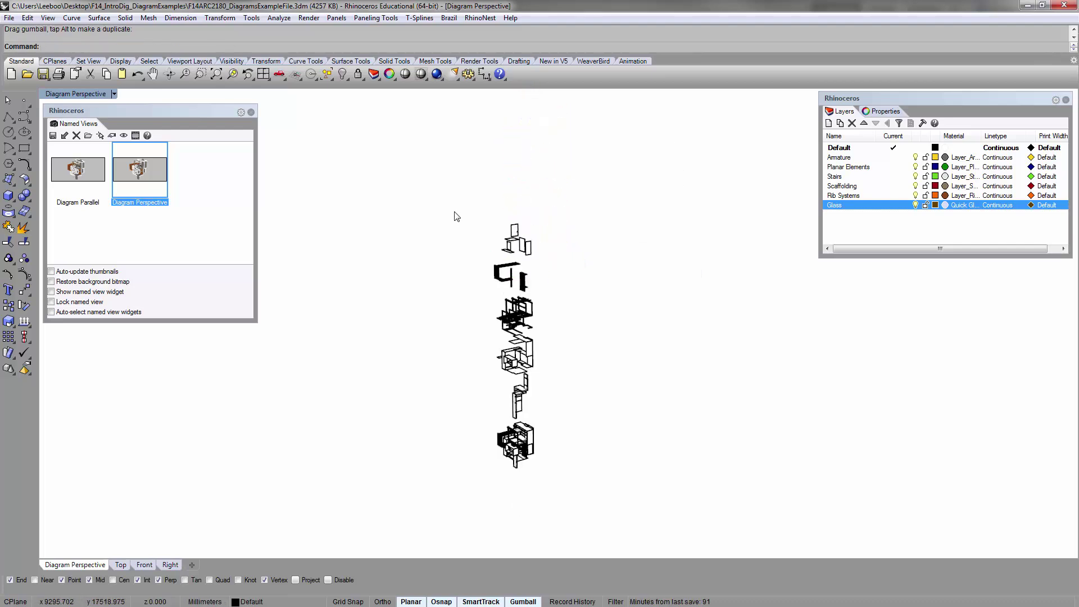
{"action": "left_click_drag", "start_coordinate": [442, 189], "coordinate": [542, 464]}
{"action": "type", "text": "zs"}
{"action": "key", "text": "Return"}
{"action": "left_click", "coordinate": [471, 305]}
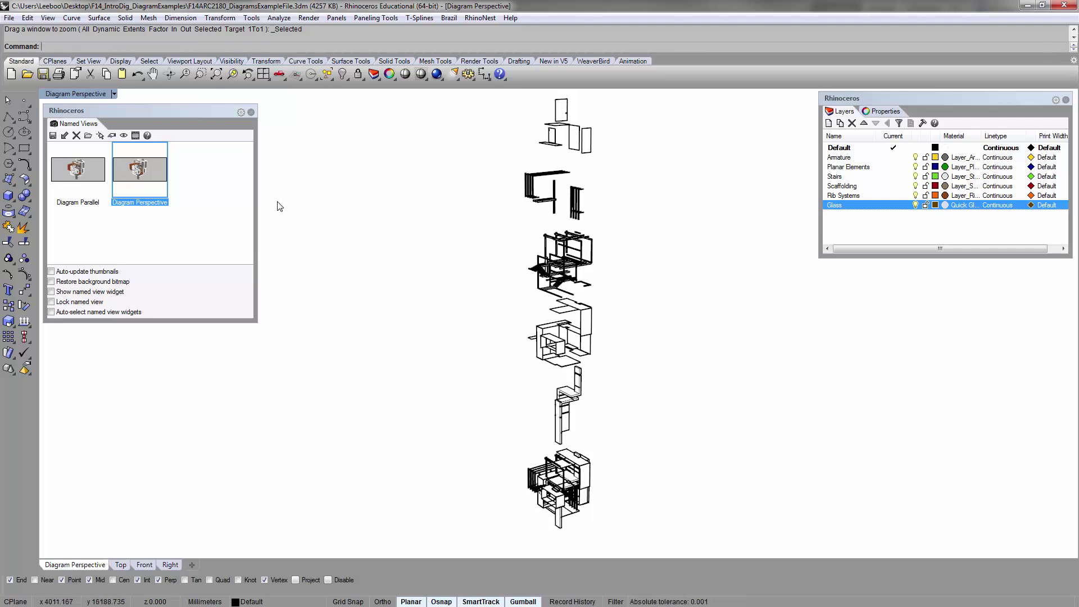
- Restore the Diagram Parallel named view and zoom it to fit the entire selected stack
{"action": "double_click", "coordinate": [80, 170]}
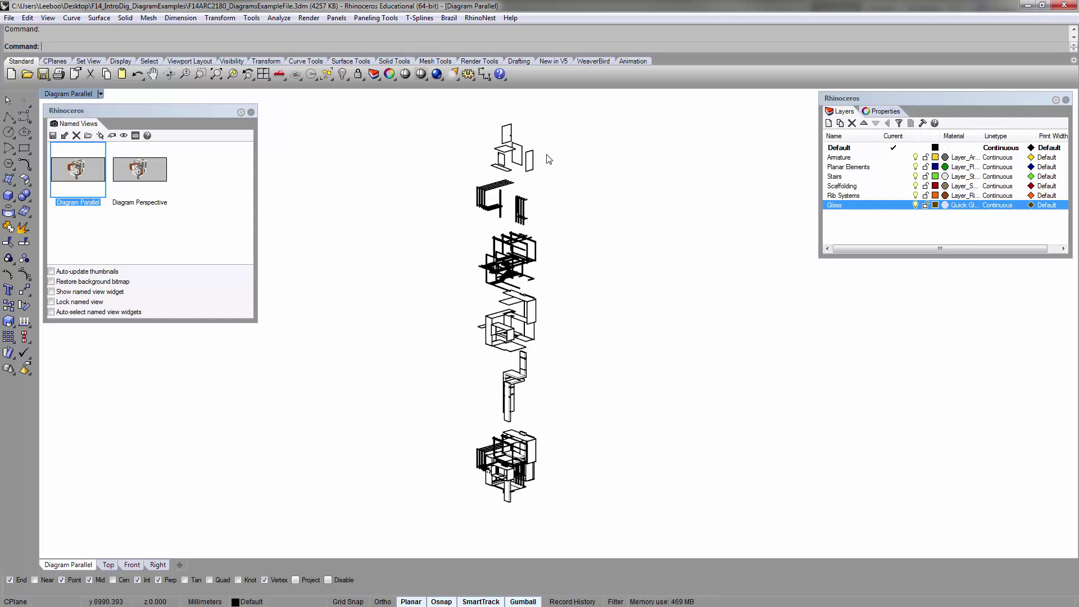
{"action": "left_click_drag", "start_coordinate": [414, 103], "coordinate": [574, 516]}
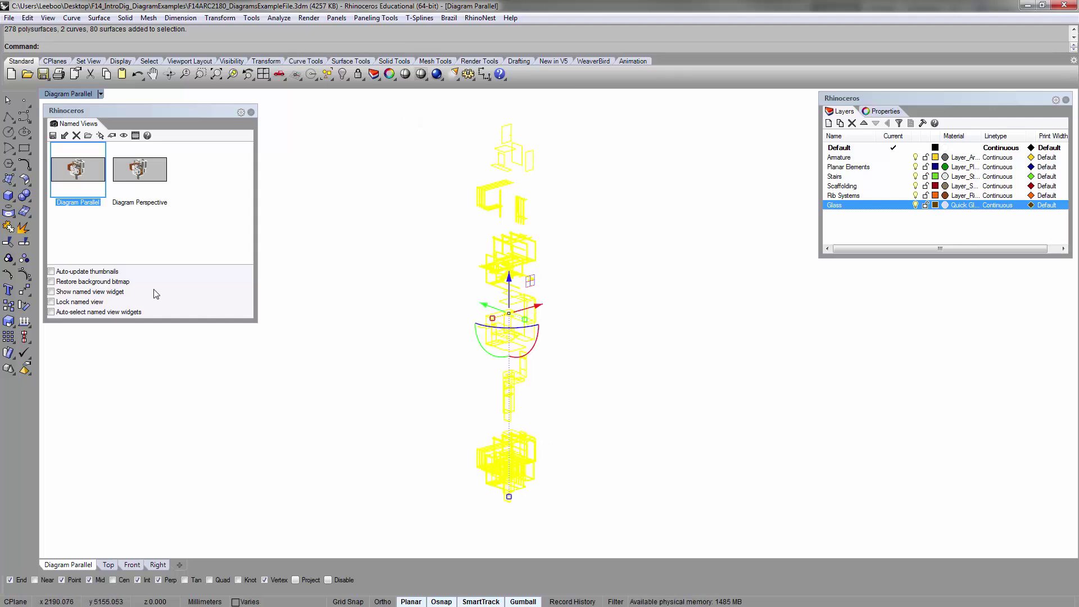
{"action": "double_click", "coordinate": [70, 170]}
{"action": "type", "text": "zs"}
{"action": "key", "text": "Return"}
{"action": "left_click", "coordinate": [669, 281]}
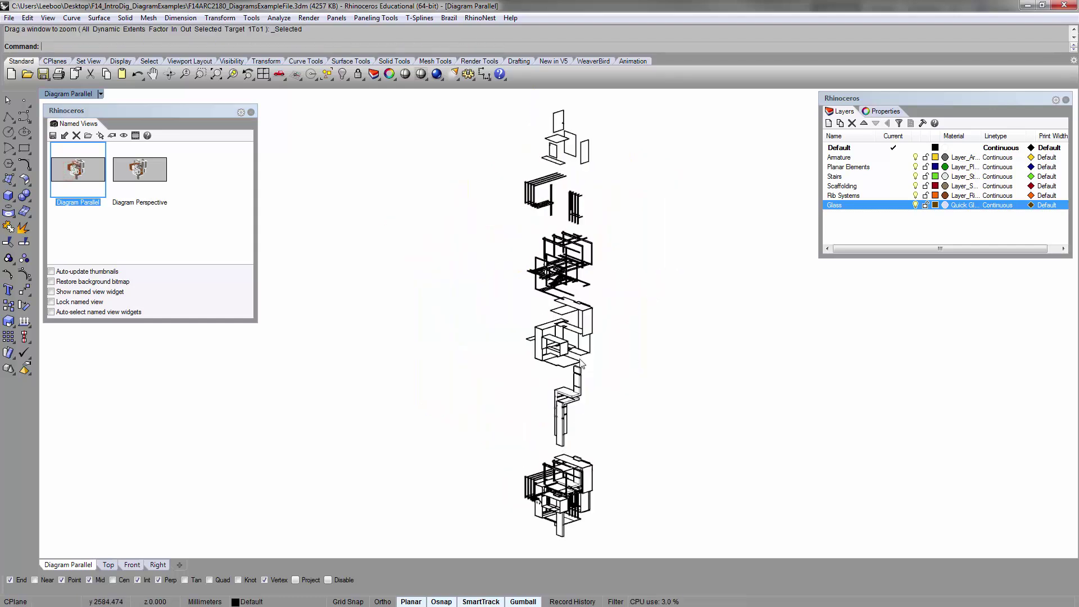
- Even out the stack's spacing by lowering the Armature copy slightly and raising the Stairs with Scaffolding, Rib Systems and Glass copies
{"action": "left_click", "coordinate": [570, 143]}
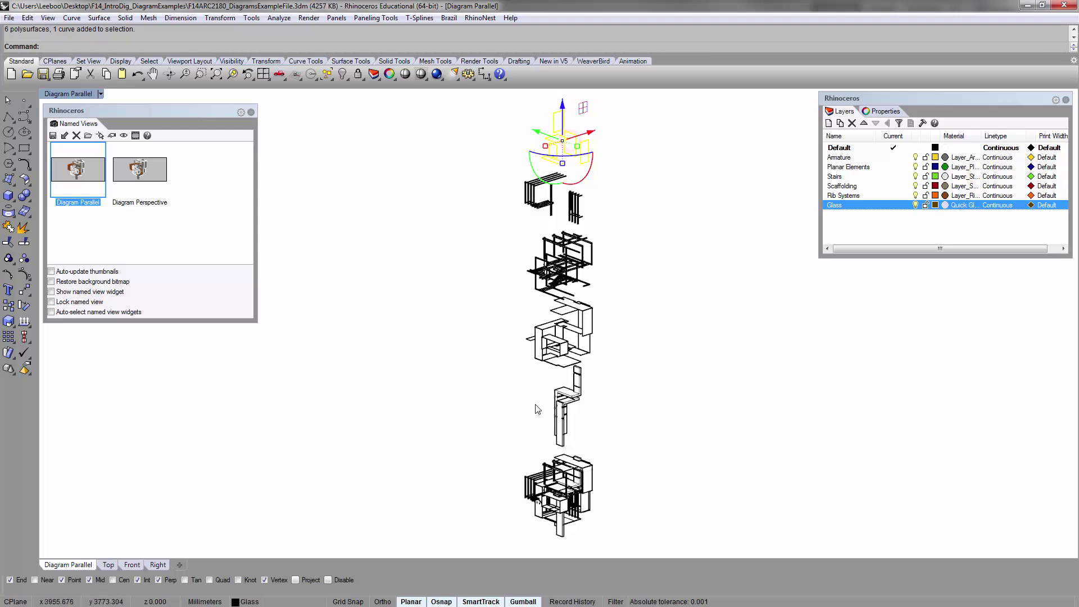
{"action": "left_click", "coordinate": [564, 400]}
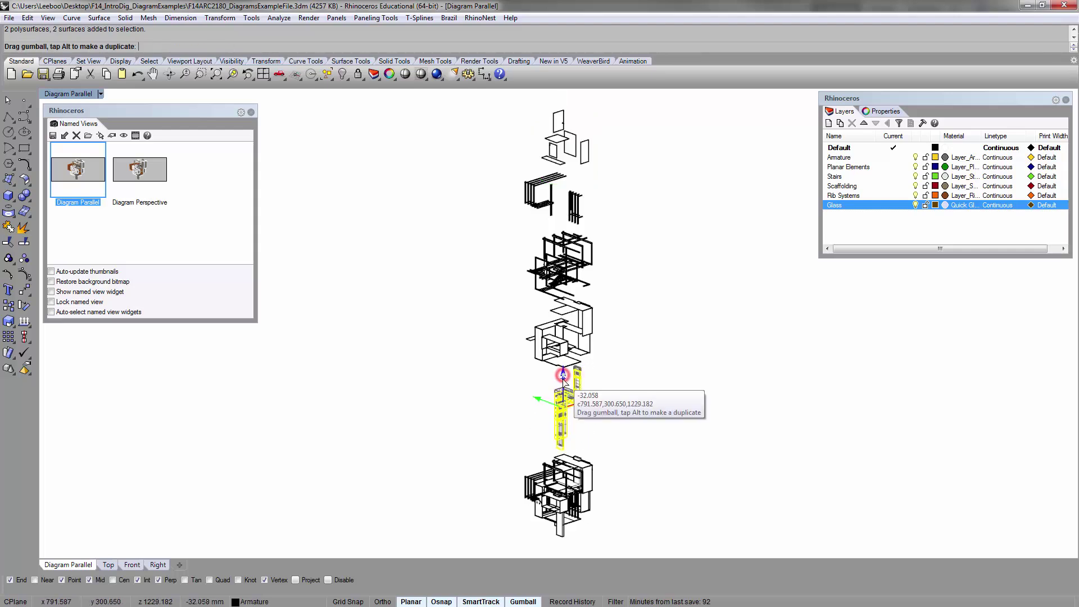
{"action": "left_click", "coordinate": [569, 334]}
{"action": "left_click", "coordinate": [575, 256]}
{"action": "mouse_move", "coordinate": [575, 257]}
{"action": "left_mouse_down"}
{"action": "mouse_move", "coordinate": [562, 235]}
{"action": "mouse_move", "coordinate": [563, 112]}
{"action": "left_mouse_up"}
{"action": "key", "text": "alt"}
{"action": "left_click", "coordinate": [559, 141]}
{"action": "left_click", "coordinate": [648, 197]}
{"action": "left_click", "coordinate": [649, 197]}
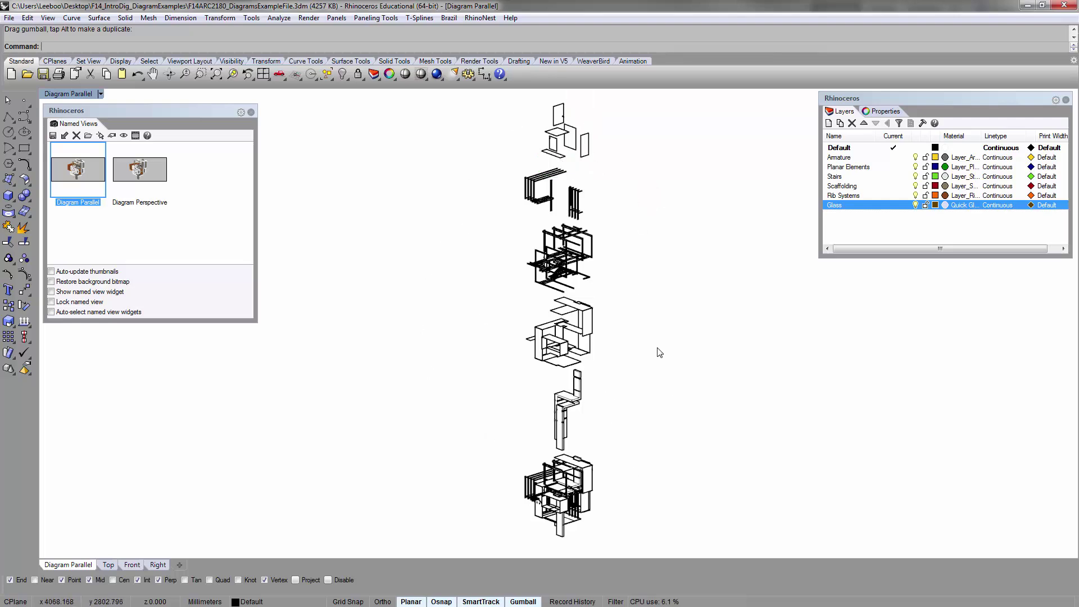
- Restore the Diagram Perspective named view and frame the whole exploded stack in it
{"action": "double_click", "coordinate": [129, 177]}
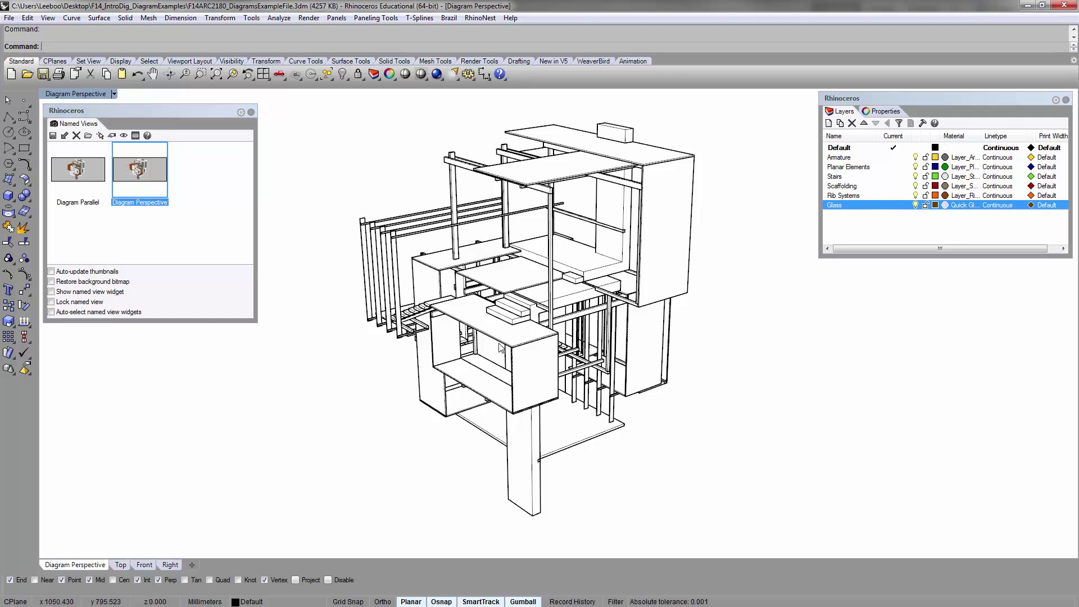
{"action": "right_click_drag", "start_coordinate": [498, 344], "coordinate": [487, 374], "text": "shift"}
{"action": "scroll", "coordinate": [486, 373], "scroll_direction": "down", "scroll_amount": 10}
{"action": "right_click_drag", "start_coordinate": [528, 206], "coordinate": [508, 370], "text": "shift"}
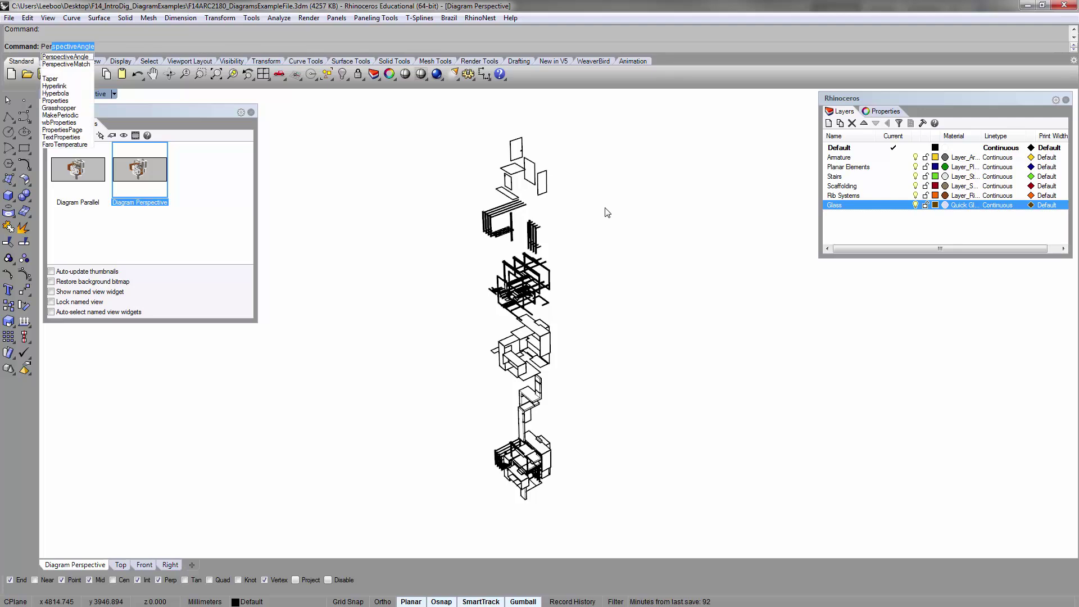
- Set the viewport's field of view angle to 30 with PerspectiveAngle and reframe the stack
{"action": "key", "text": "Return"}
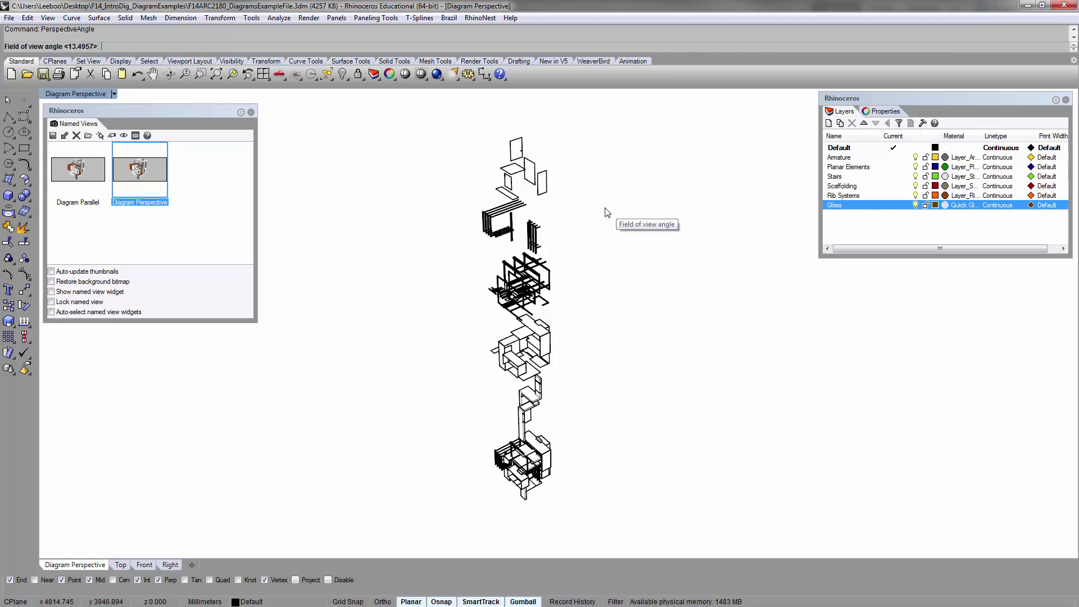
{"action": "type", "text": "30"}
{"action": "key", "text": "Return"}
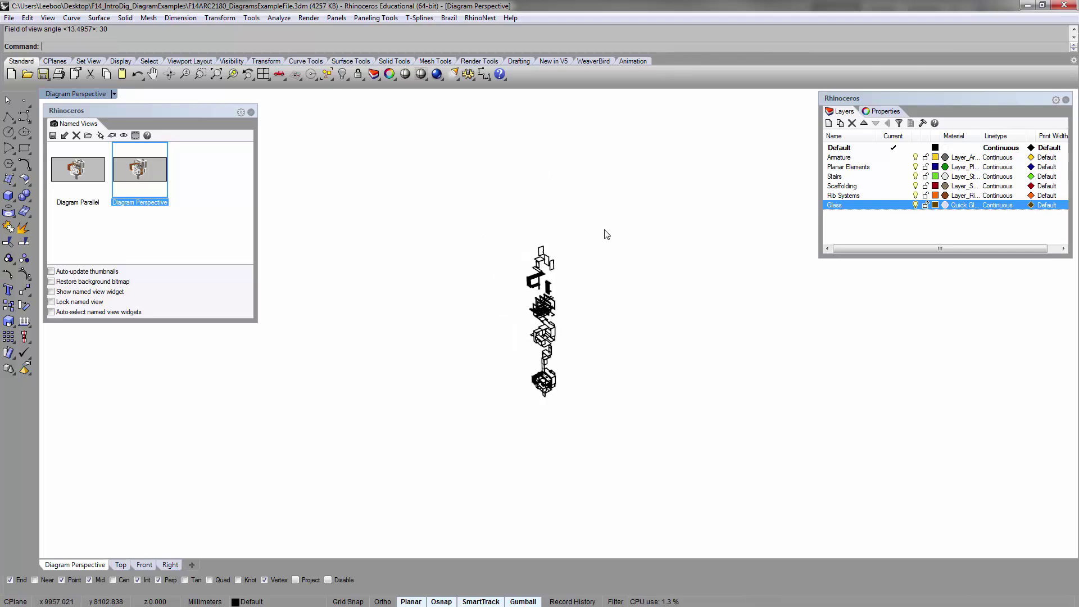
{"action": "scroll", "coordinate": [494, 324], "scroll_direction": "up", "scroll_amount": 8}
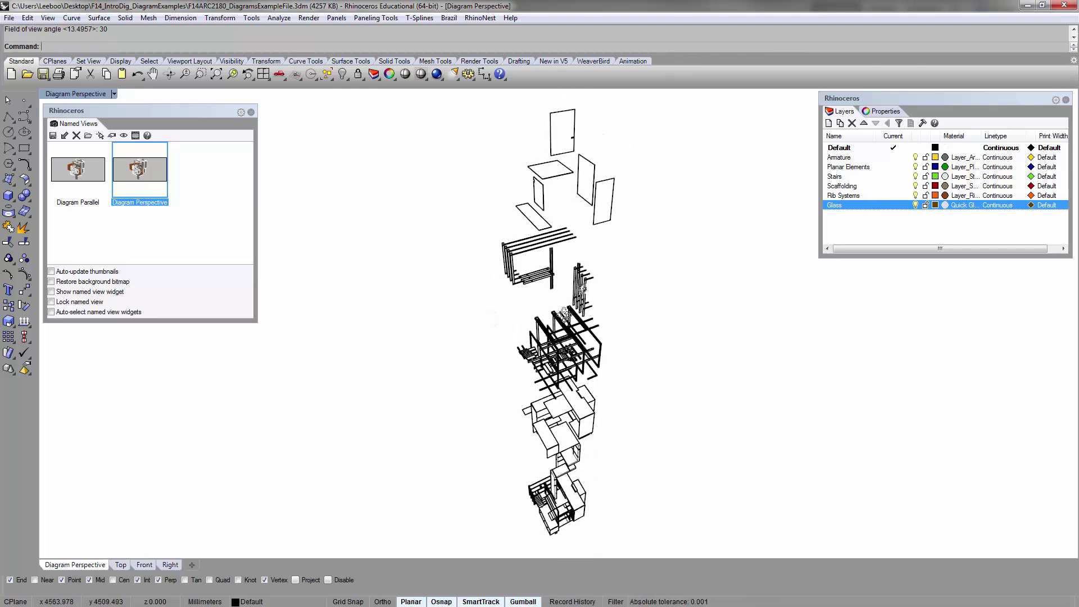
{"action": "right_click_drag", "start_coordinate": [569, 293], "coordinate": [549, 236]}
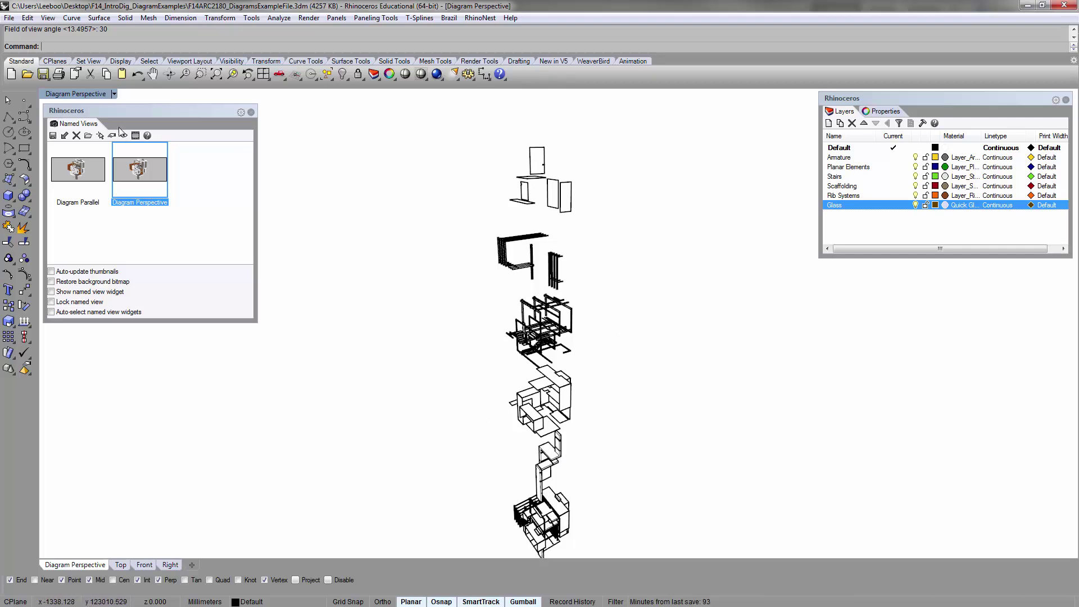
- Set the perspective field of view angle to 45 and inspect the lower part of the stack up close
{"action": "key", "text": "Return"}
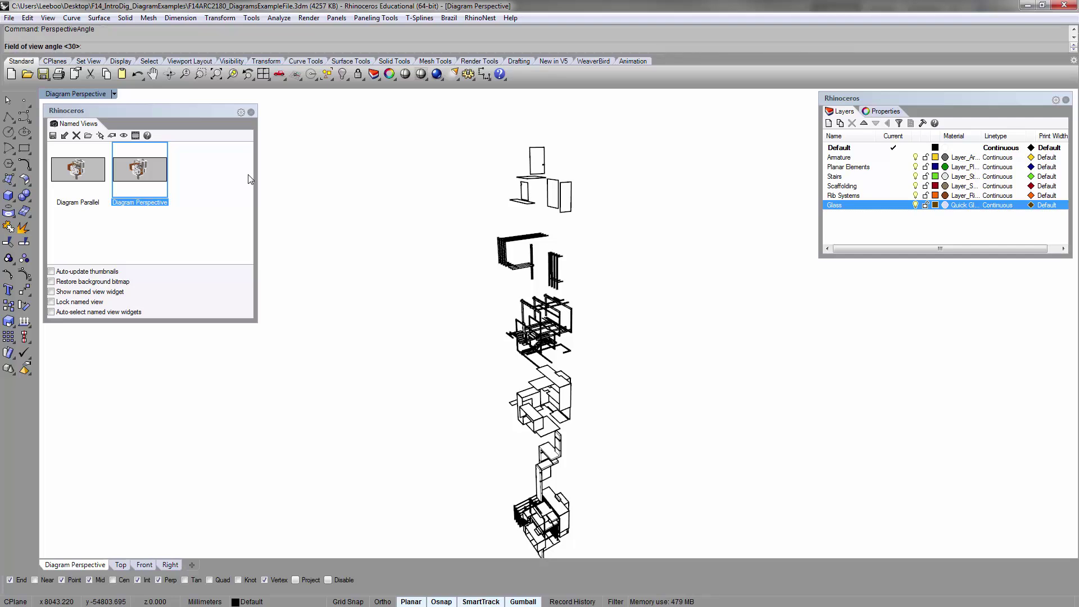
{"action": "key", "text": "Return"}
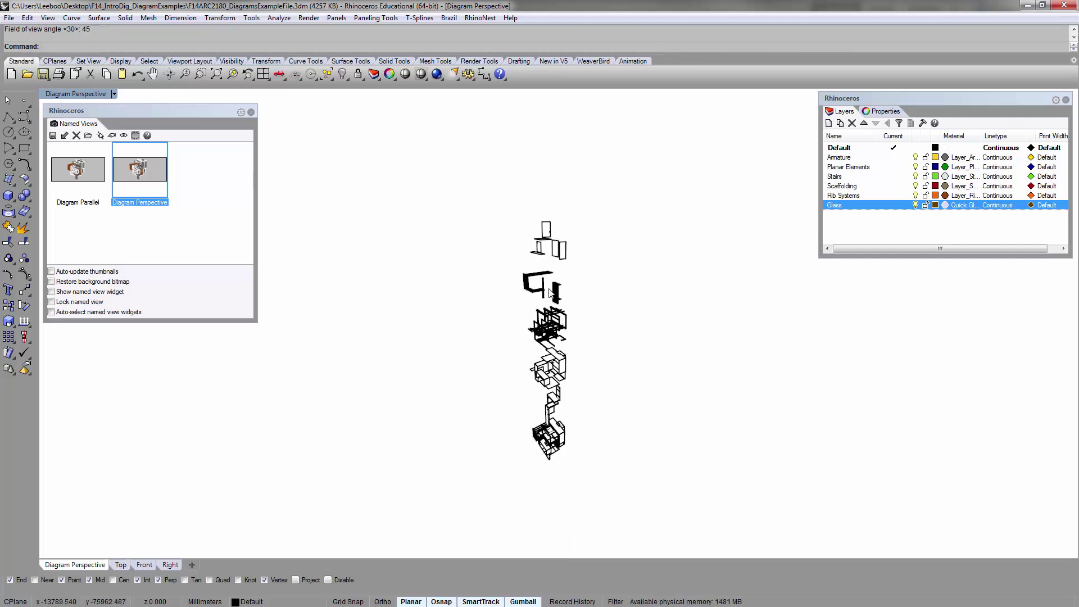
{"action": "right_click_drag", "start_coordinate": [568, 292], "coordinate": [473, 365]}
{"action": "scroll", "coordinate": [583, 322], "scroll_direction": "up", "scroll_amount": 5}
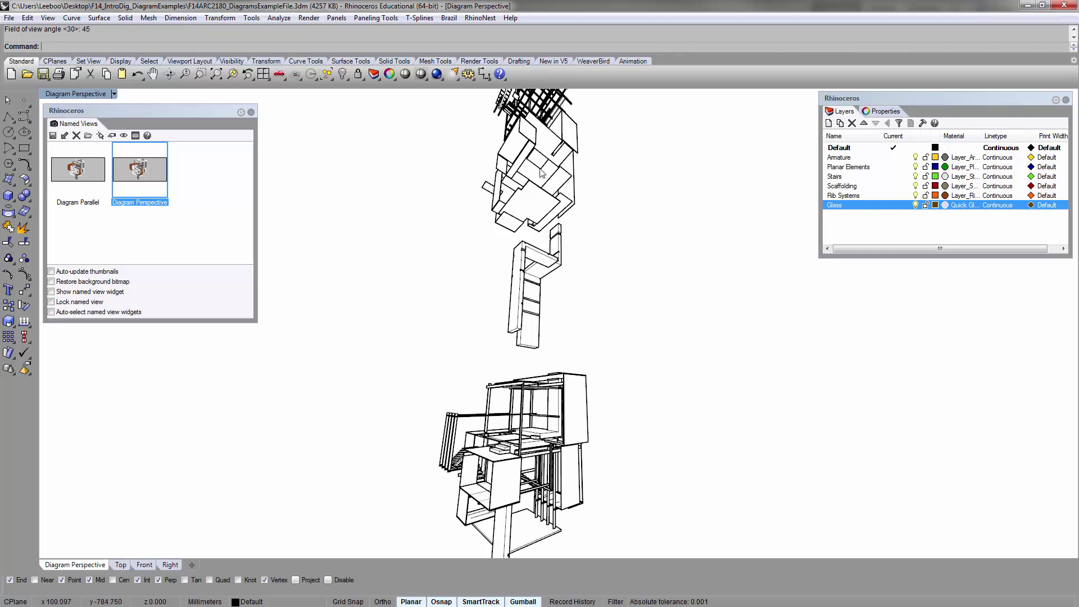
{"action": "right_click_drag", "start_coordinate": [465, 397], "coordinate": [533, 428]}
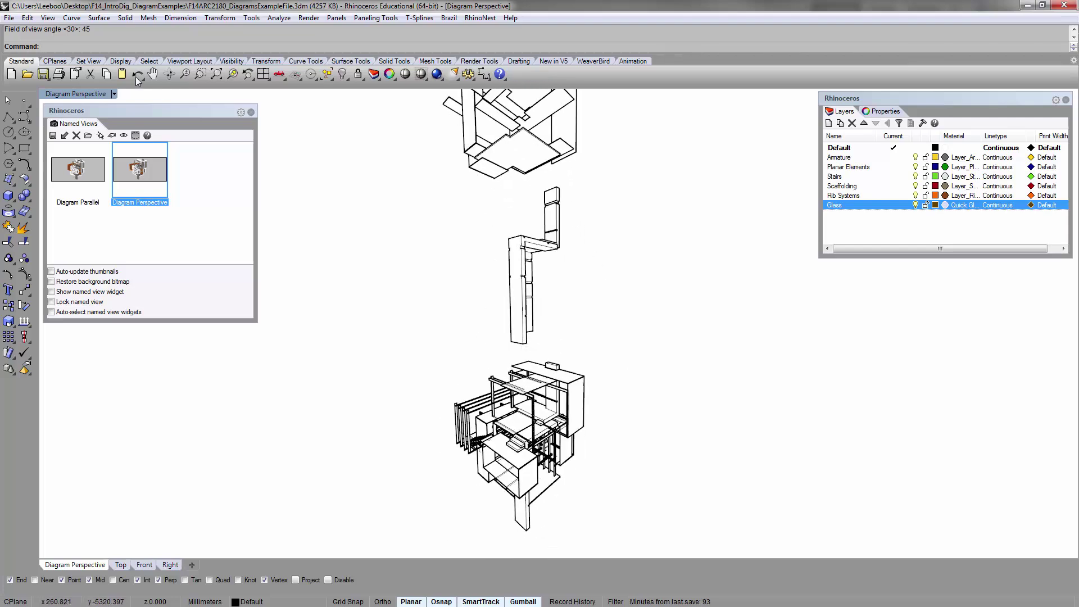
- Zoom in on the stairs inside the assembled house and examine the interior in perspective
{"action": "left_click", "coordinate": [518, 452]}
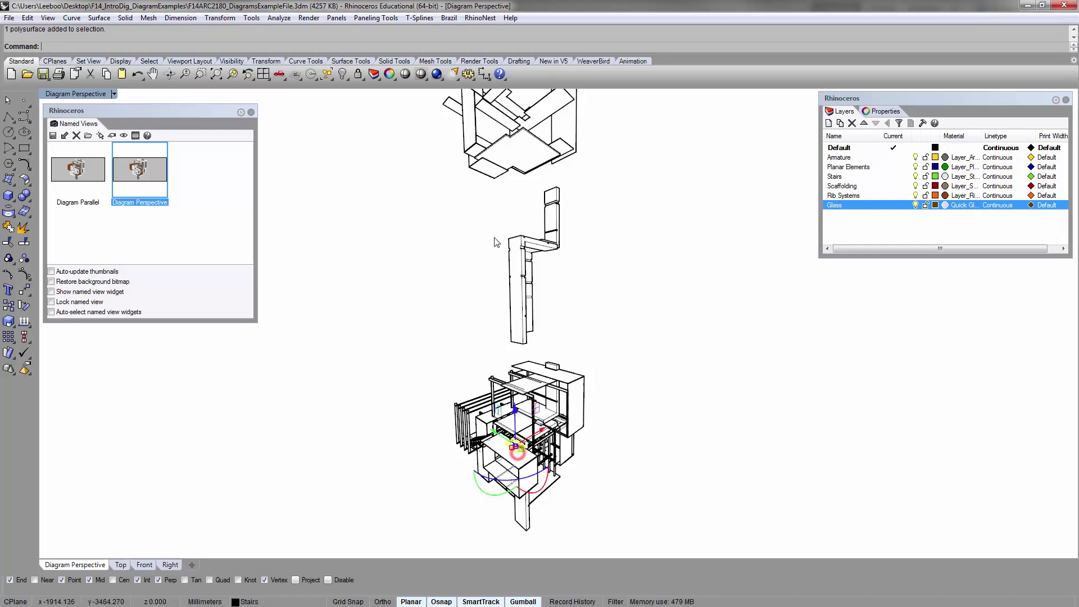
{"action": "type", "text": "zs"}
{"action": "key", "text": "Return"}
{"action": "left_click", "coordinate": [545, 233]}
{"action": "right_click_drag", "start_coordinate": [561, 202], "coordinate": [540, 364], "text": "shift"}
{"action": "scroll", "coordinate": [570, 223], "scroll_direction": "down", "scroll_amount": 2}
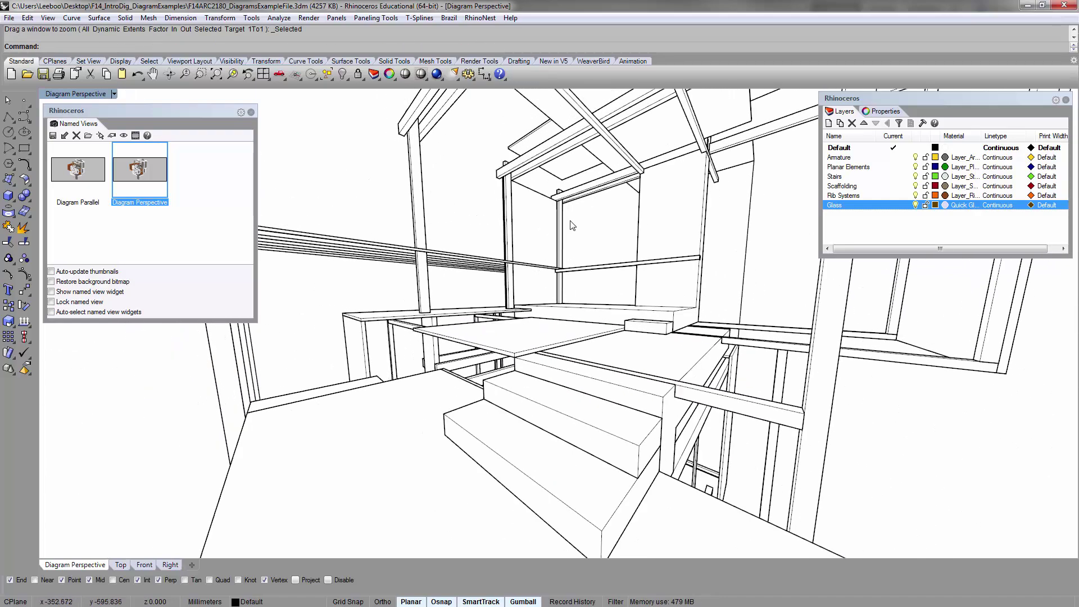
{"action": "right_click_drag", "start_coordinate": [571, 224], "coordinate": [600, 291]}
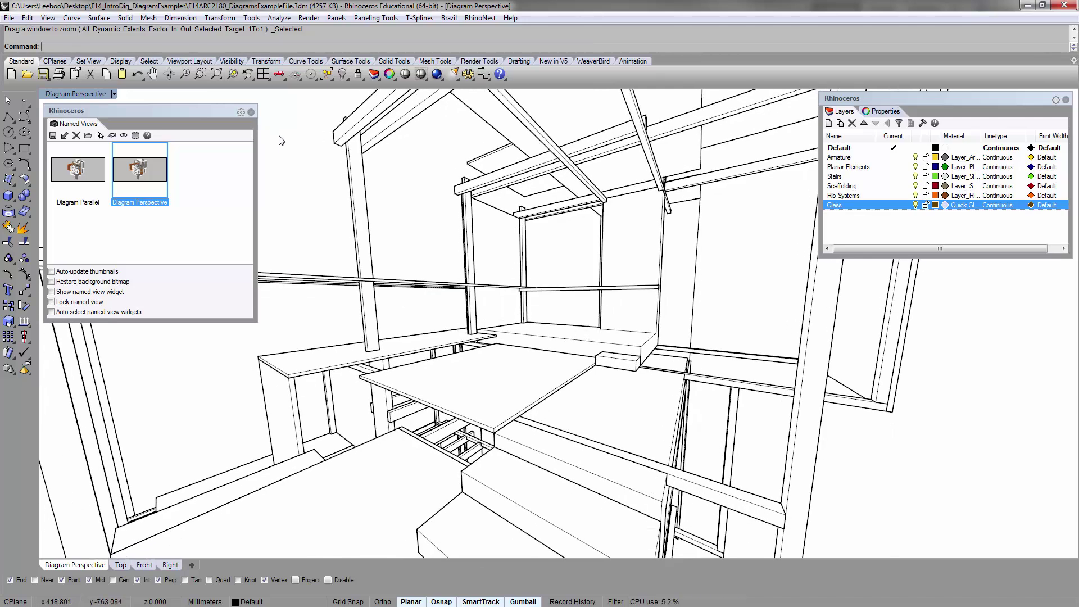
{"action": "key", "text": "ctrl+alt+e"}
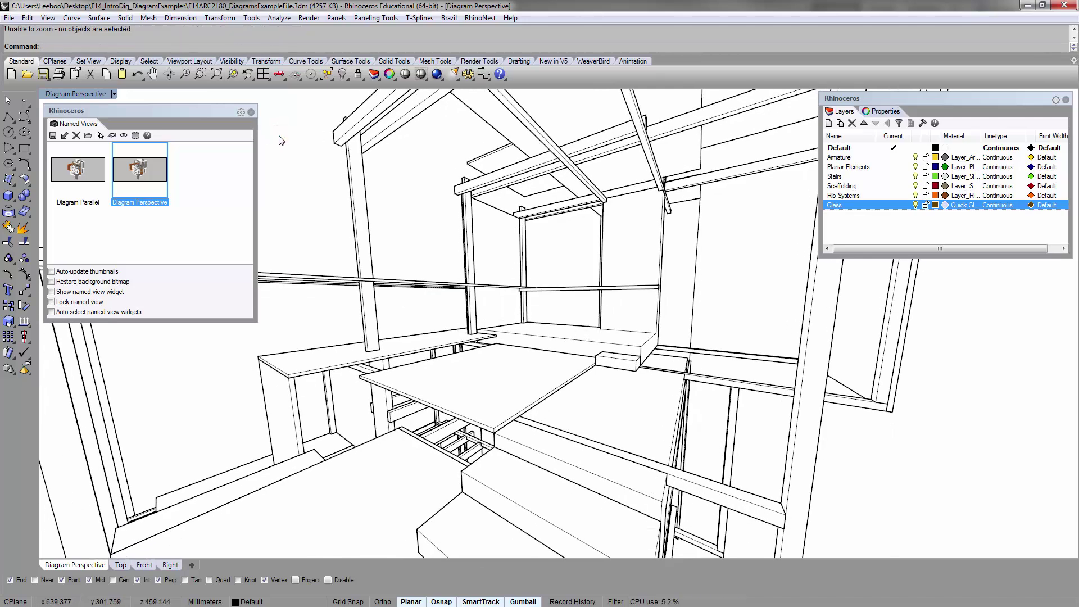
- Set the perspective field of view angle to 15 with PerspectiveAngle and inspect the house interior from several directions
{"action": "key", "text": "Up"}
{"action": "type", "text": "PerspectiveAngle"}
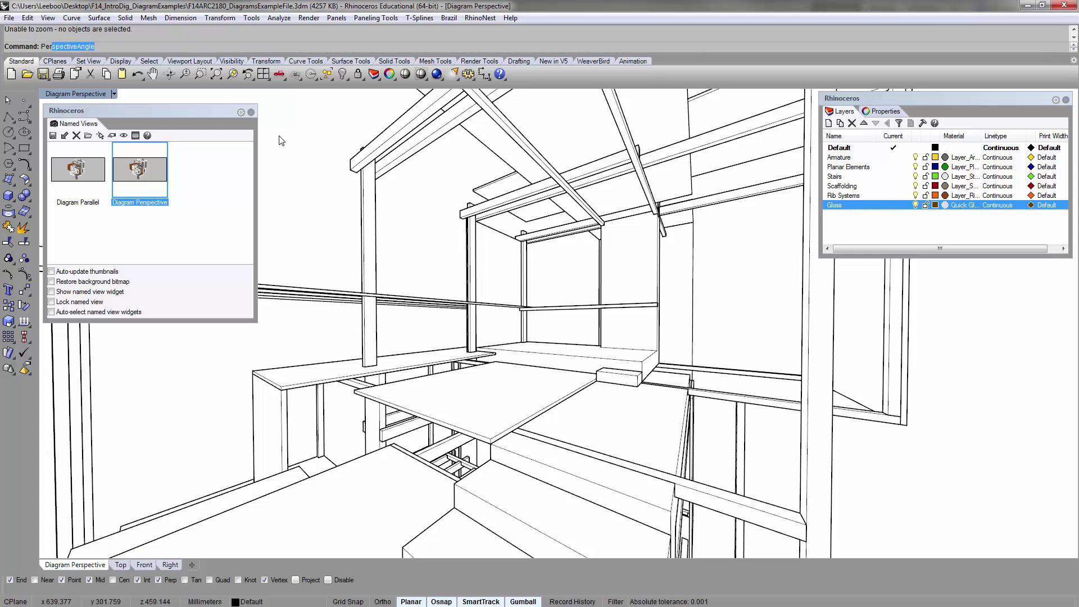
{"action": "key", "text": "Return"}
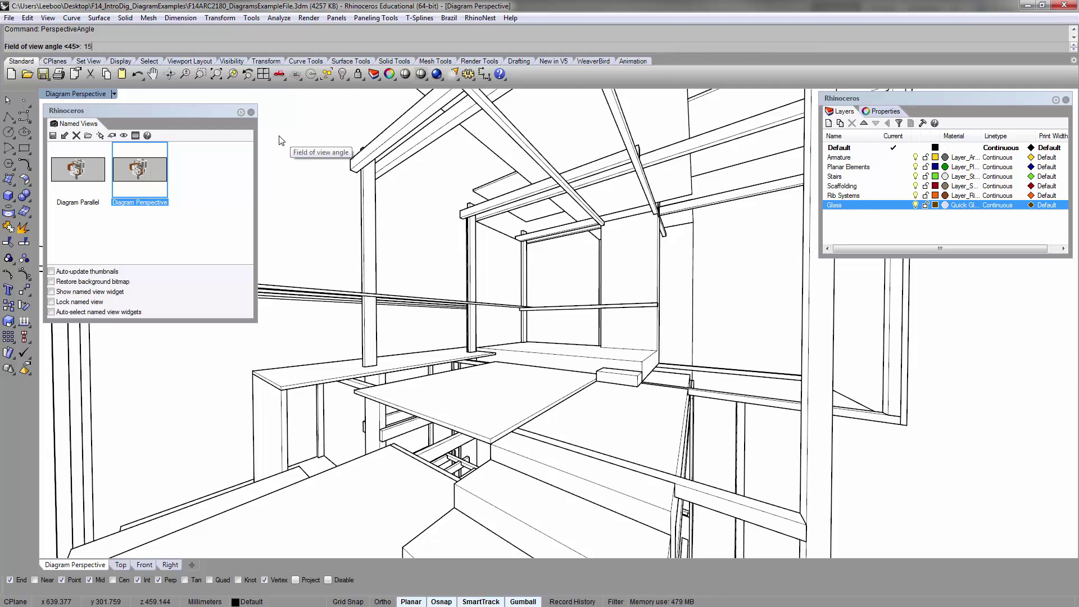
{"action": "key", "text": "Return"}
{"action": "right_click_drag", "start_coordinate": [306, 155], "coordinate": [500, 224]}
{"action": "scroll", "coordinate": [501, 224], "scroll_direction": "down", "scroll_amount": 12}
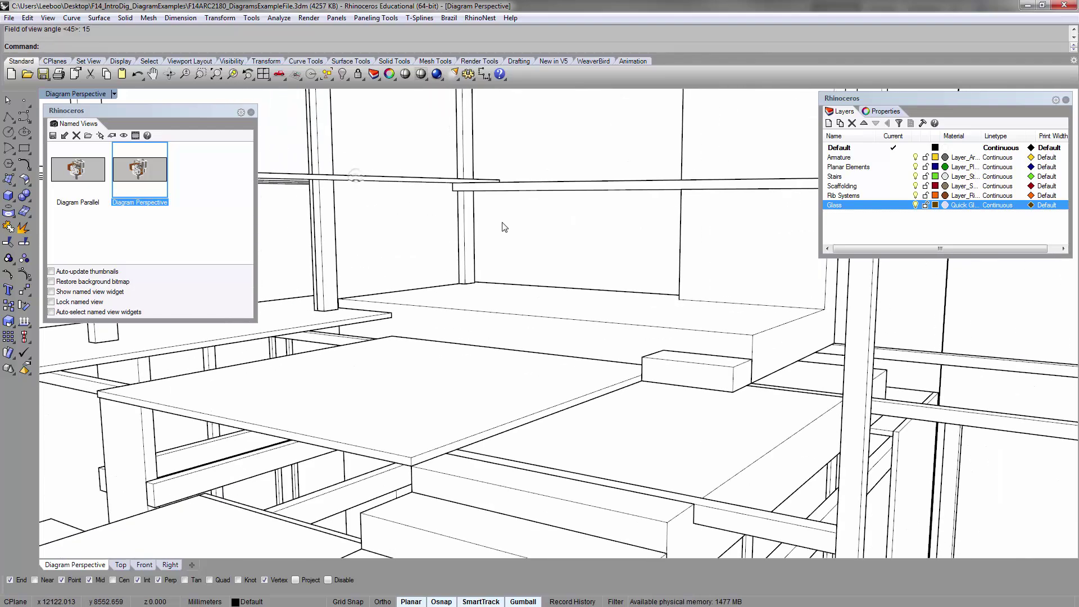
{"action": "right_click_drag", "start_coordinate": [457, 170], "coordinate": [438, 275]}
{"action": "scroll", "coordinate": [440, 279], "scroll_direction": "up", "scroll_amount": 10}
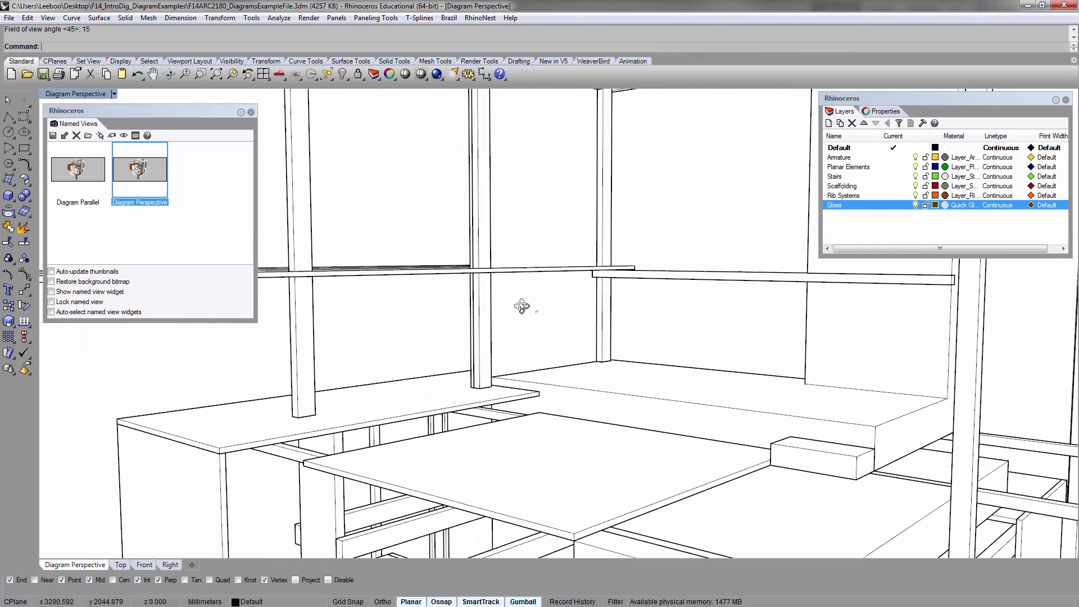
{"action": "right_click_drag", "start_coordinate": [489, 359], "coordinate": [496, 391]}
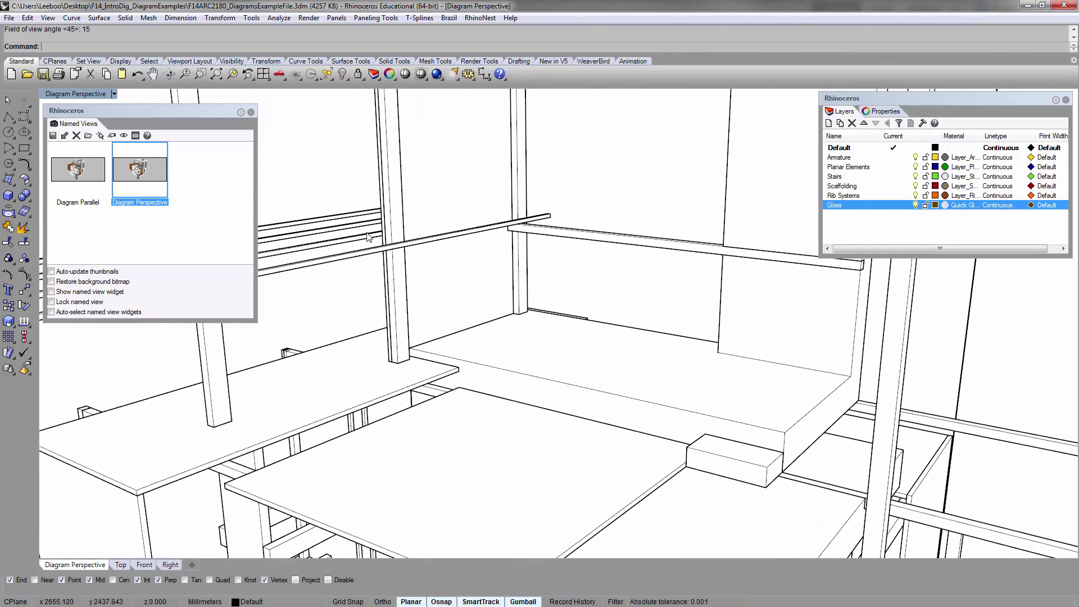
- Set the perspective field of view angle to 30, inspect the interior and frame the whole exploded stack
{"action": "type", "text": "Per"}
{"action": "key", "text": "Return"}
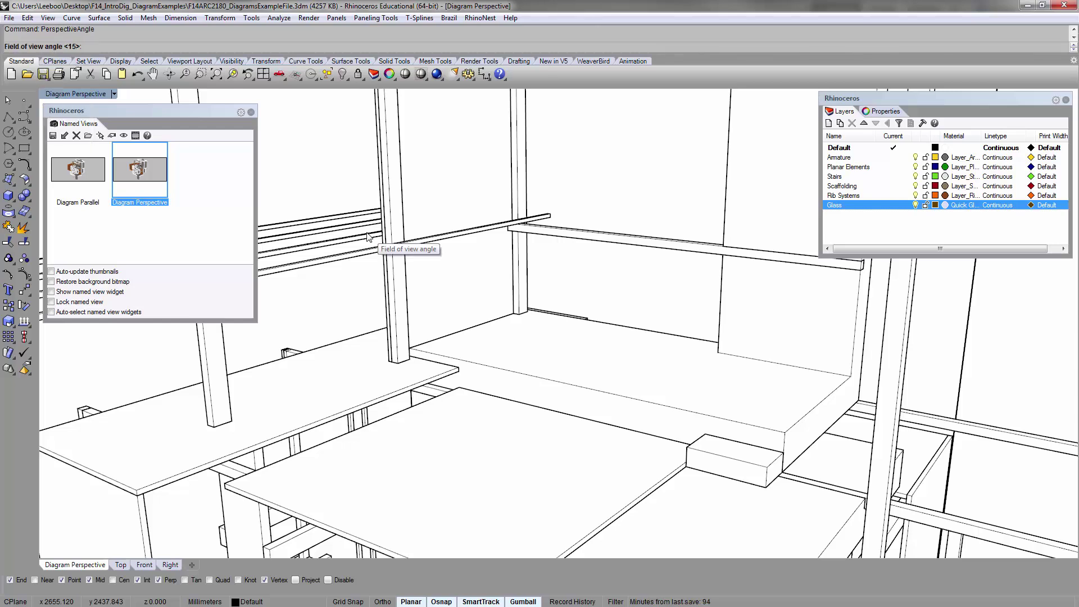
{"action": "type", "text": "30"}
{"action": "key", "text": "Return"}
{"action": "right_click_drag", "start_coordinate": [680, 229], "coordinate": [633, 313]}
{"action": "scroll", "coordinate": [467, 314], "scroll_direction": "up", "scroll_amount": 4}
{"action": "scroll", "coordinate": [635, 318], "scroll_direction": "up", "scroll_amount": 5}
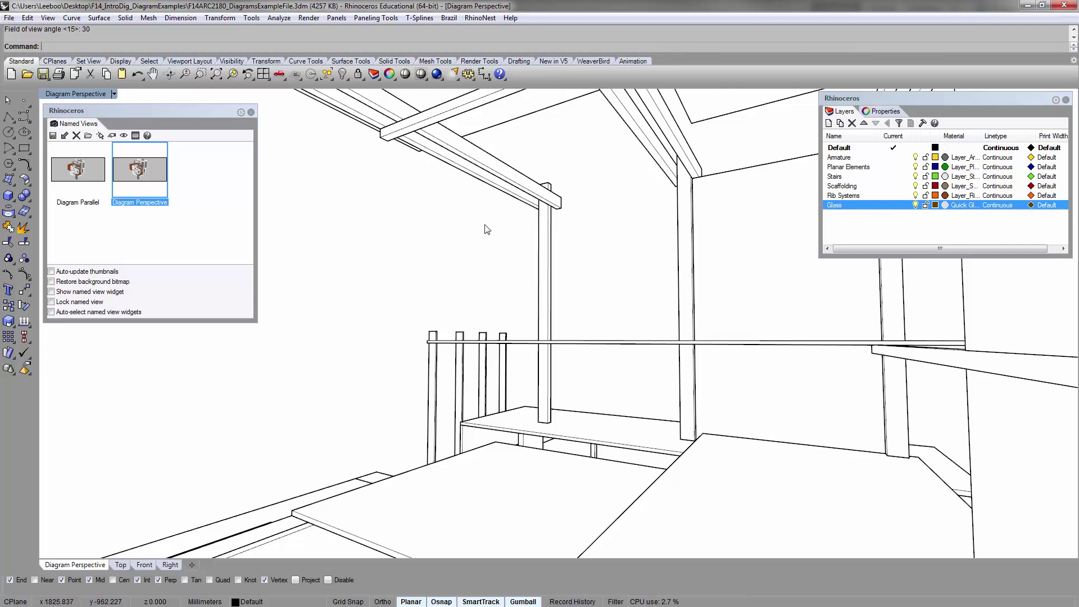
{"action": "scroll", "coordinate": [489, 231], "scroll_direction": "down", "scroll_amount": 10}
{"action": "scroll", "coordinate": [486, 203], "scroll_direction": "down", "scroll_amount": 10}
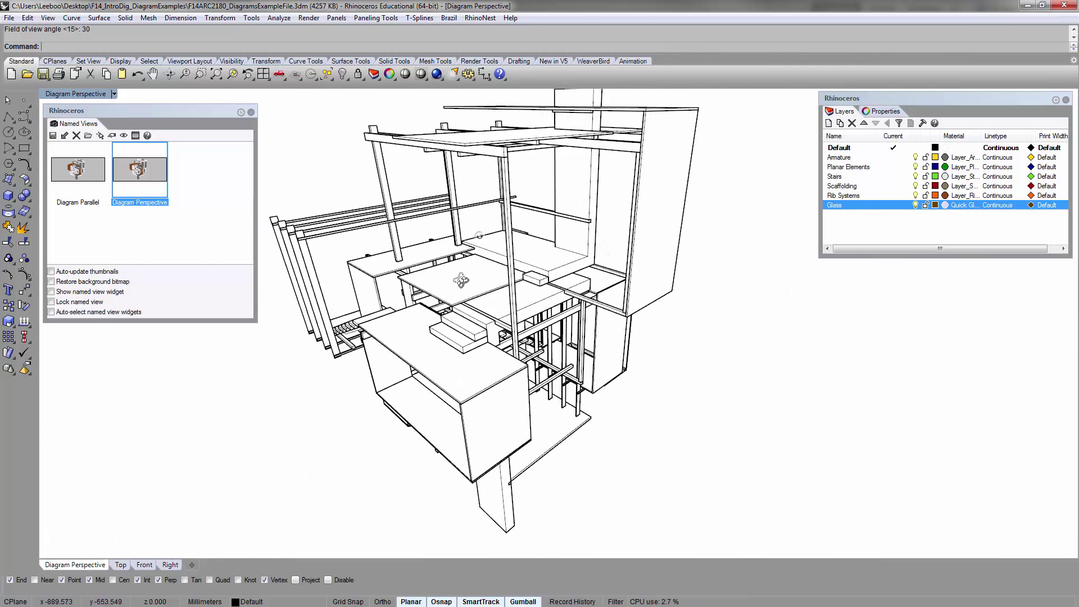
{"action": "right_click_drag", "start_coordinate": [627, 225], "coordinate": [559, 315]}
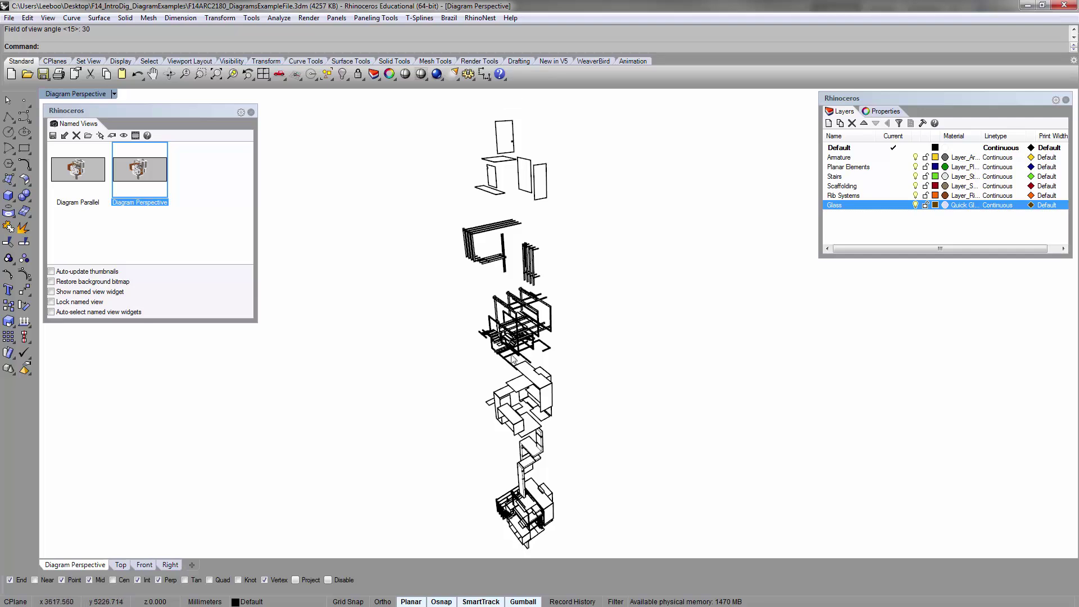
- Try to adjust the perspective spacing by raising the Glass copy, the Rib Systems copy and the group of copies directly above the house
{"action": "left_click", "coordinate": [518, 179]}
{"action": "left_click_drag", "start_coordinate": [505, 142], "coordinate": [504, 125]}
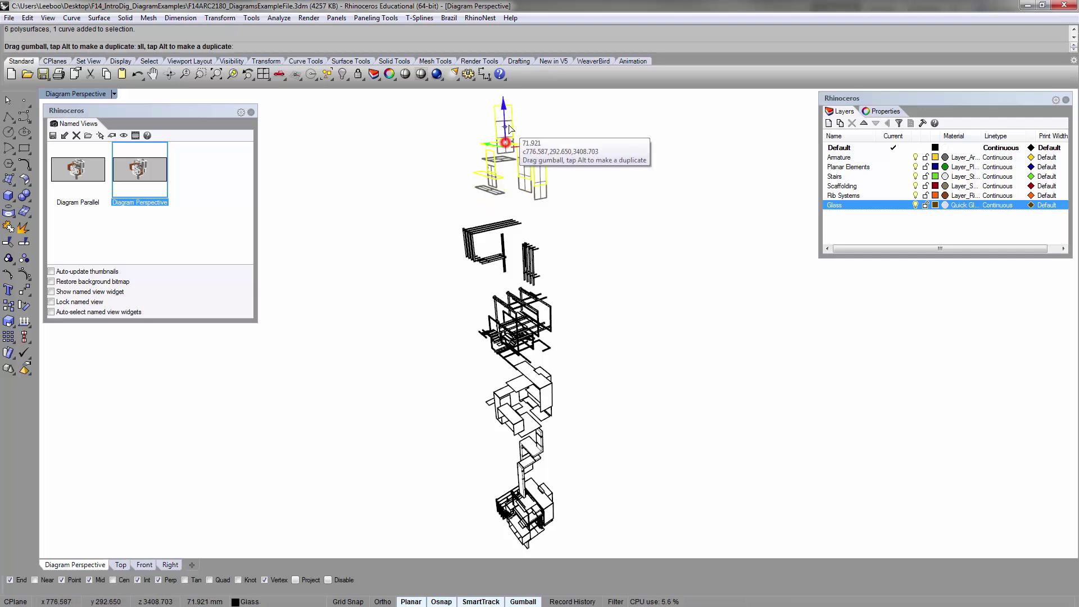
{"action": "left_click", "coordinate": [506, 223]}
{"action": "left_click_drag", "start_coordinate": [503, 218], "coordinate": [501, 197]}
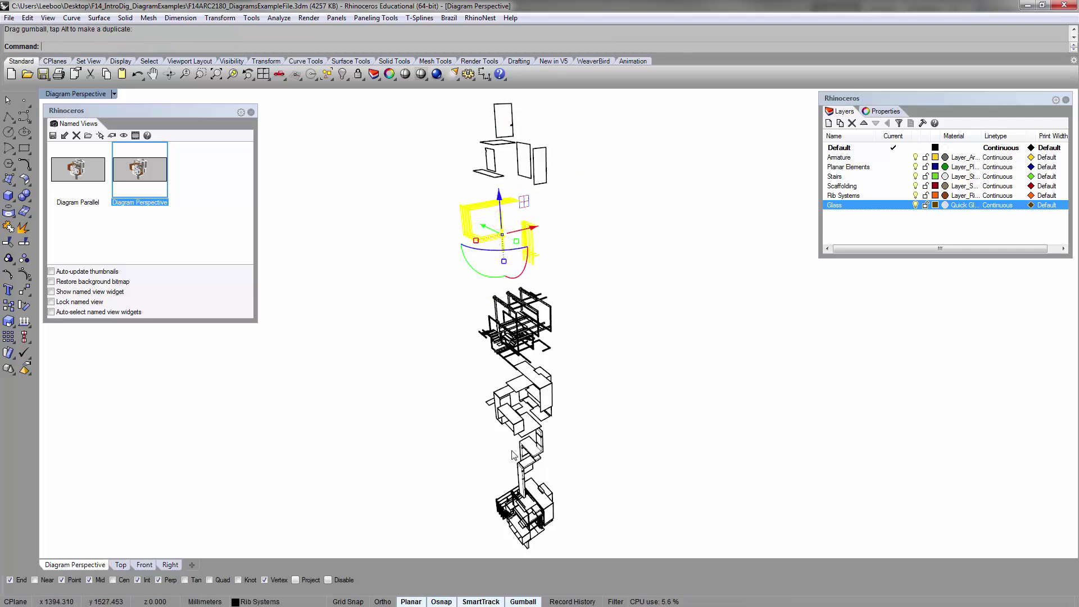
{"action": "mouse_move", "coordinate": [570, 441]}
{"action": "left_mouse_down"}
{"action": "mouse_move", "coordinate": [527, 320]}
{"action": "mouse_move", "coordinate": [570, 437]}
{"action": "left_mouse_up"}
{"action": "left_click_drag", "start_coordinate": [524, 378], "coordinate": [515, 343]}
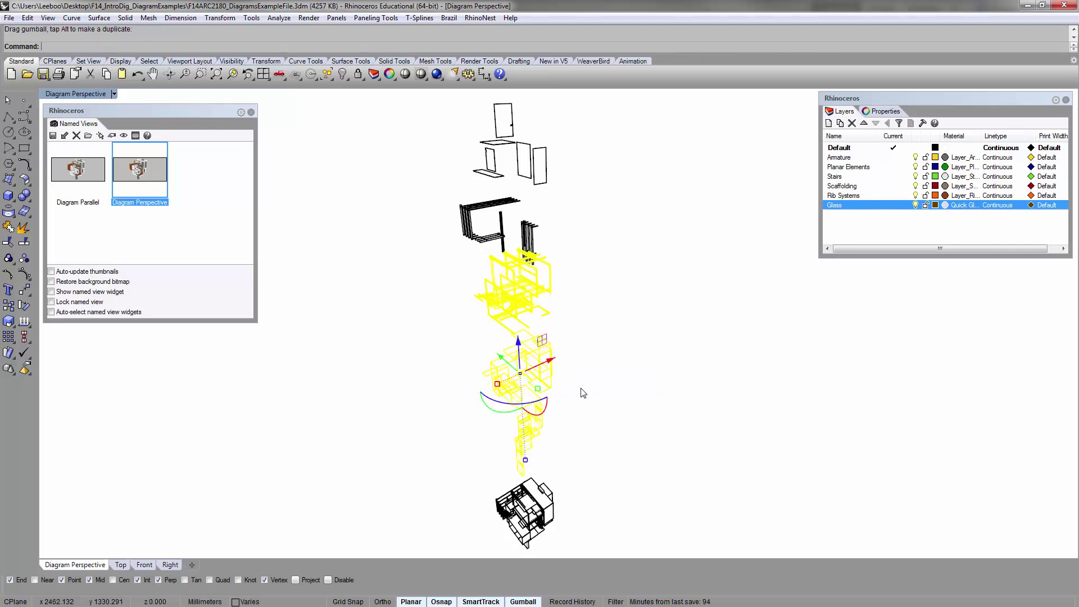
{"action": "left_click", "coordinate": [653, 355]}
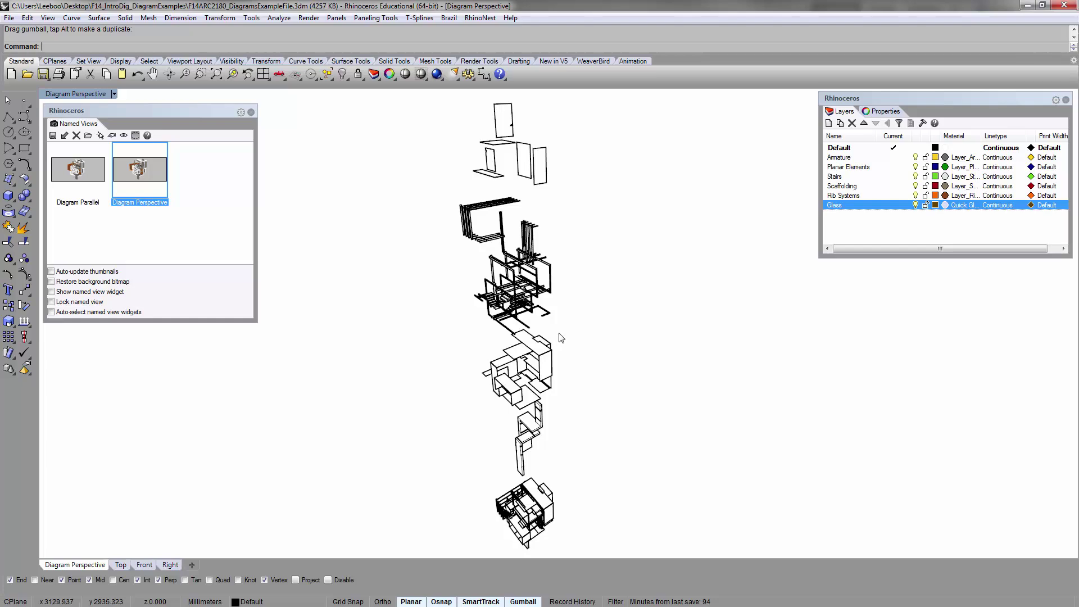
- Undo the moves of the stacked copies and look over the stack in perspective
{"action": "key", "text": "ctrl+z"}
{"action": "key", "text": "ctrl+z"}
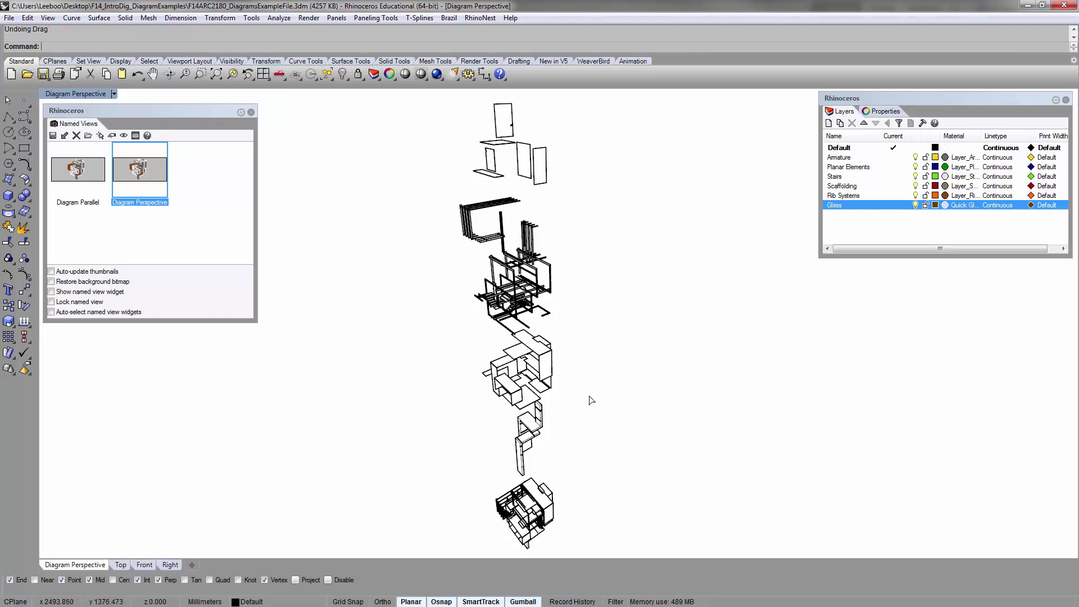
{"action": "left_click", "coordinate": [418, 276]}
{"action": "right_click_drag", "start_coordinate": [373, 374], "coordinate": [479, 293]}
{"action": "scroll", "coordinate": [380, 307], "scroll_direction": "down", "scroll_amount": 1}
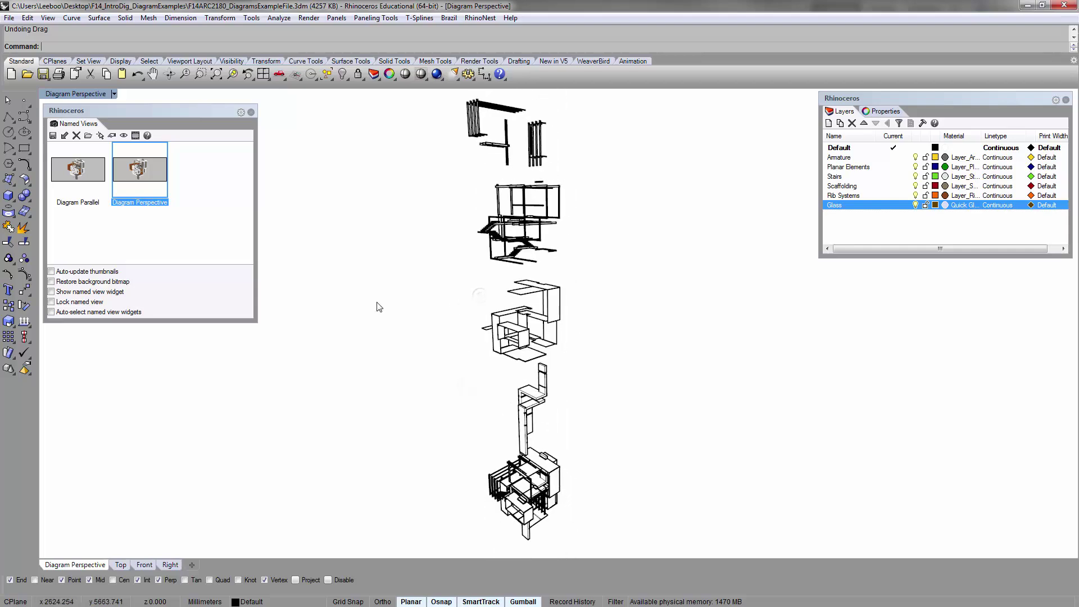
- Restore the Diagram Parallel named view and frame the exploded stack in it
{"action": "double_click", "coordinate": [67, 171]}
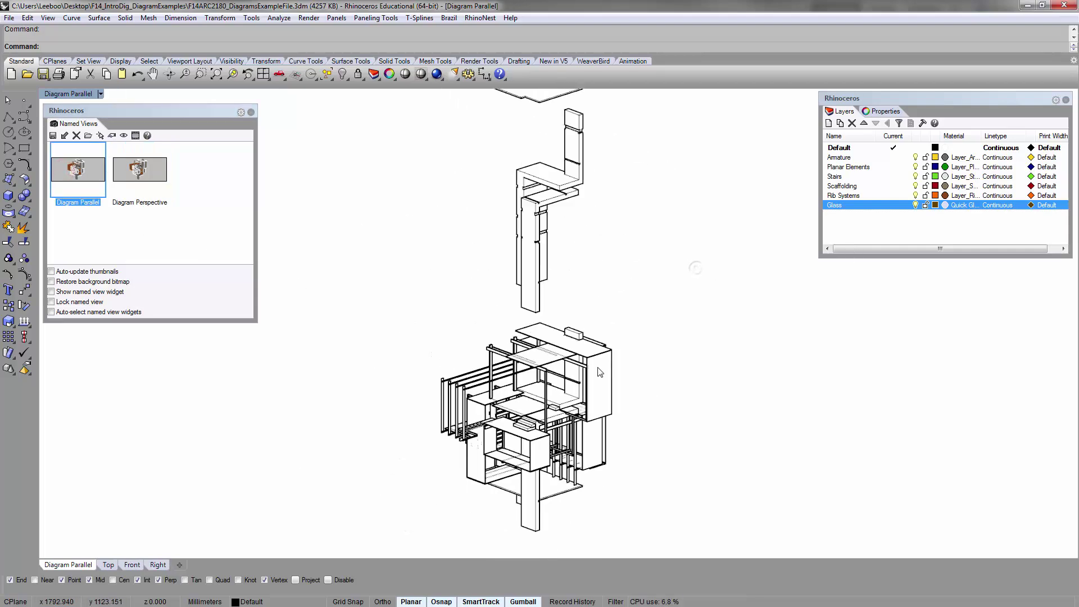
{"action": "right_click_drag", "start_coordinate": [605, 377], "coordinate": [528, 335]}
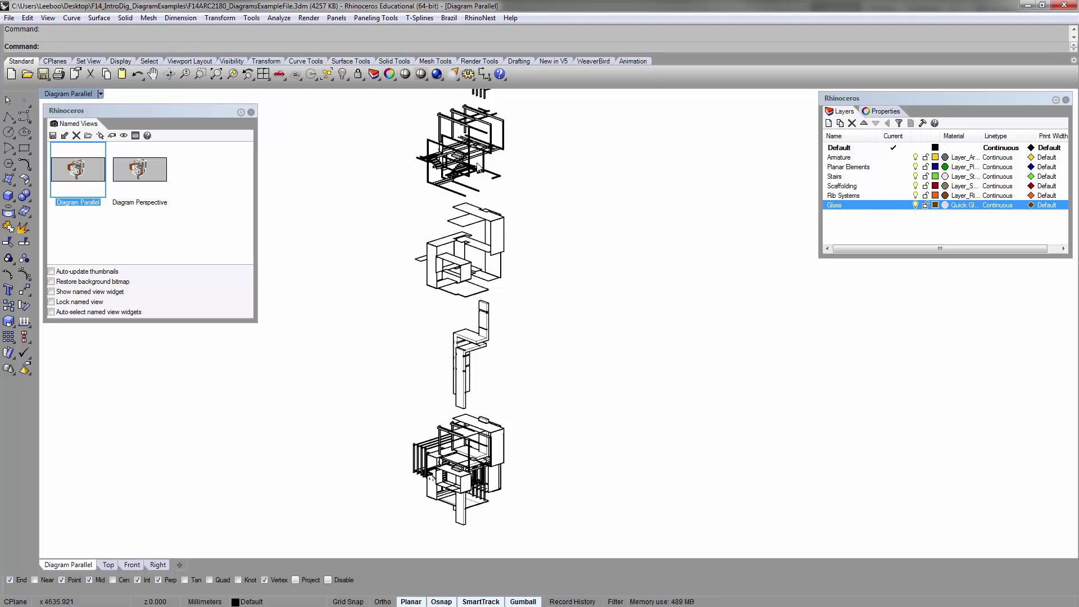
{"action": "right_click_drag", "start_coordinate": [479, 166], "coordinate": [519, 371]}
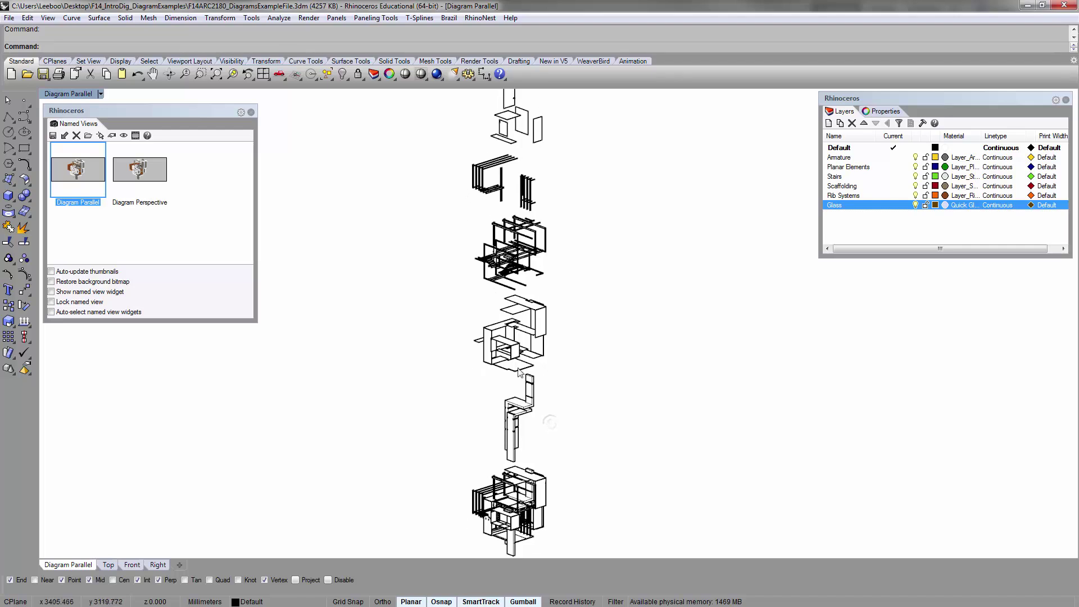
{"action": "left_click", "coordinate": [526, 125]}
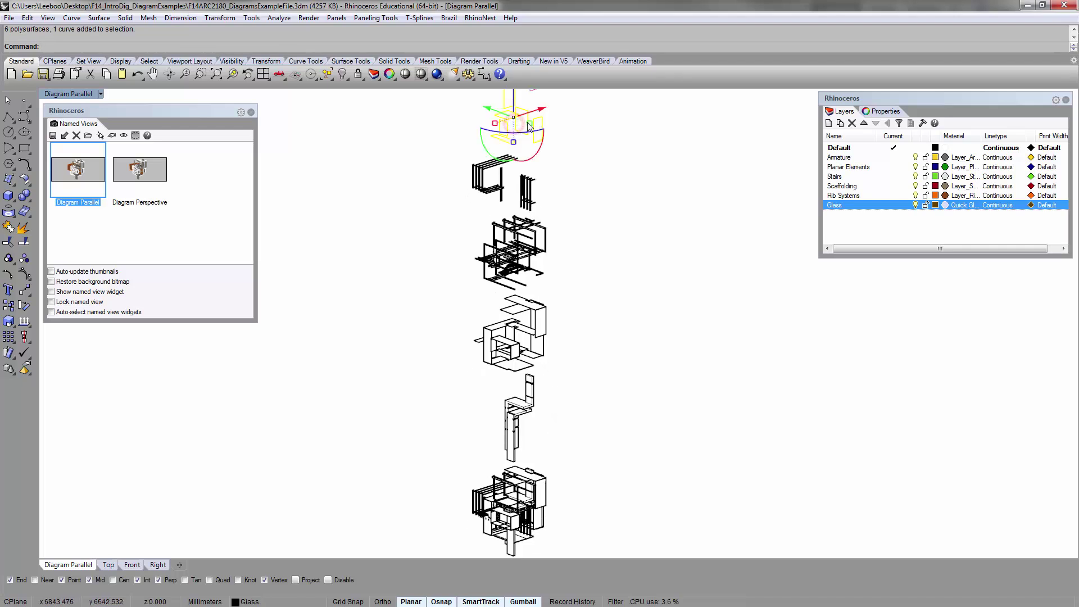
{"action": "left_click", "coordinate": [590, 176]}
- Zoom in on the Rib Systems copy and check by selecting it that its pieces are grouped
{"action": "right_click_drag", "start_coordinate": [571, 187], "coordinate": [493, 327]}
{"action": "left_click", "coordinate": [515, 341]}
{"action": "type", "text": "zs"}
{"action": "key", "text": "Return"}
{"action": "scroll", "coordinate": [536, 337], "scroll_direction": "down", "scroll_amount": 4}
{"action": "left_click", "coordinate": [448, 438]}
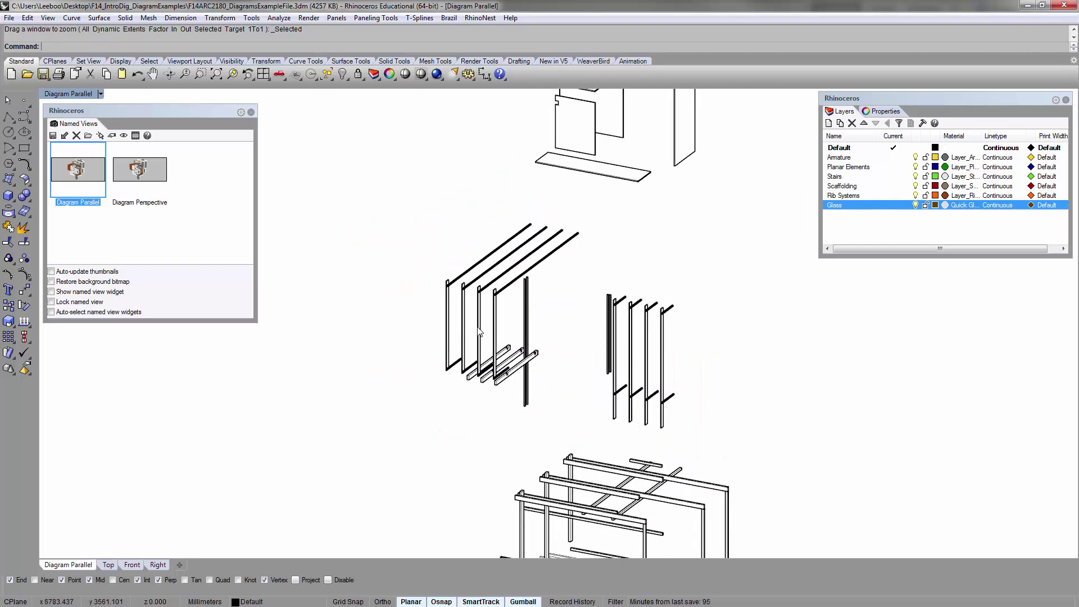
{"action": "left_click", "coordinate": [494, 317]}
{"action": "left_click", "coordinate": [710, 344]}
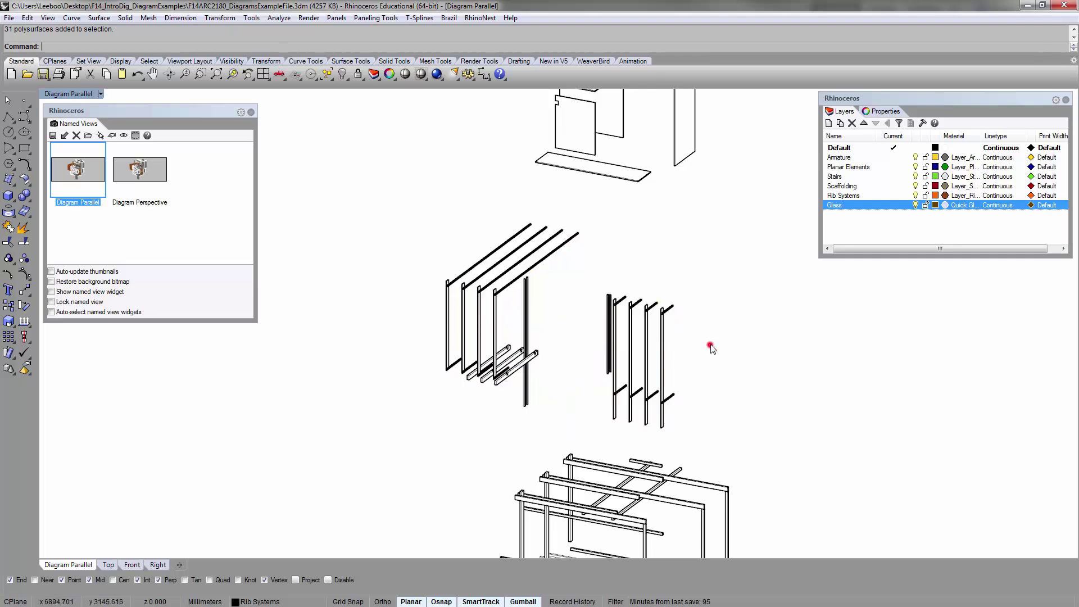
{"action": "left_click", "coordinate": [660, 352]}
{"action": "right_click_drag", "start_coordinate": [774, 330], "coordinate": [688, 329]}
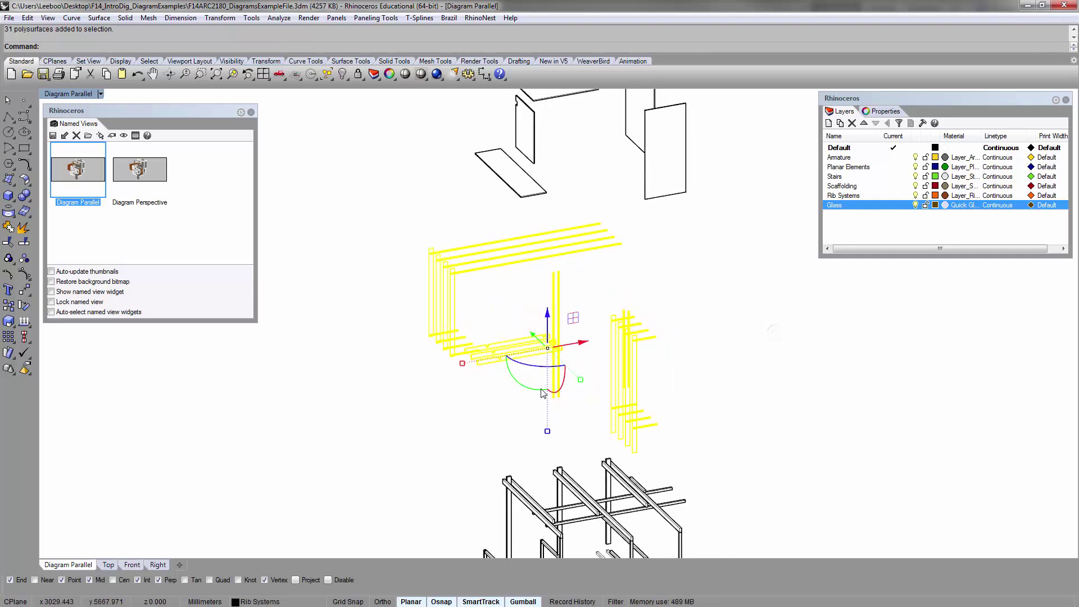
{"action": "left_click", "coordinate": [746, 374]}
{"action": "left_click", "coordinate": [622, 363]}
{"action": "left_click", "coordinate": [752, 342]}
- Frame the complete exploded stack from the house up to the Glass copy in the parallel view
{"action": "scroll", "coordinate": [606, 370], "scroll_direction": "down", "scroll_amount": 8}
{"action": "right_click_drag", "start_coordinate": [729, 446], "coordinate": [651, 320], "text": "shift"}
{"action": "scroll", "coordinate": [652, 338], "scroll_direction": "down", "scroll_amount": 6}
{"action": "right_click_drag", "start_coordinate": [651, 388], "coordinate": [564, 292], "text": "shift"}
{"action": "right_click_drag", "start_coordinate": [556, 402], "coordinate": [553, 423], "text": "shift"}
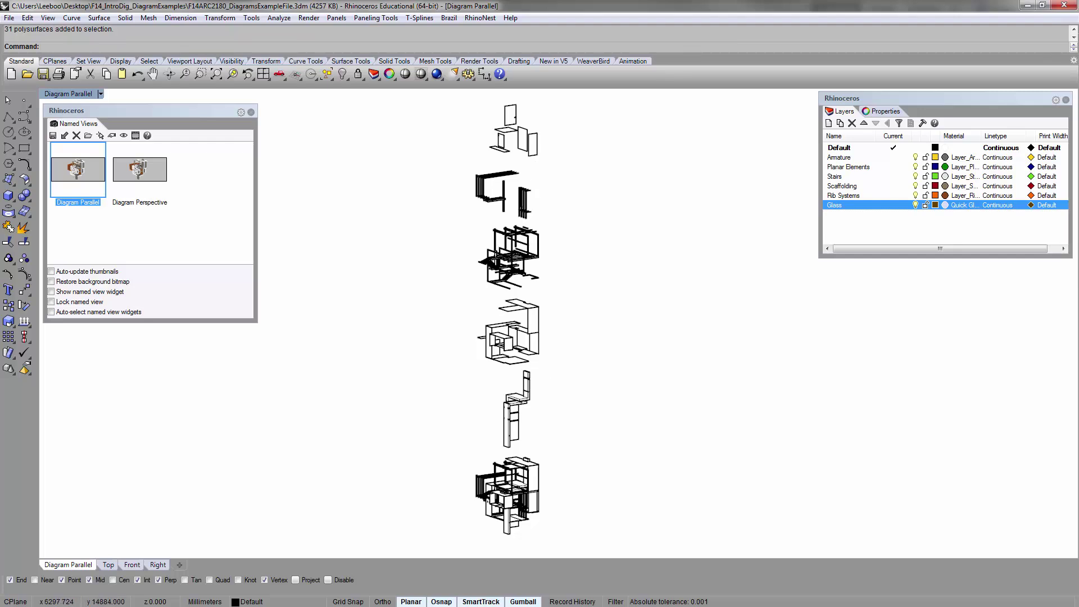
{"action": "key", "text": "alt+Tab"}
{"action": "left_click", "coordinate": [643, 2]}
{"action": "right_click_drag", "start_coordinate": [580, 235], "coordinate": [561, 214], "text": "shift"}
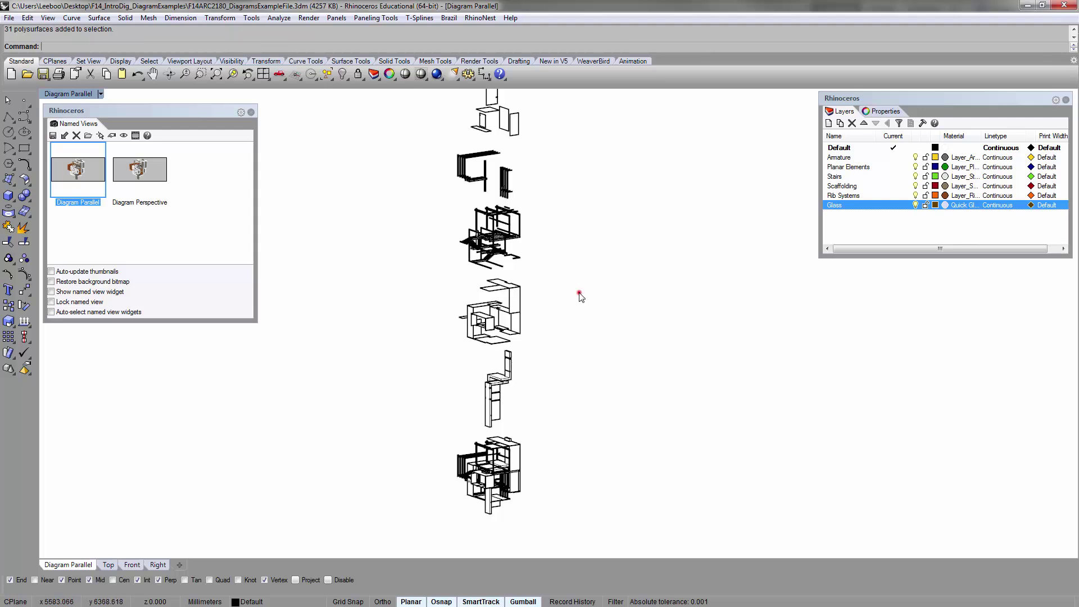
- Create a new layer named Dotted and set its color to Red
{"action": "left_click", "coordinate": [858, 229]}
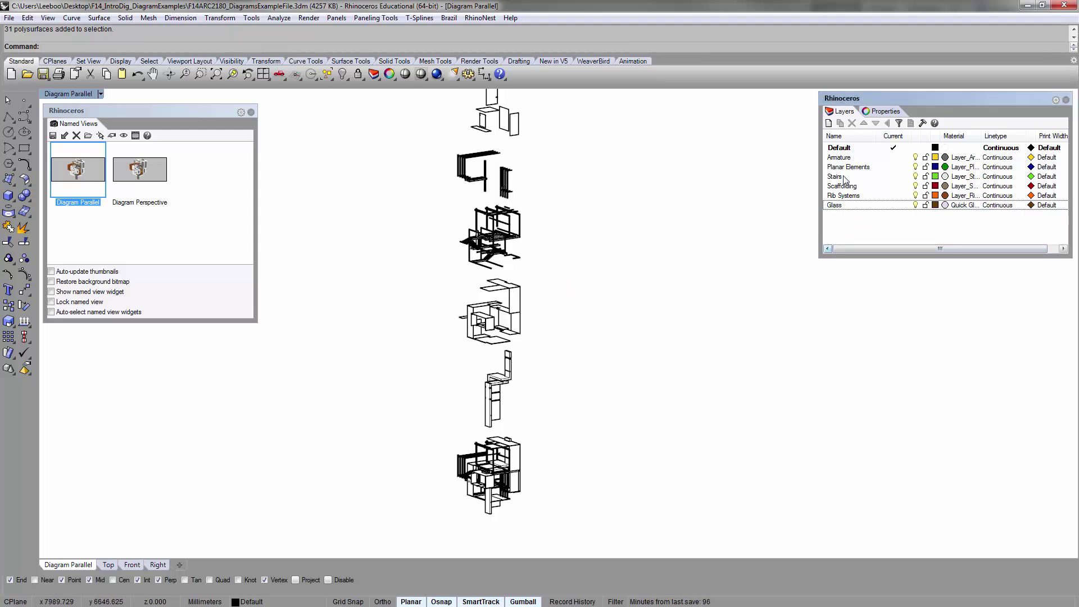
{"action": "left_click", "coordinate": [828, 123]}
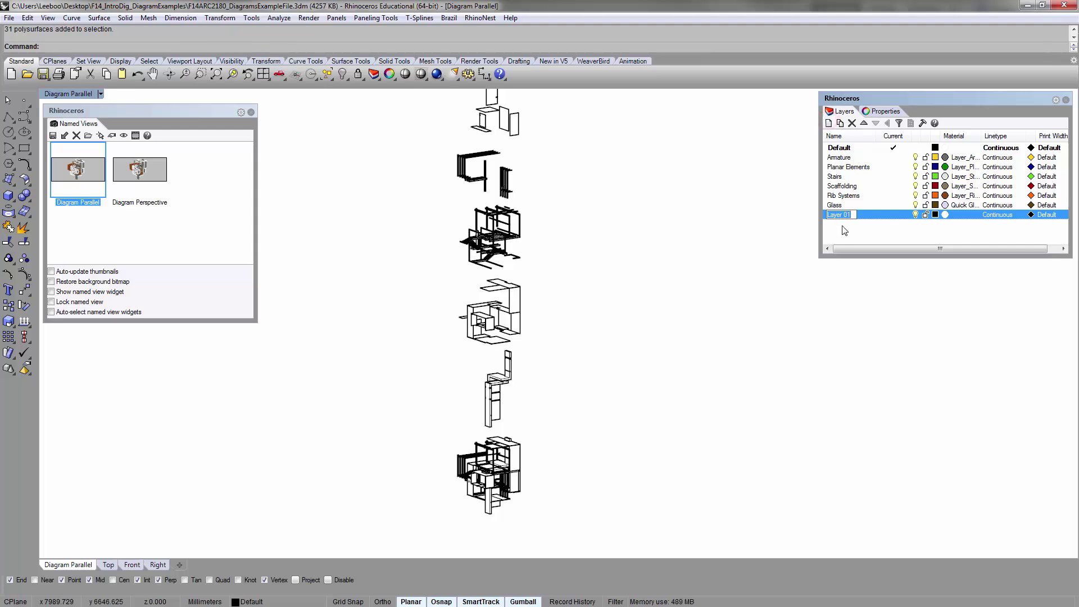
{"action": "type", "text": "Dotted"}
{"action": "key", "text": "Return"}
{"action": "left_click", "coordinate": [934, 215]}
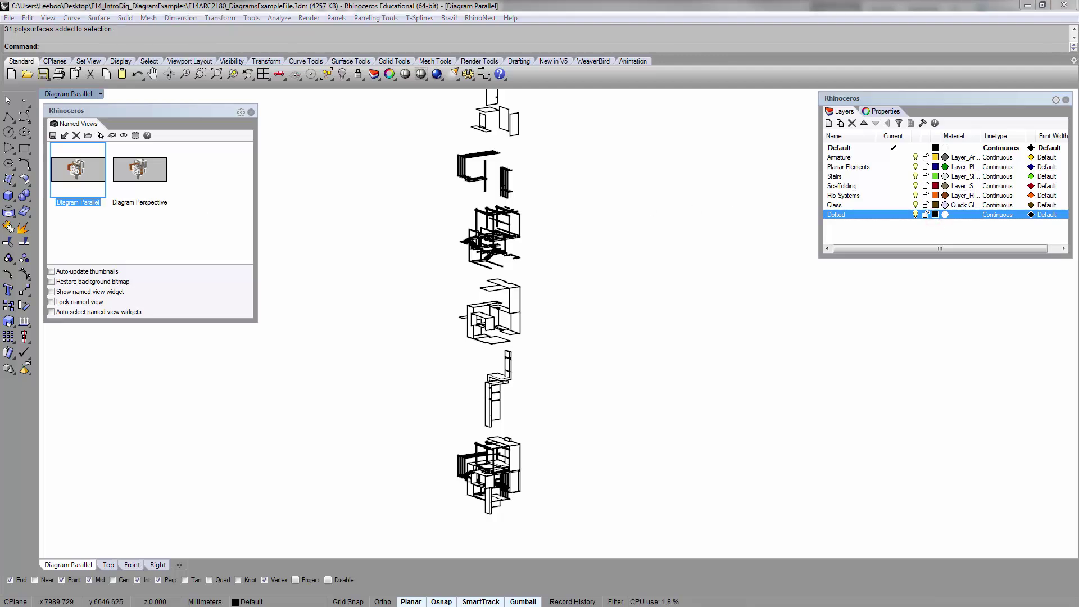
{"action": "left_click", "coordinate": [557, 237]}
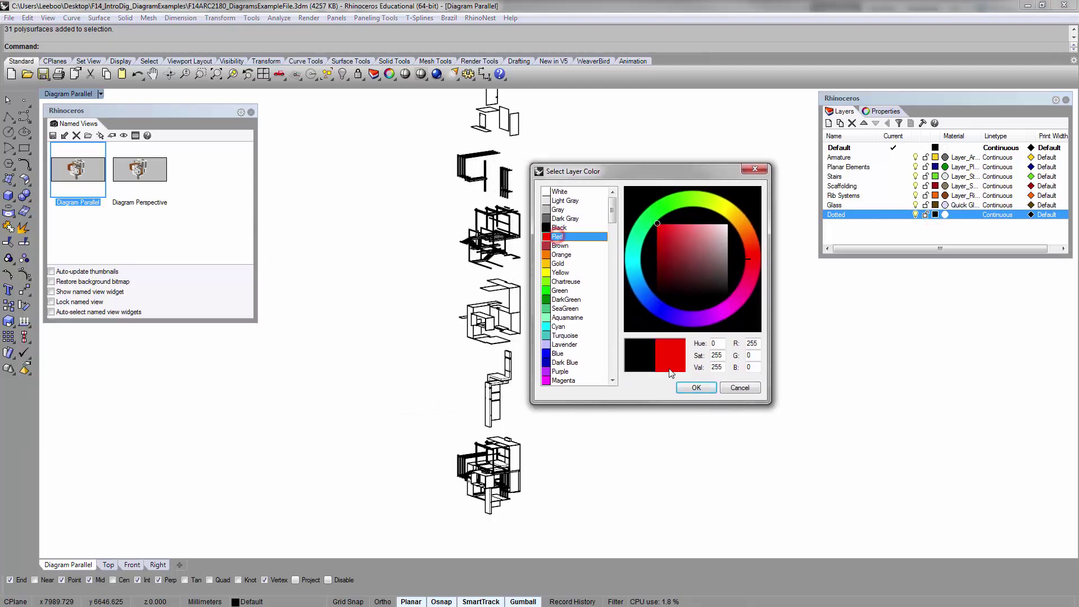
{"action": "left_click", "coordinate": [695, 387]}
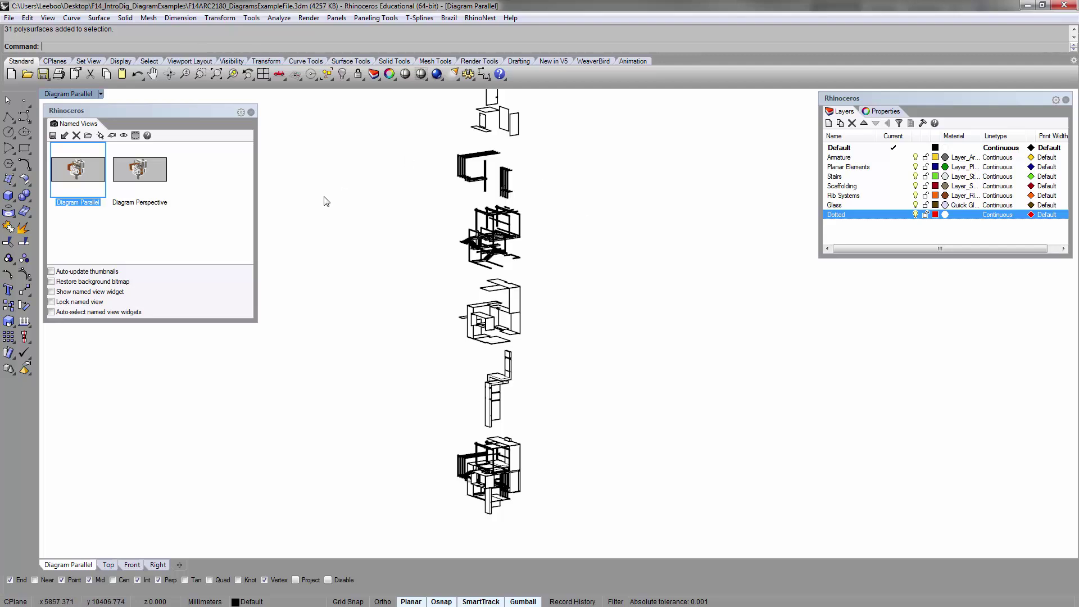
- Set the viewport's display mode to Shaded and zoom to the selected house parts and Armature copy
{"action": "left_click", "coordinate": [82, 94]}
{"action": "left_click", "coordinate": [91, 135]}
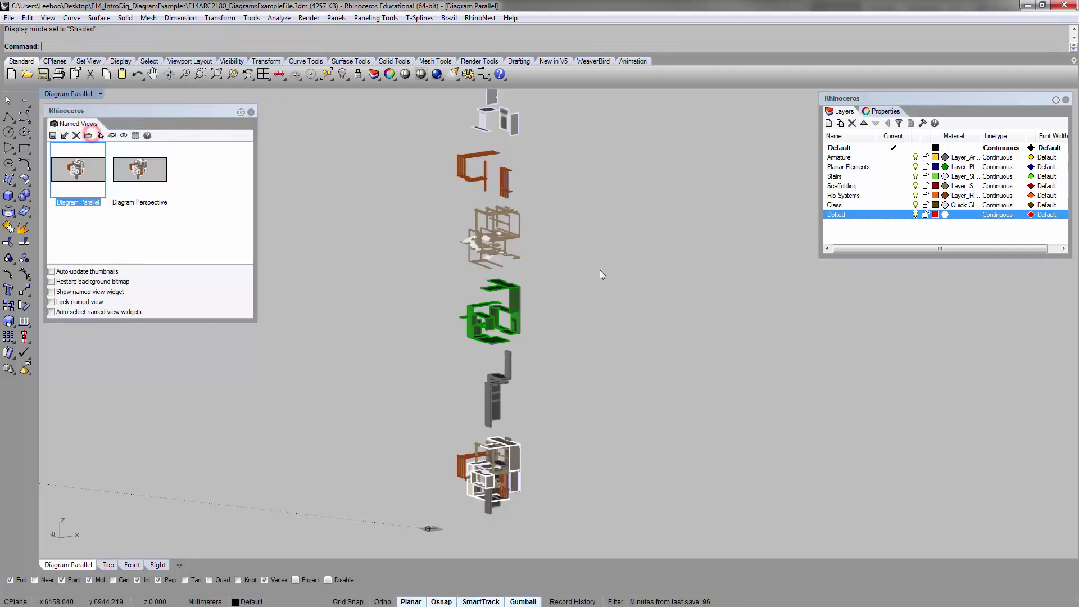
{"action": "mouse_move", "coordinate": [600, 269]}
{"action": "right_mouse_down"}
{"action": "mouse_move", "coordinate": [571, 352]}
{"action": "mouse_move", "coordinate": [587, 325]}
{"action": "right_mouse_up"}
{"action": "scroll", "coordinate": [564, 316], "scroll_direction": "down", "scroll_amount": 6}
{"action": "left_click_drag", "start_coordinate": [568, 432], "coordinate": [510, 399]}
{"action": "type", "text": "zs"}
{"action": "key", "text": "space"}
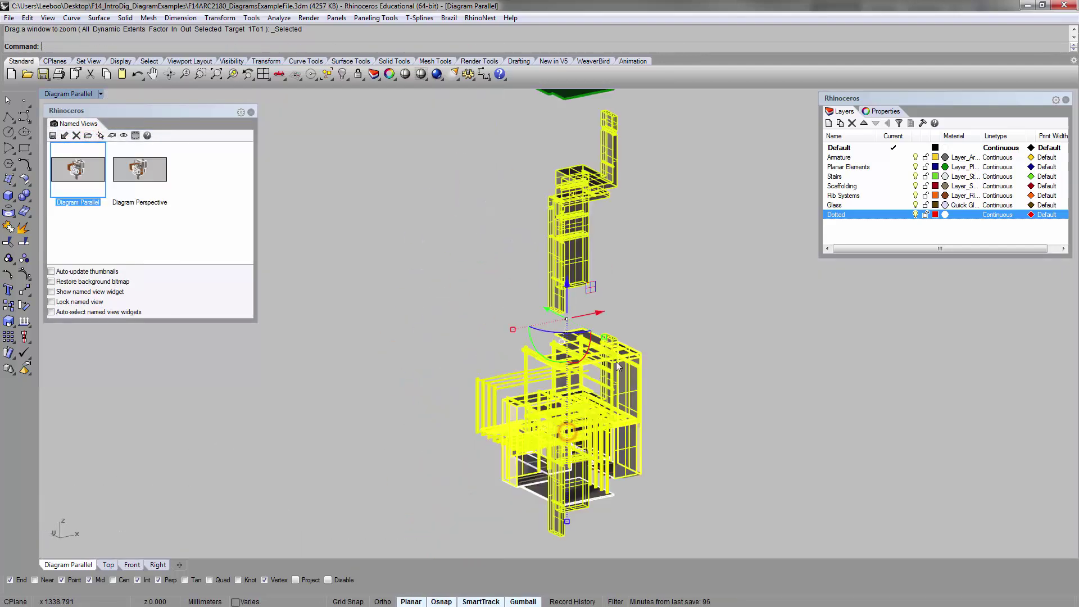
- Clear the selection and examine how the Armature, Planar Elements, Scaffolding and Rib Systems copies align above the house
{"action": "left_click", "coordinate": [775, 309]}
{"action": "mouse_move", "coordinate": [659, 317]}
{"action": "right_mouse_down"}
{"action": "mouse_move", "coordinate": [614, 313]}
{"action": "mouse_move", "coordinate": [659, 326]}
{"action": "right_mouse_up"}
{"action": "scroll", "coordinate": [659, 326], "scroll_direction": "up", "scroll_amount": 4}
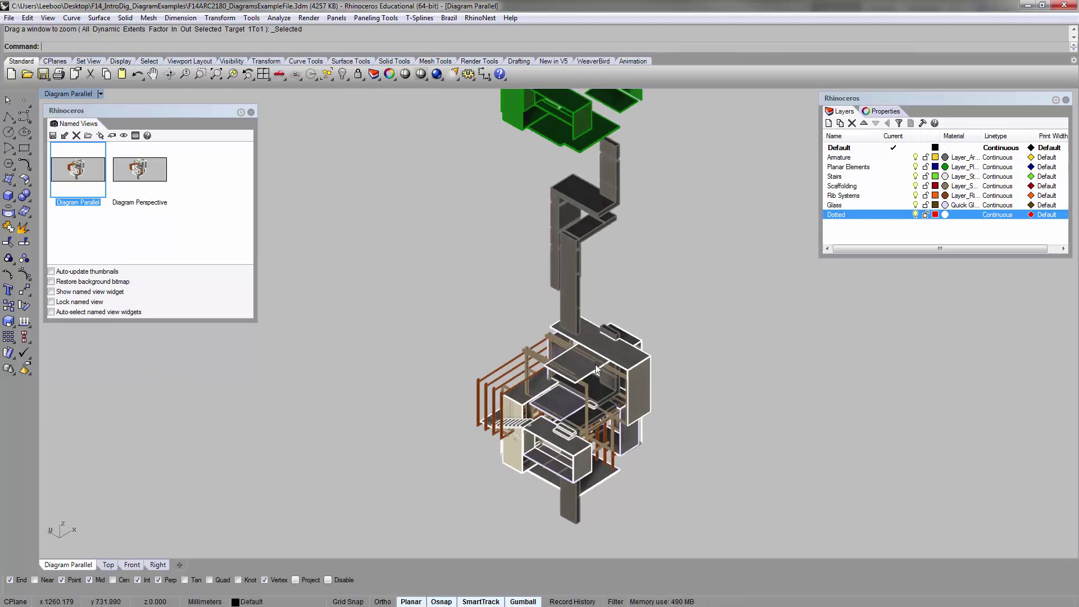
{"action": "scroll", "coordinate": [672, 322], "scroll_direction": "down", "scroll_amount": 3}
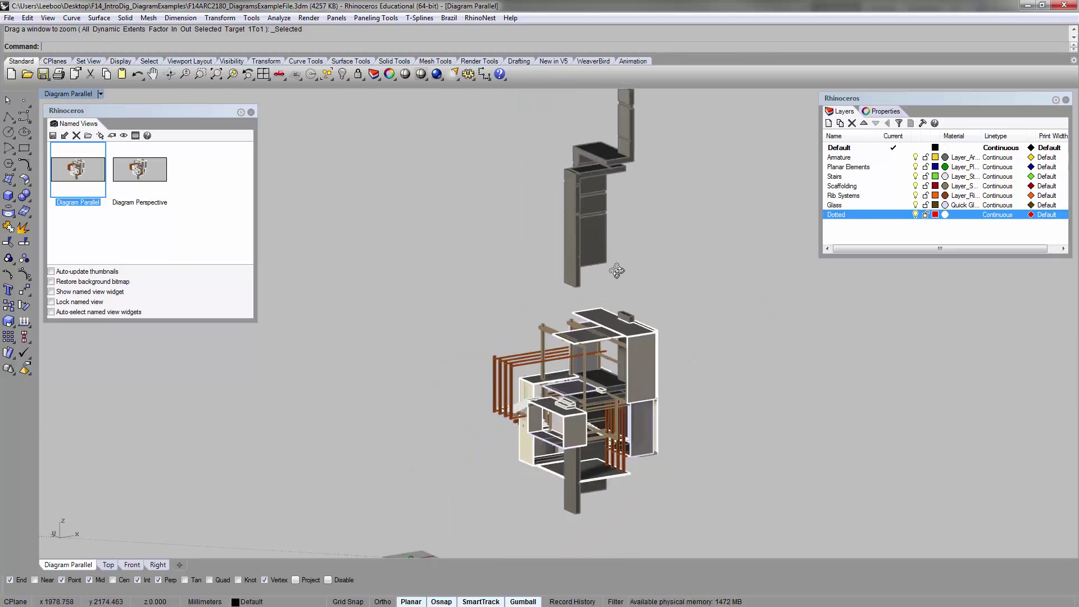
{"action": "mouse_move", "coordinate": [603, 301]}
{"action": "right_mouse_down"}
{"action": "mouse_move", "coordinate": [625, 271]}
{"action": "mouse_move", "coordinate": [664, 301]}
{"action": "right_mouse_up"}
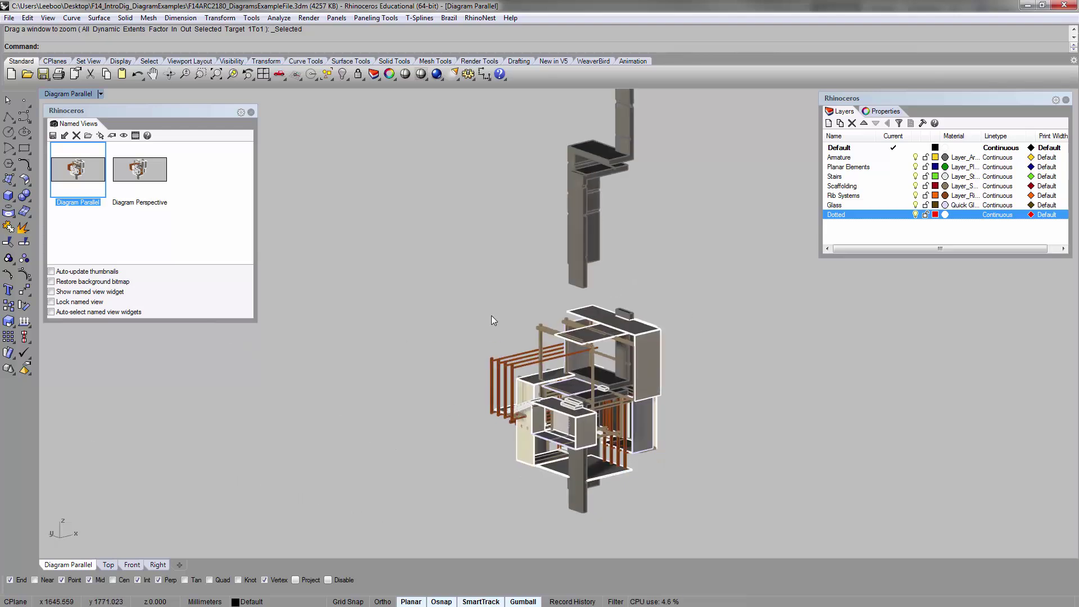
{"action": "right_click_drag", "start_coordinate": [681, 405], "coordinate": [695, 384]}
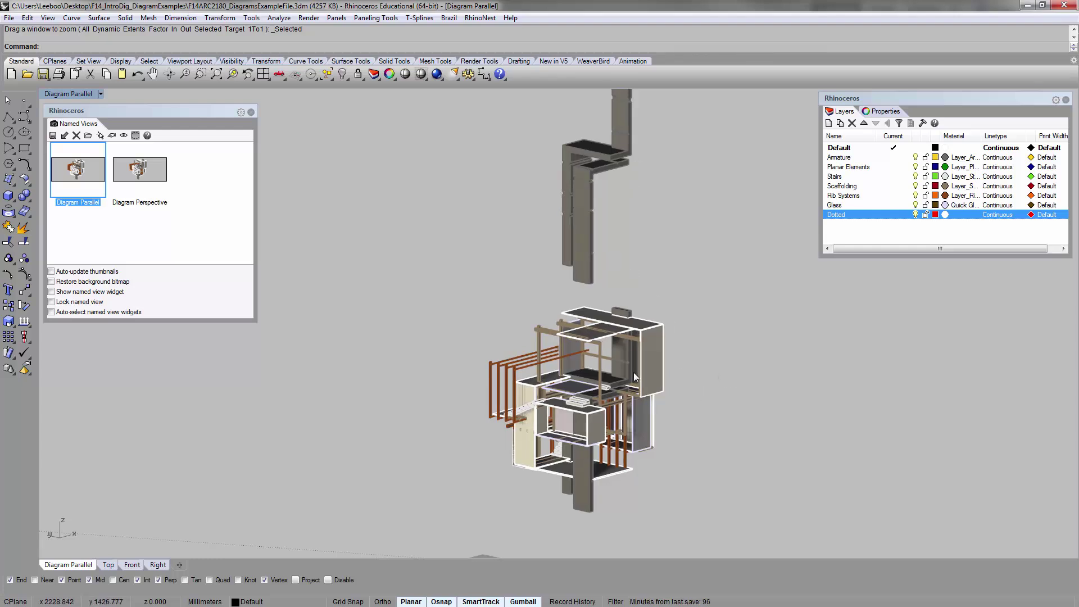
{"action": "mouse_move", "coordinate": [664, 310]}
{"action": "right_mouse_down"}
{"action": "mouse_move", "coordinate": [574, 306]}
{"action": "mouse_move", "coordinate": [586, 338]}
{"action": "right_mouse_up"}
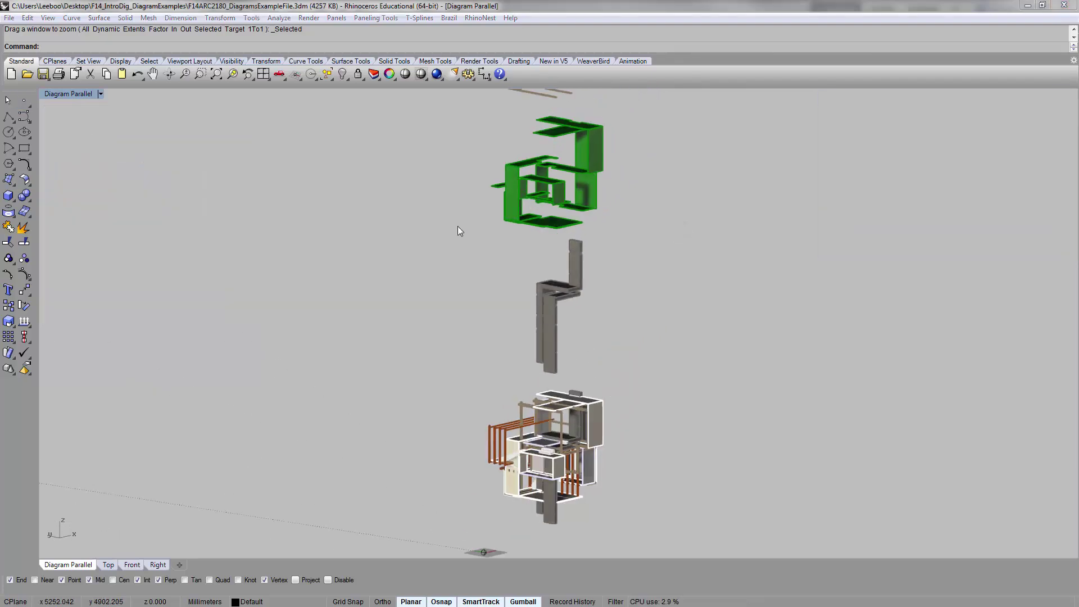
{"action": "left_click", "coordinate": [458, 226]}
{"action": "right_click_drag", "start_coordinate": [622, 248], "coordinate": [522, 262], "text": "shift"}
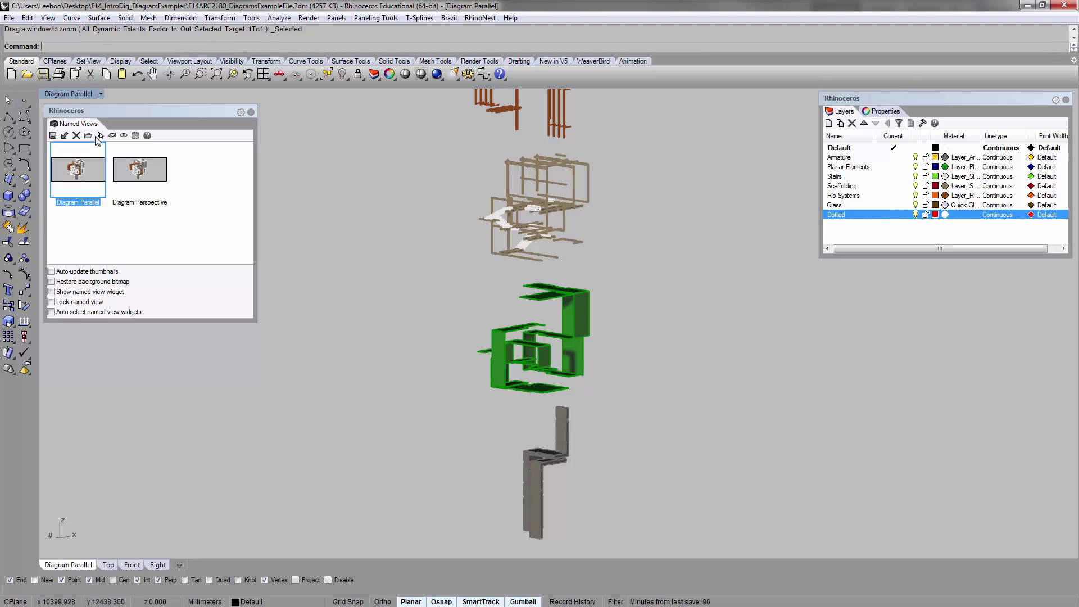
{"action": "type", "text": "l"}
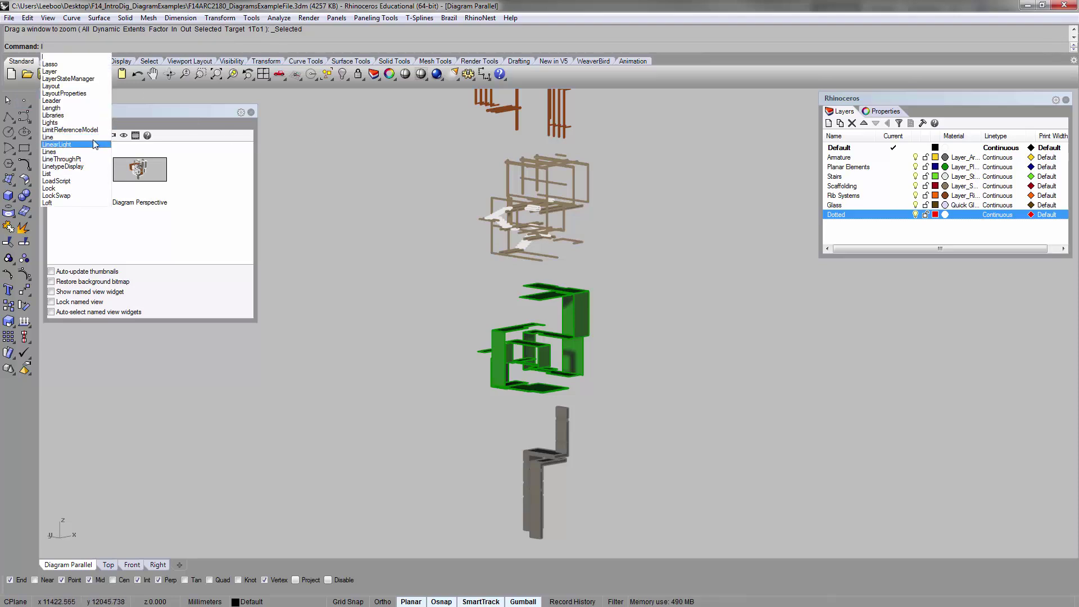
{"action": "left_click", "coordinate": [56, 138]}
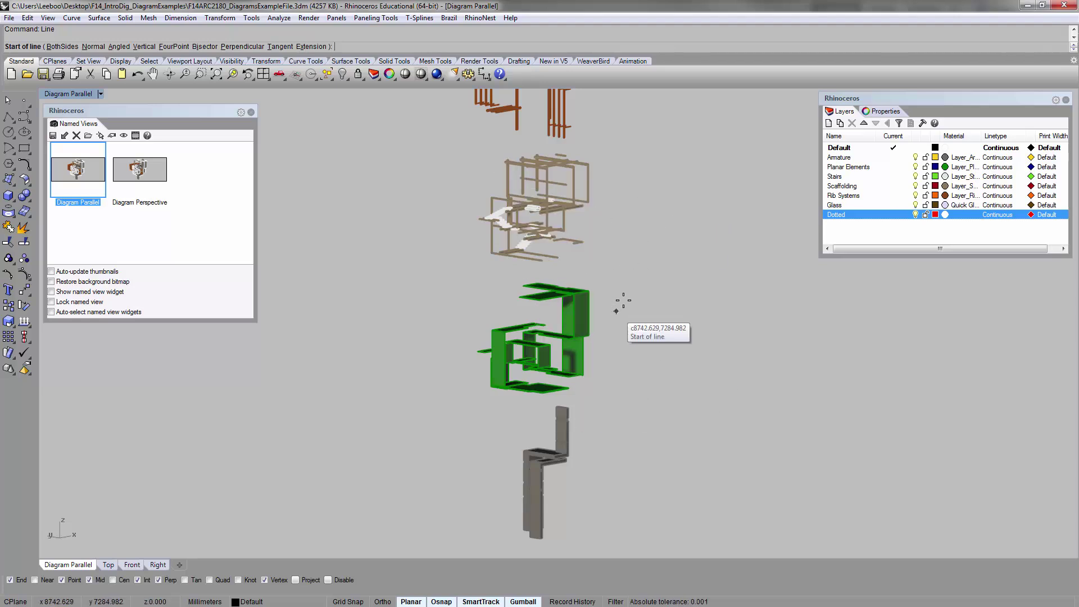
{"action": "key", "text": "Escape"}
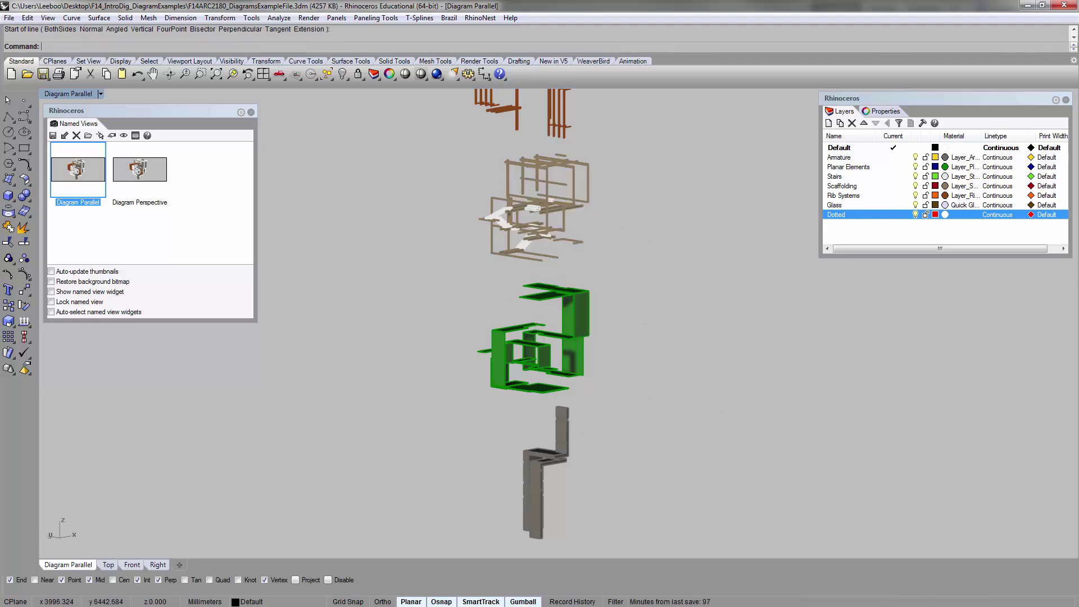
- Switch to Adobe Acrobat to examine the connecting lines in the reference exploded diagram, and return to the Rhino model
{"action": "key", "text": "alt+Tab"}
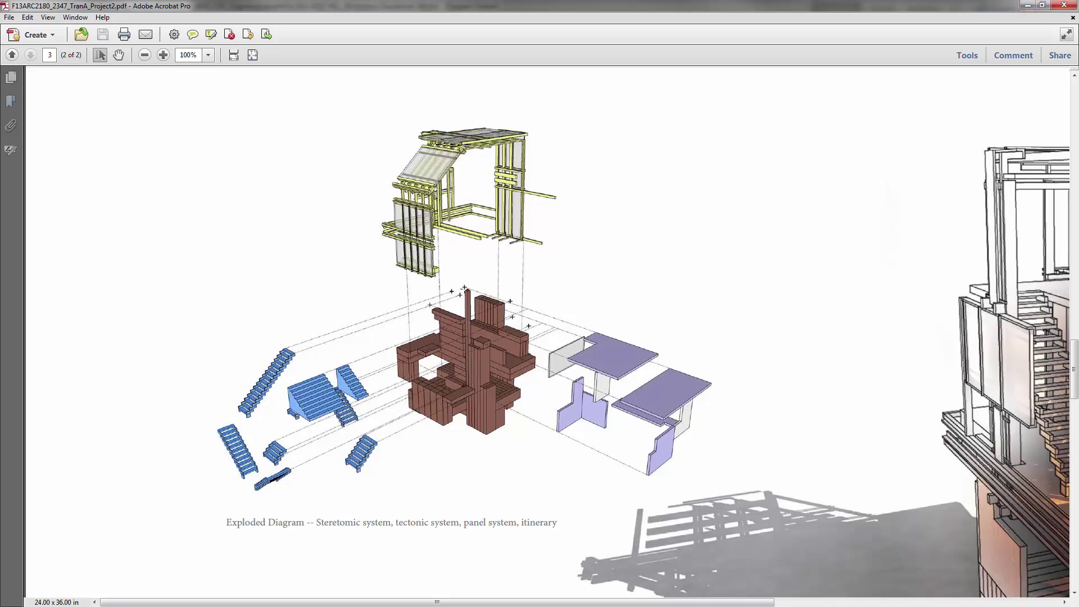
{"action": "left_click", "coordinate": [1028, 5]}
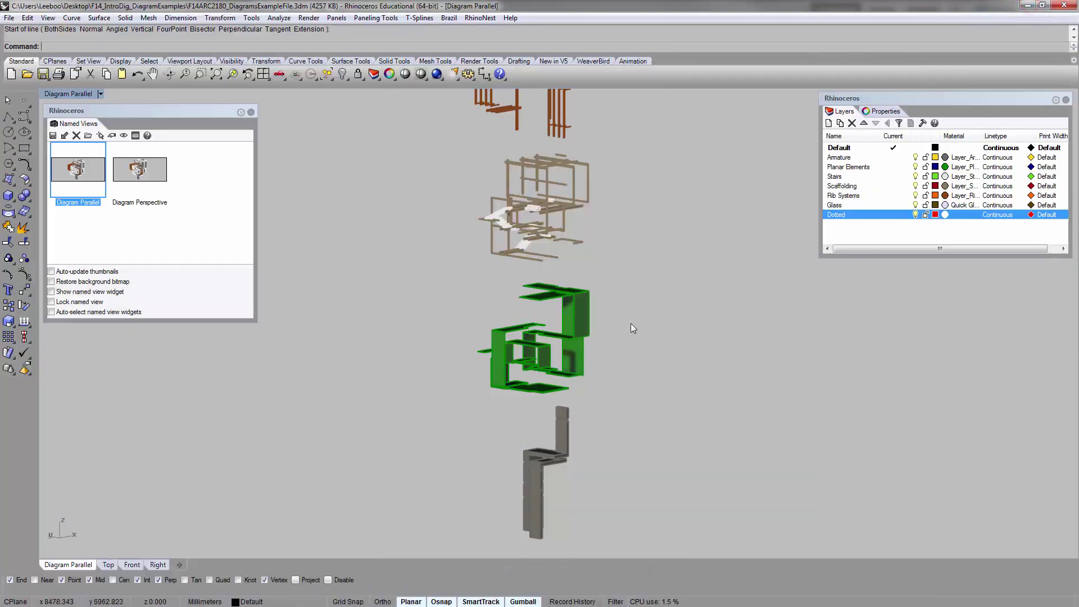
- Make Dotted the current layer
{"action": "left_click", "coordinate": [892, 214]}
{"action": "left_click", "coordinate": [751, 272]}
{"action": "right_click_drag", "start_coordinate": [699, 276], "coordinate": [643, 252], "text": "shift"}
- Draw a vertical polyline from the Armature copy's outer lower corner down to the matching corner of the chimney on the house roof
{"action": "type", "text": "pl"}
{"action": "key", "text": "Return"}
{"action": "right_click_drag", "start_coordinate": [574, 366], "coordinate": [608, 288], "text": "shift"}
{"action": "scroll", "coordinate": [602, 393], "scroll_direction": "up", "scroll_amount": 4}
{"action": "right_click_drag", "start_coordinate": [611, 369], "coordinate": [588, 377]}
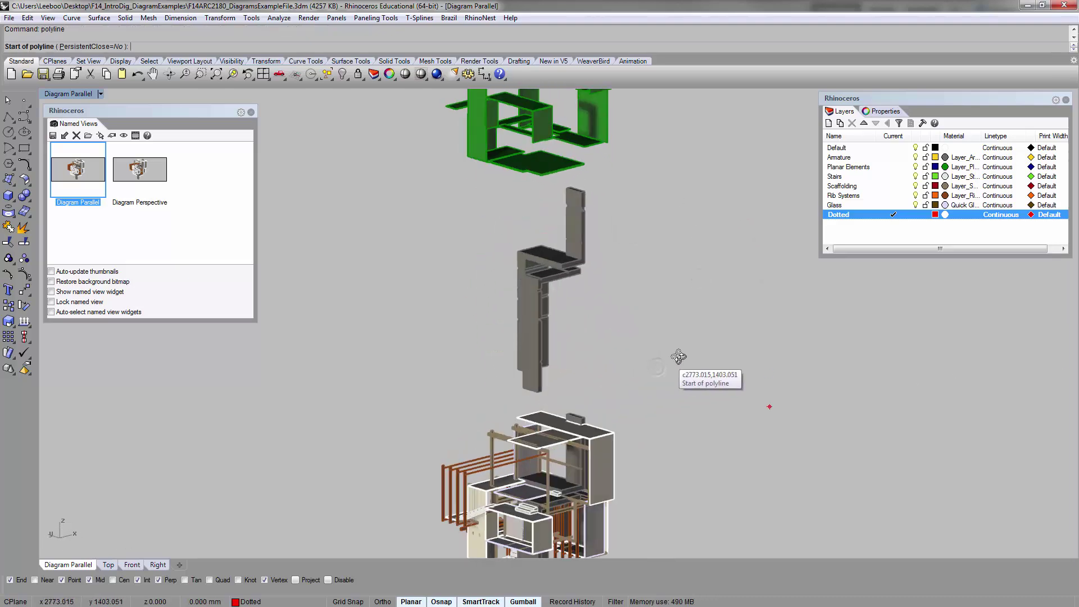
{"action": "scroll", "coordinate": [614, 337], "scroll_direction": "up", "scroll_amount": 5}
{"action": "scroll", "coordinate": [593, 244], "scroll_direction": "down", "scroll_amount": 2}
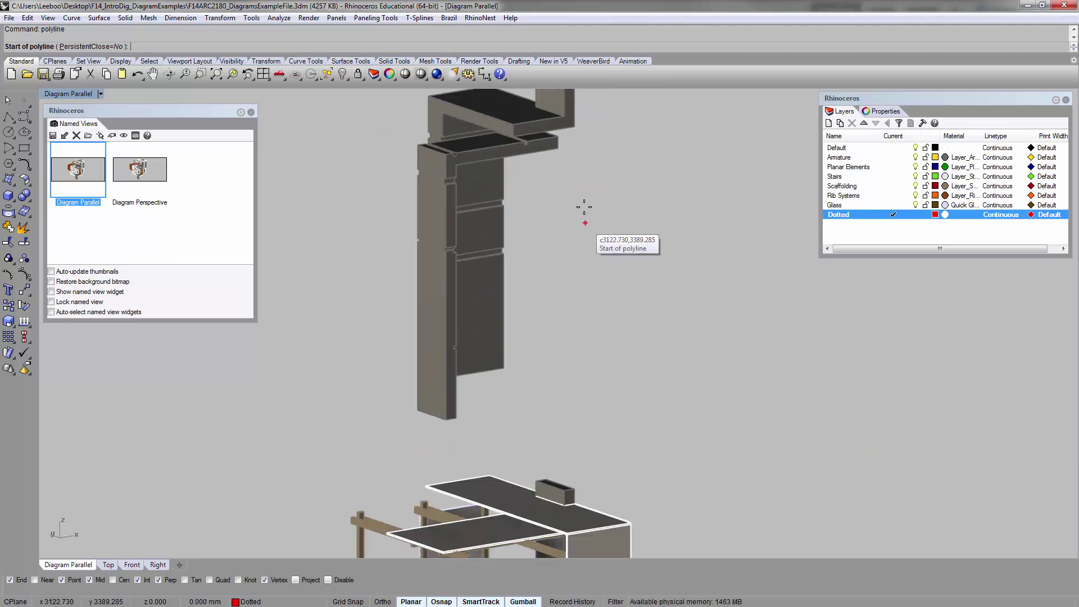
{"action": "left_click", "coordinate": [555, 340]}
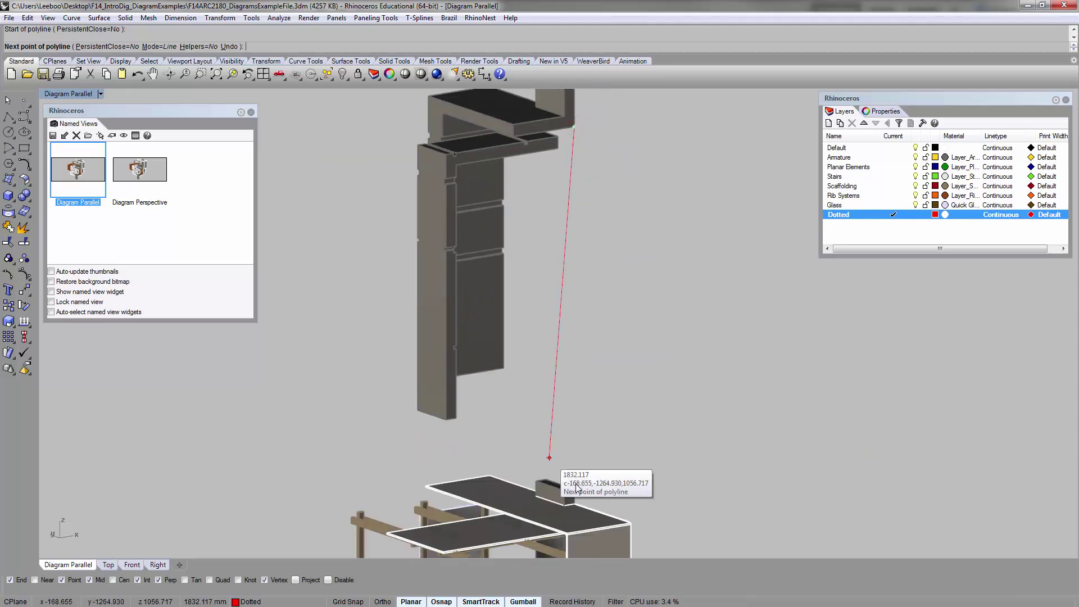
{"action": "left_click", "coordinate": [574, 486]}
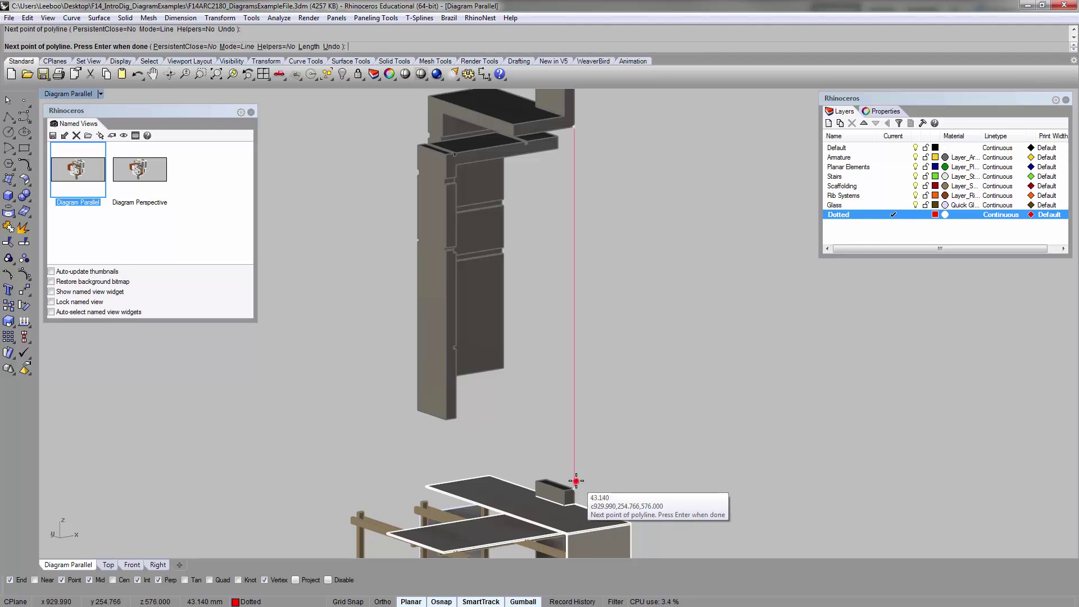
{"action": "key", "text": "Return"}
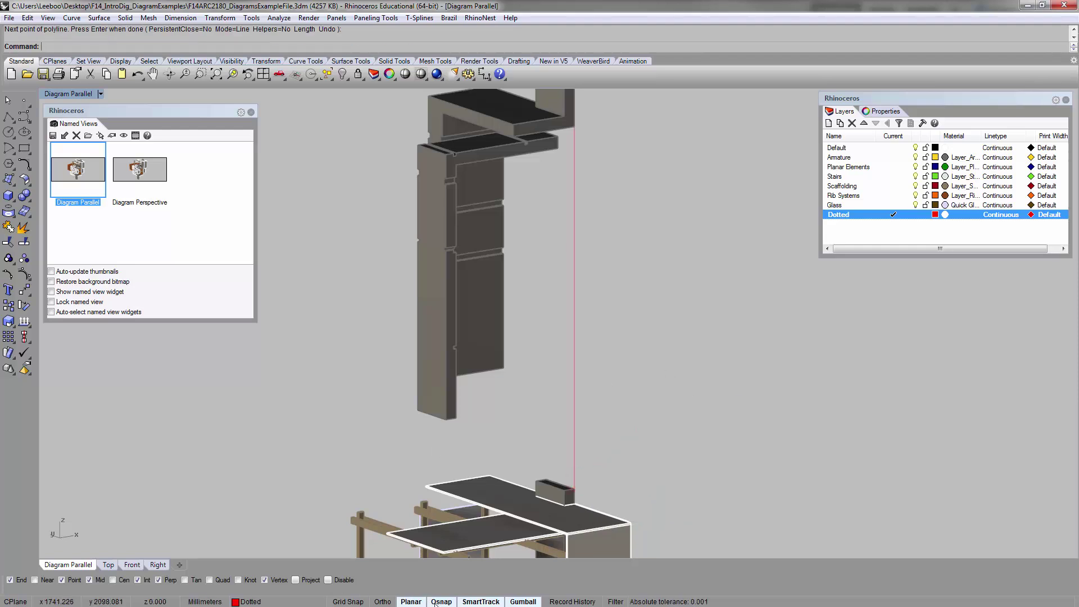
{"action": "left_click", "coordinate": [434, 600]}
{"action": "left_click", "coordinate": [438, 600]}
{"action": "left_click", "coordinate": [440, 600]}
{"action": "left_click", "coordinate": [442, 600]}
- Draw a vertical polyline from the upper outer corner of the green Planar Elements copy down to the matching corner of the house
{"action": "scroll", "coordinate": [631, 395], "scroll_direction": "down", "scroll_amount": 6}
{"action": "right_click_drag", "start_coordinate": [670, 346], "coordinate": [627, 426], "text": "shift"}
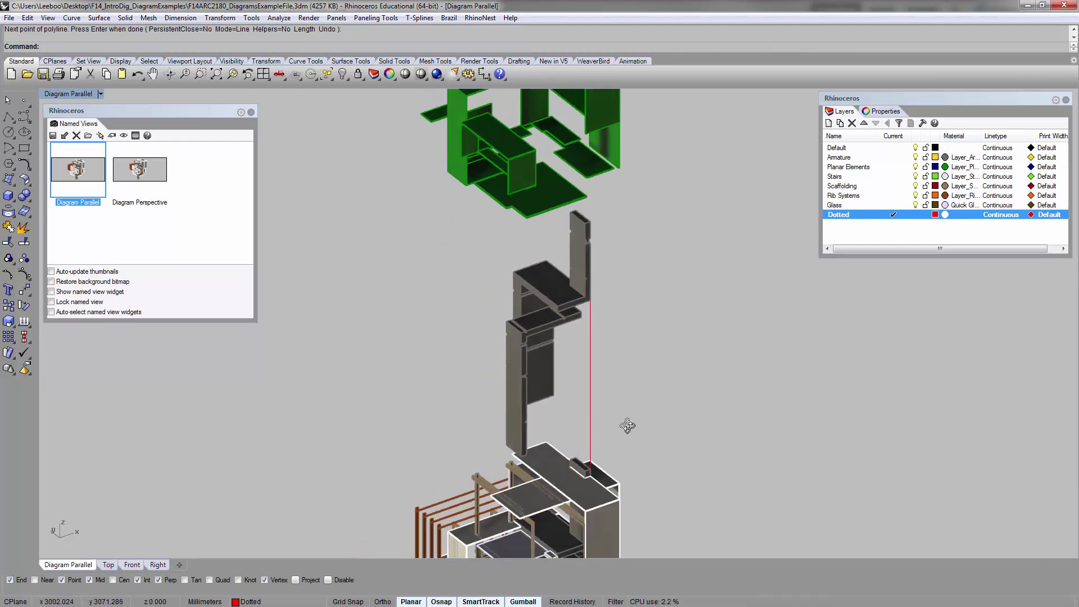
{"action": "scroll", "coordinate": [628, 426], "scroll_direction": "up", "scroll_amount": 2}
{"action": "right_click", "coordinate": [668, 358]}
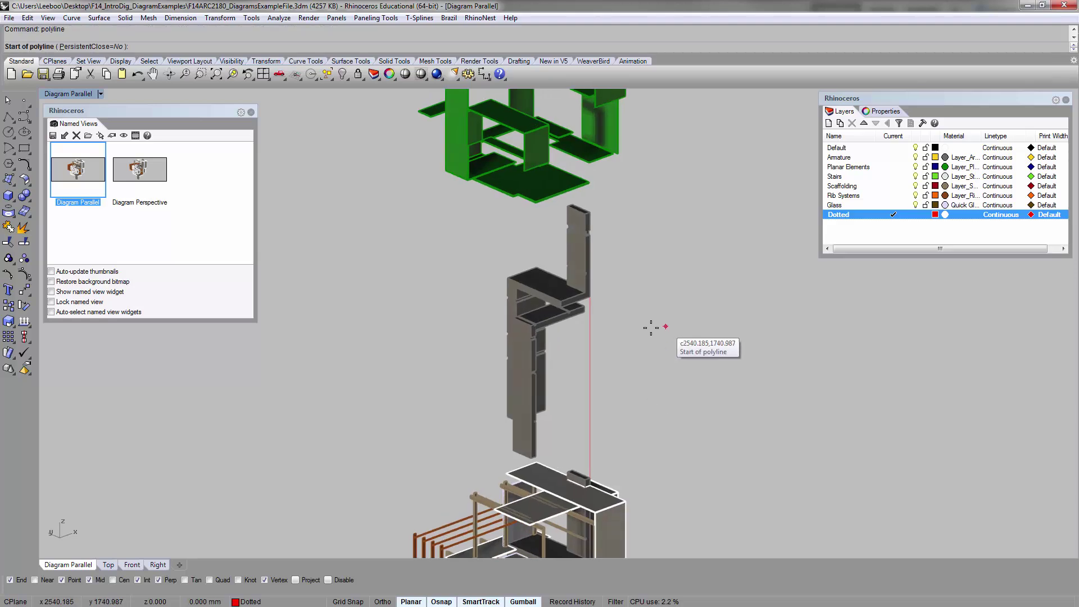
{"action": "scroll", "coordinate": [652, 329], "scroll_direction": "down", "scroll_amount": 4}
{"action": "mouse_move", "coordinate": [660, 321]}
{"action": "right_mouse_down"}
{"action": "mouse_move", "coordinate": [684, 303]}
{"action": "mouse_move", "coordinate": [671, 306]}
{"action": "right_mouse_up"}
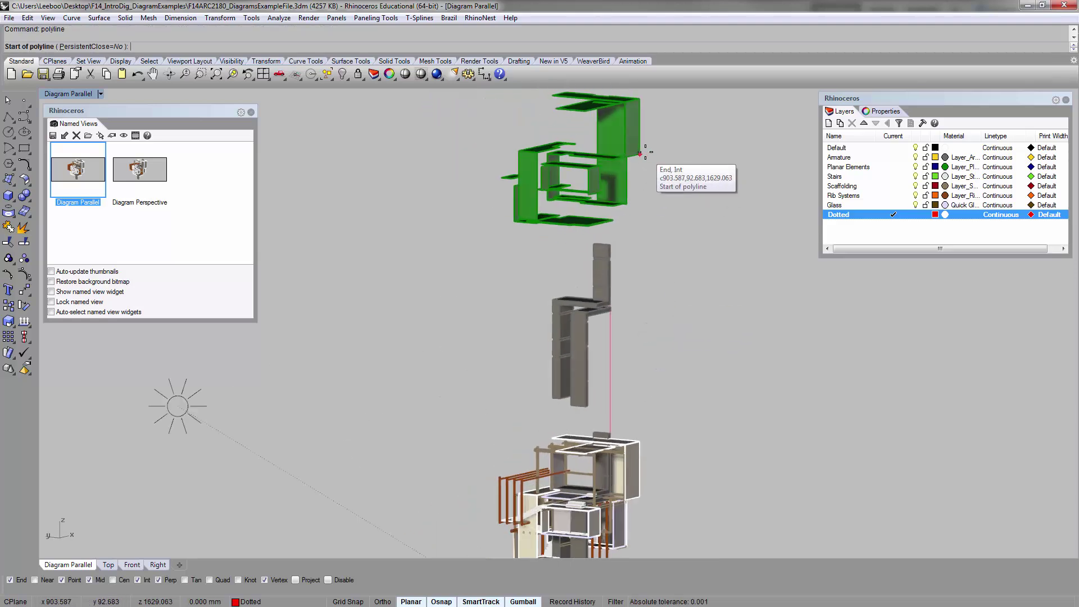
{"action": "left_click", "coordinate": [640, 153]}
{"action": "right_click", "coordinate": [709, 364]}
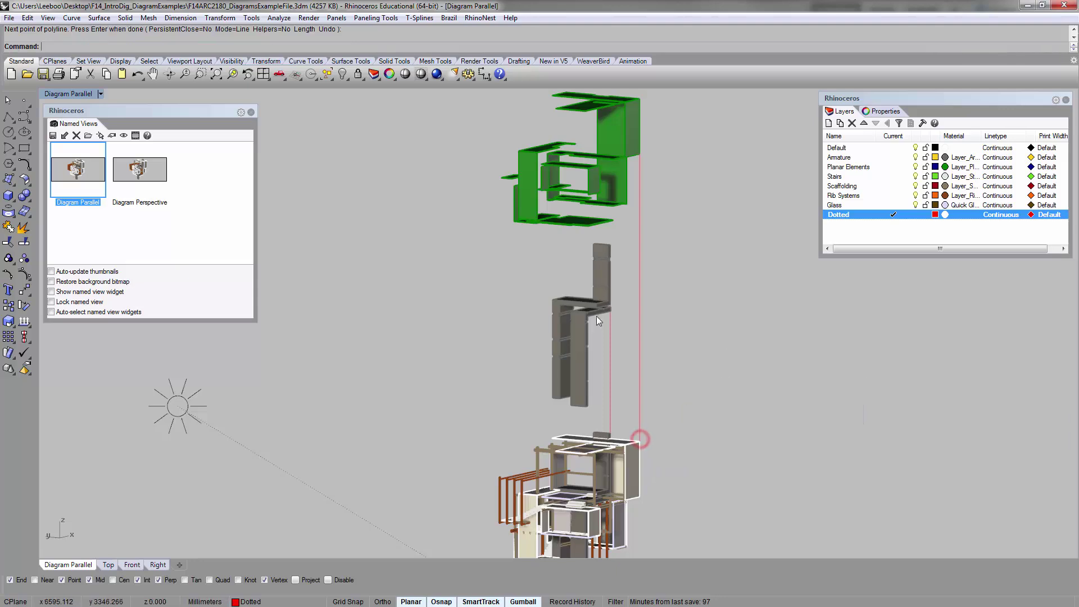
- Select the Planar Elements copy to check its extent against the connecting lines, and clear the selection
{"action": "mouse_move", "coordinate": [595, 316]}
{"action": "right_mouse_down"}
{"action": "mouse_move", "coordinate": [494, 345]}
{"action": "mouse_move", "coordinate": [524, 387]}
{"action": "mouse_move", "coordinate": [641, 348]}
{"action": "mouse_move", "coordinate": [660, 315]}
{"action": "mouse_move", "coordinate": [686, 330]}
{"action": "mouse_move", "coordinate": [685, 352]}
{"action": "mouse_move", "coordinate": [624, 300]}
{"action": "mouse_move", "coordinate": [689, 299]}
{"action": "mouse_move", "coordinate": [615, 322]}
{"action": "right_mouse_up"}
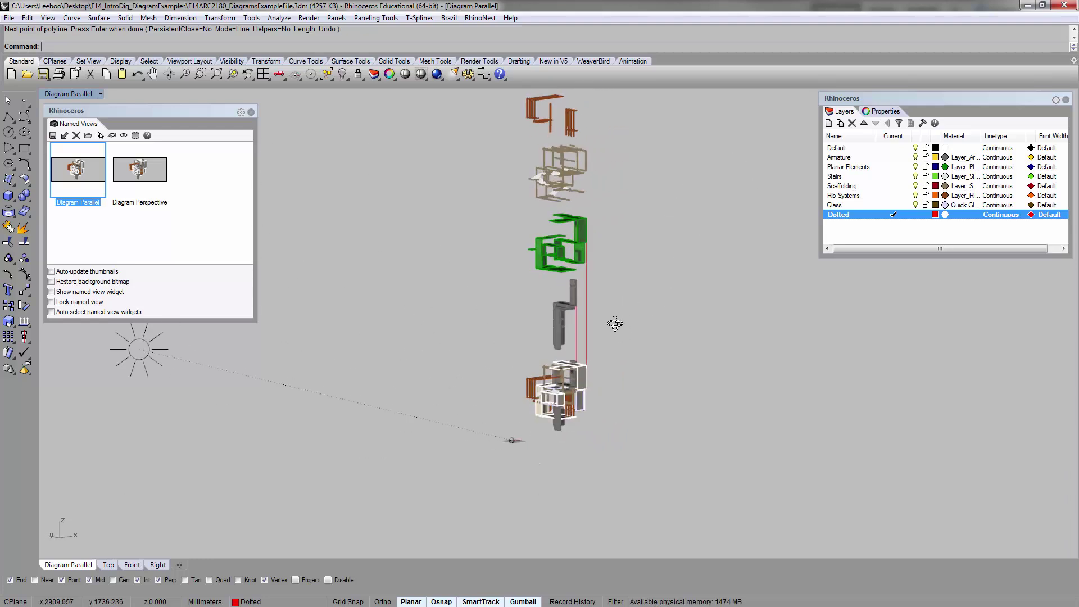
{"action": "scroll", "coordinate": [562, 259], "scroll_direction": "up", "scroll_amount": 4}
{"action": "left_click", "coordinate": [518, 248]}
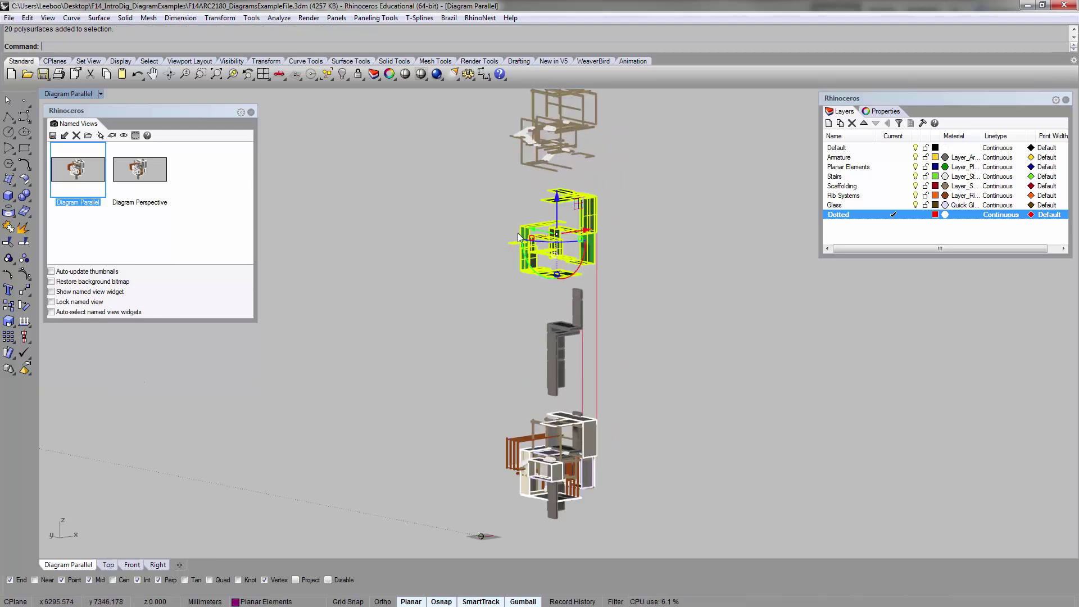
{"action": "left_click", "coordinate": [631, 241]}
{"action": "right_click_drag", "start_coordinate": [636, 236], "coordinate": [570, 268]}
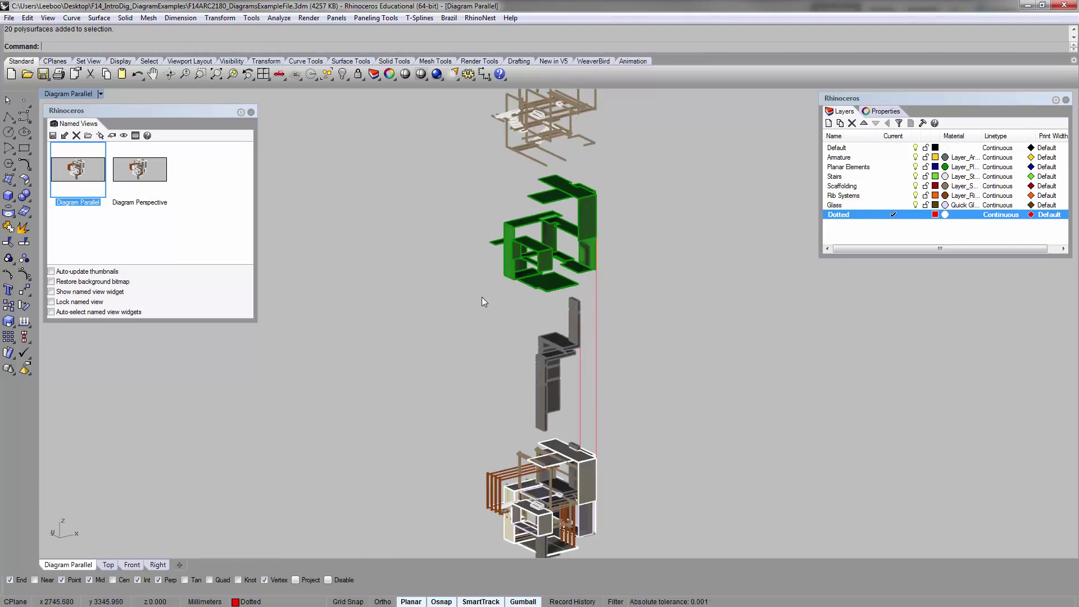
- Draw a polyline from the Planar Elements copy's lower roof panel corner down to the same panel corner on the house
{"action": "type", "text": "polyline"}
{"action": "key", "text": "Return"}
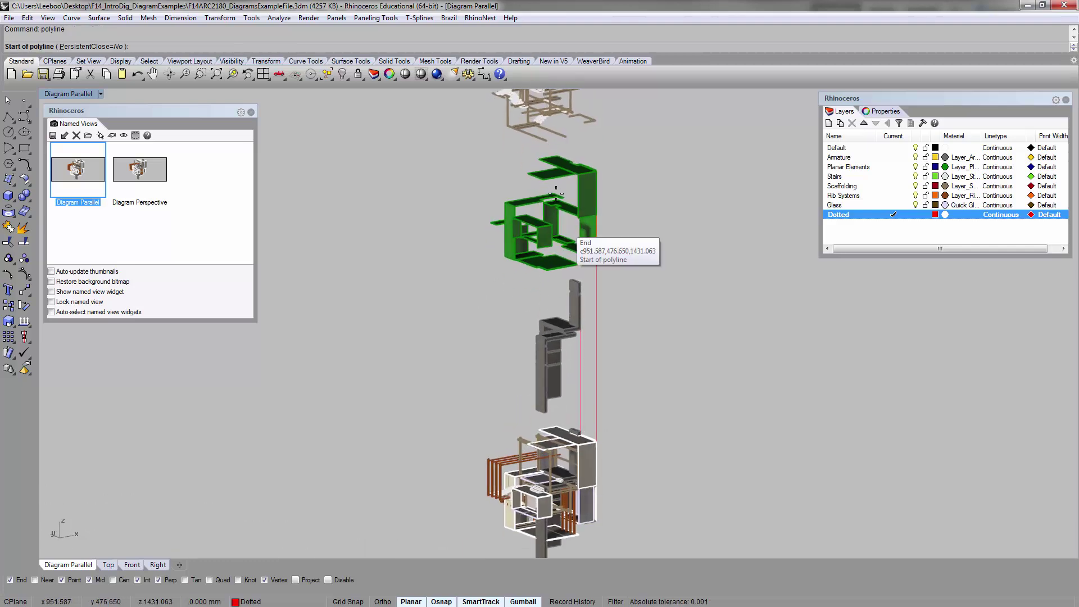
{"action": "left_click", "coordinate": [513, 184]}
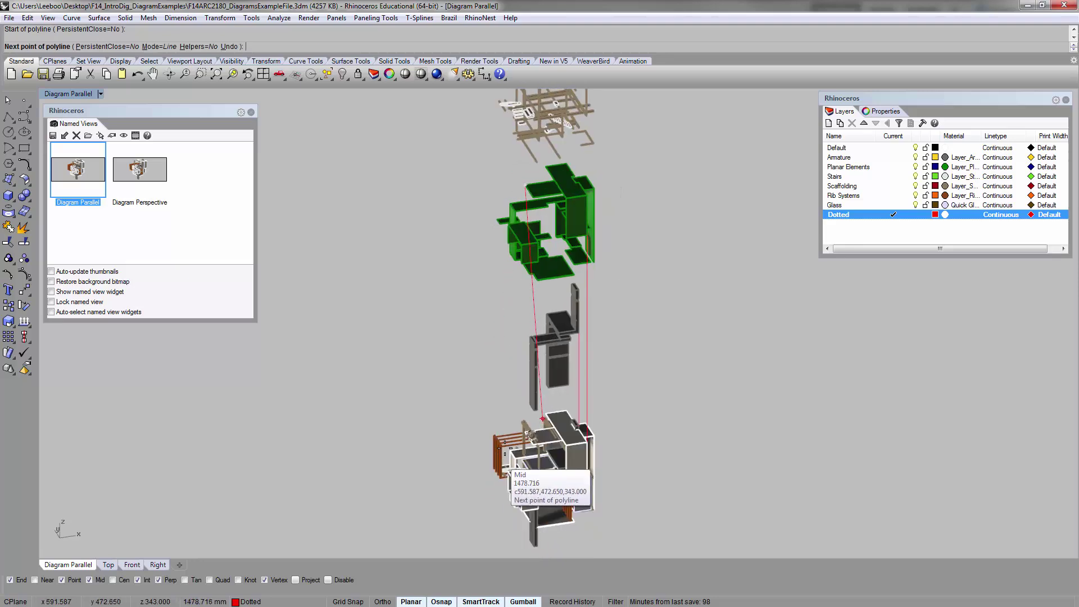
{"action": "scroll", "coordinate": [504, 453], "scroll_direction": "up", "scroll_amount": 6}
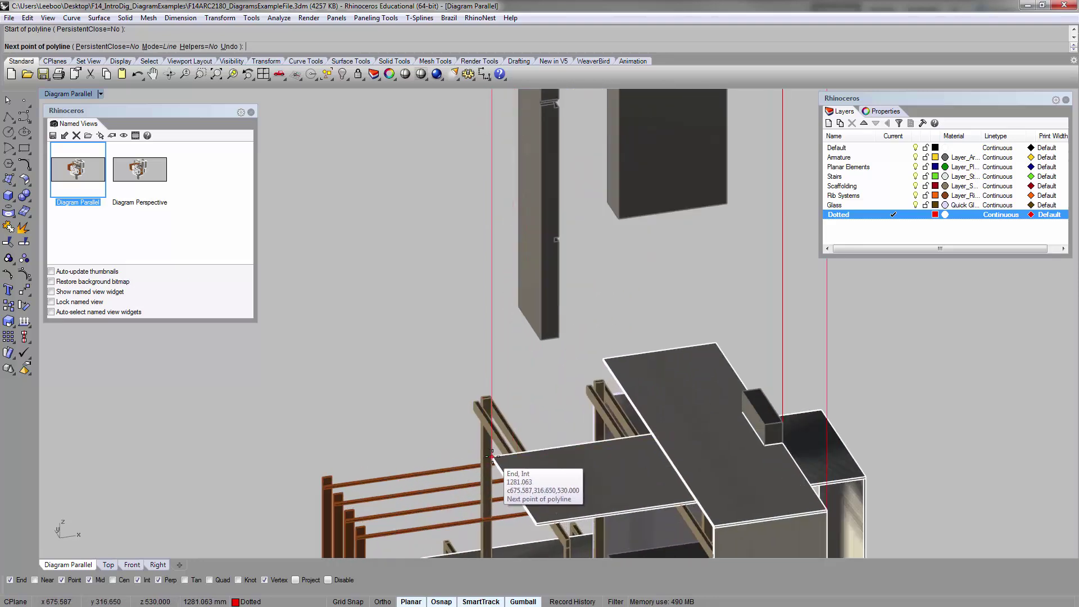
{"action": "left_click", "coordinate": [492, 456]}
{"action": "key", "text": "Return"}
{"action": "scroll", "coordinate": [562, 400], "scroll_direction": "down", "scroll_amount": 8}
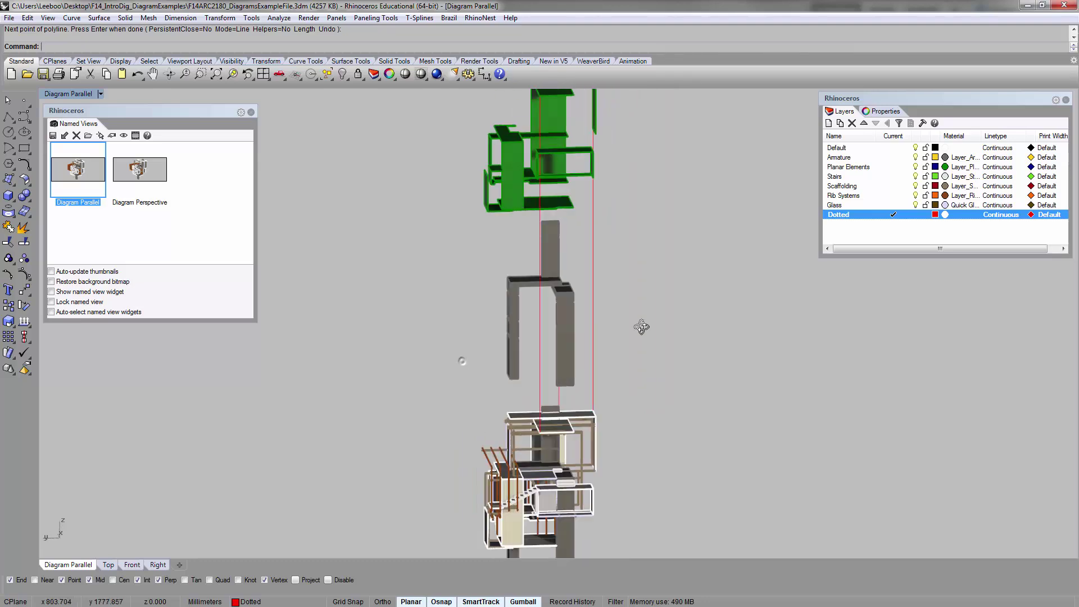
- Toggle the visibility of the Planar Elements layer off and on to check which house parts belong to it
{"action": "scroll", "coordinate": [653, 226], "scroll_direction": "down", "scroll_amount": 5}
{"action": "right_click_drag", "start_coordinate": [642, 327], "coordinate": [622, 275]}
{"action": "right_click_drag", "start_coordinate": [577, 324], "coordinate": [625, 339]}
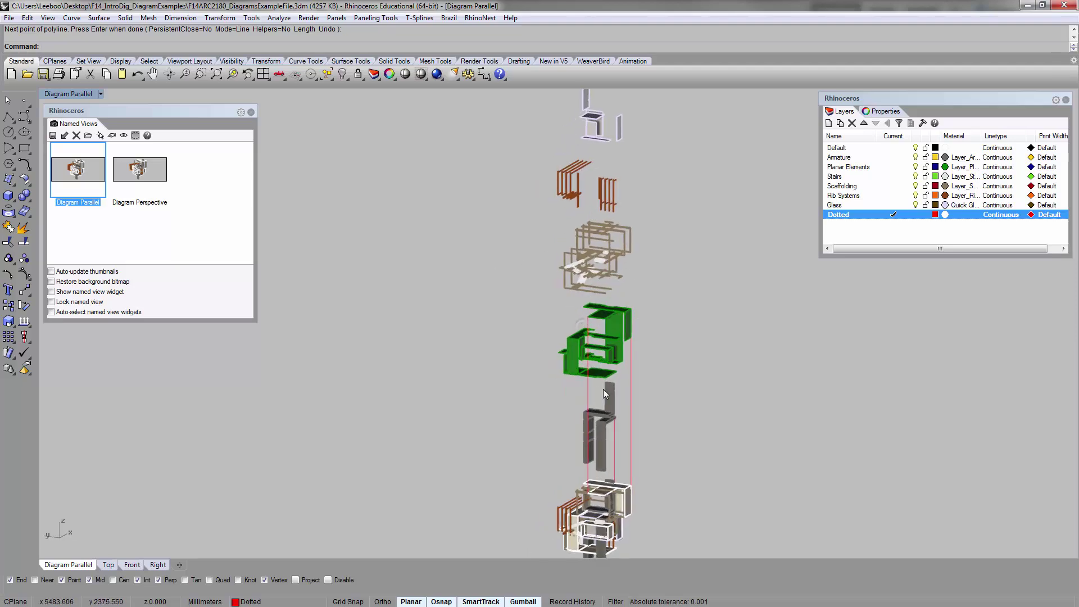
{"action": "right_click_drag", "start_coordinate": [573, 398], "coordinate": [635, 372], "text": "shift"}
{"action": "scroll", "coordinate": [577, 359], "scroll_direction": "up", "scroll_amount": 7}
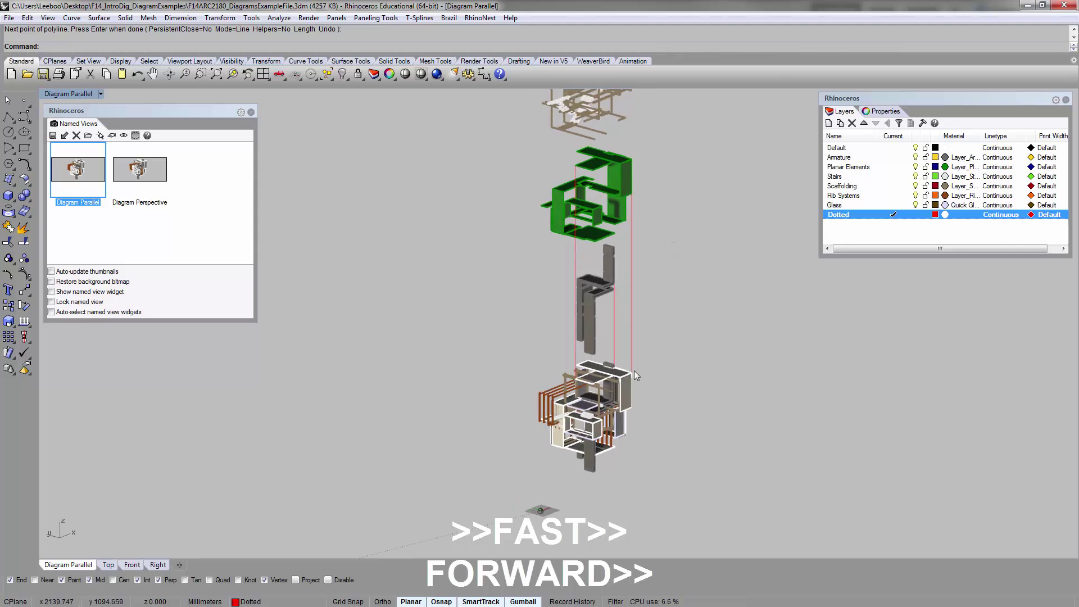
{"action": "scroll", "coordinate": [639, 364], "scroll_direction": "up", "scroll_amount": 8}
{"action": "left_click", "coordinate": [626, 376]}
{"action": "left_click", "coordinate": [669, 356]}
{"action": "left_click", "coordinate": [915, 167]}
{"action": "left_click", "coordinate": [915, 166]}
{"action": "left_click", "coordinate": [768, 186]}
- Try moving a single wall panel about 297 mm outward from the house
{"action": "left_click", "coordinate": [591, 450]}
{"action": "left_click_drag", "start_coordinate": [610, 464], "coordinate": [675, 441]}
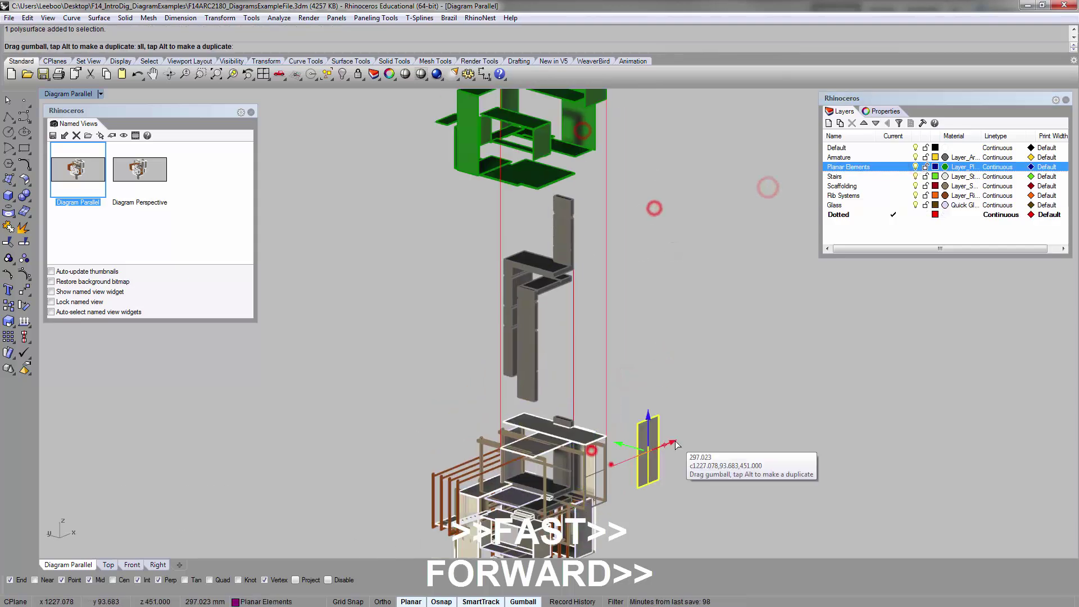
{"action": "key", "text": "ctrl+z"}
- Draw a polyline from the projecting box corner of the Planar Elements copy down to the same box corner on the house
{"action": "right_click_drag", "start_coordinate": [676, 337], "coordinate": [645, 290]}
{"action": "key", "text": "Return"}
{"action": "right_click_drag", "start_coordinate": [660, 239], "coordinate": [643, 266]}
{"action": "scroll", "coordinate": [644, 337], "scroll_direction": "down", "scroll_amount": 4}
{"action": "right_click_drag", "start_coordinate": [645, 400], "coordinate": [688, 383]}
{"action": "left_click", "coordinate": [623, 170]}
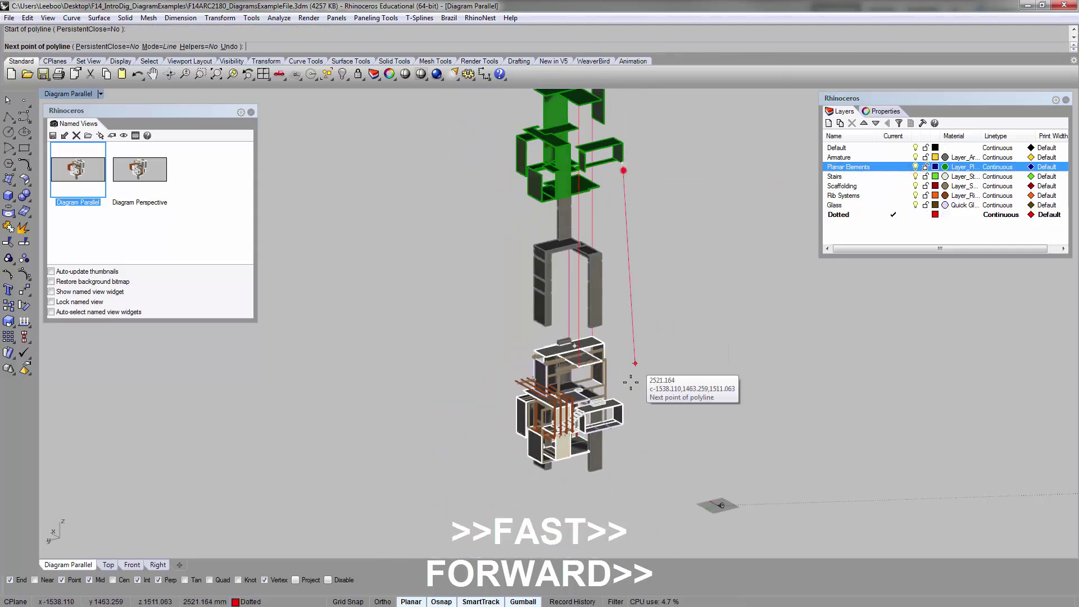
{"action": "left_click", "coordinate": [623, 401]}
{"action": "right_click_drag", "start_coordinate": [539, 303], "coordinate": [514, 274]}
{"action": "key", "text": "Return"}
{"action": "right_click_drag", "start_coordinate": [596, 281], "coordinate": [646, 240]}
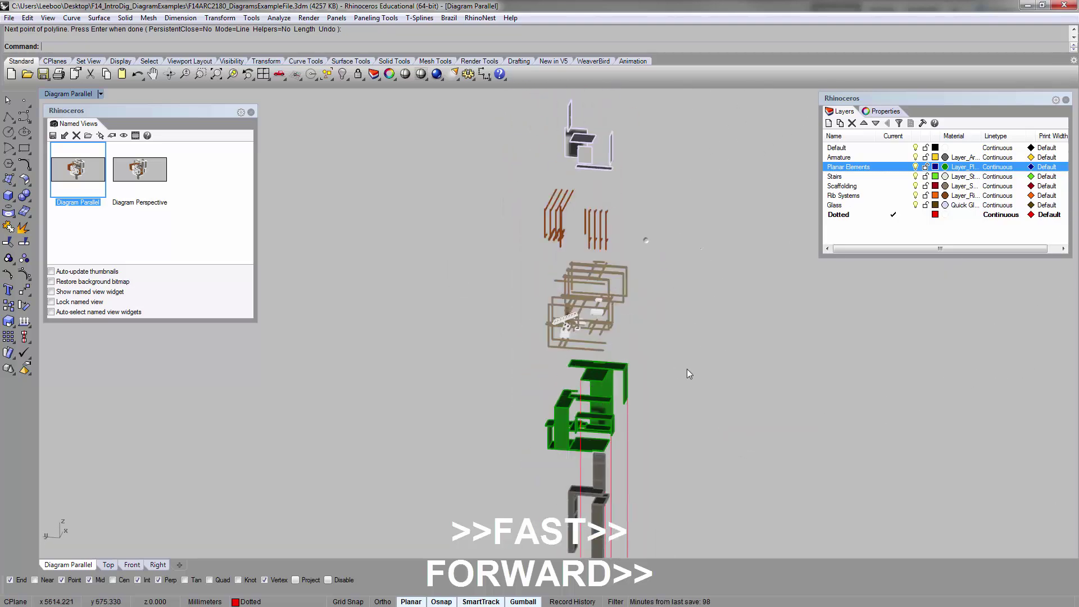
{"action": "scroll", "coordinate": [626, 322], "scroll_direction": "up", "scroll_amount": 4}
{"action": "right_click_drag", "start_coordinate": [686, 368], "coordinate": [614, 281]}
{"action": "scroll", "coordinate": [627, 292], "scroll_direction": "down", "scroll_amount": 6}
{"action": "scroll", "coordinate": [612, 264], "scroll_direction": "up", "scroll_amount": 4}
{"action": "key", "text": "Return"}
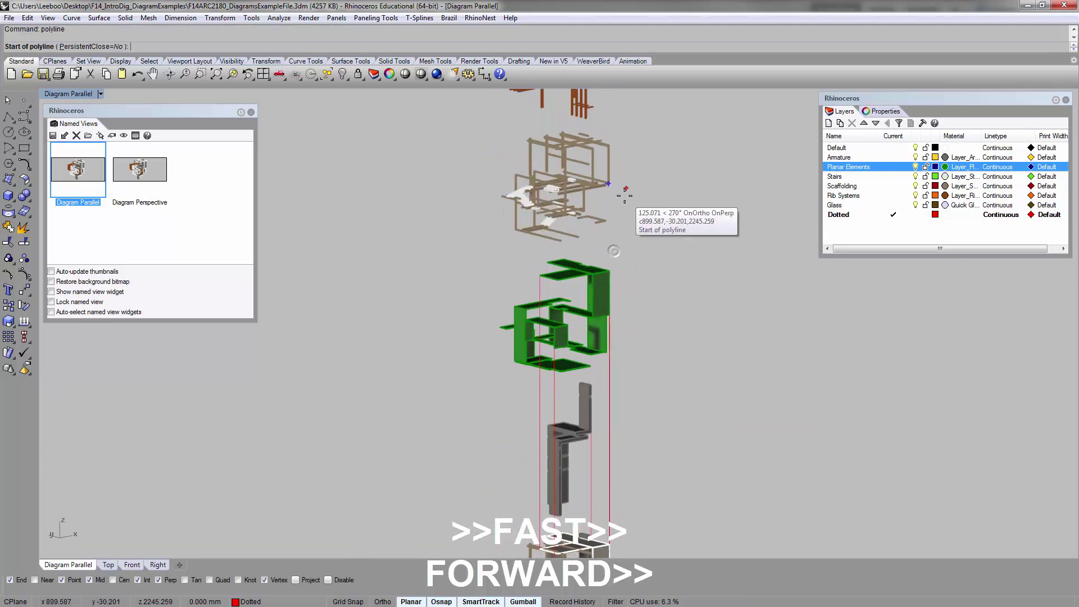
{"action": "key", "text": "Escape"}
- Draw a polyline from the outer corner of the Scaffolding copy down to the matching scaffolding frame in the house
{"action": "scroll", "coordinate": [622, 189], "scroll_direction": "down", "scroll_amount": 2}
{"action": "right_click_drag", "start_coordinate": [621, 181], "coordinate": [618, 211]}
{"action": "key", "text": "Return"}
{"action": "left_click", "coordinate": [630, 170]}
{"action": "scroll", "coordinate": [636, 369], "scroll_direction": "down", "scroll_amount": 4}
{"action": "scroll", "coordinate": [603, 342], "scroll_direction": "up", "scroll_amount": 12}
{"action": "right_click_drag", "start_coordinate": [604, 342], "coordinate": [606, 355]}
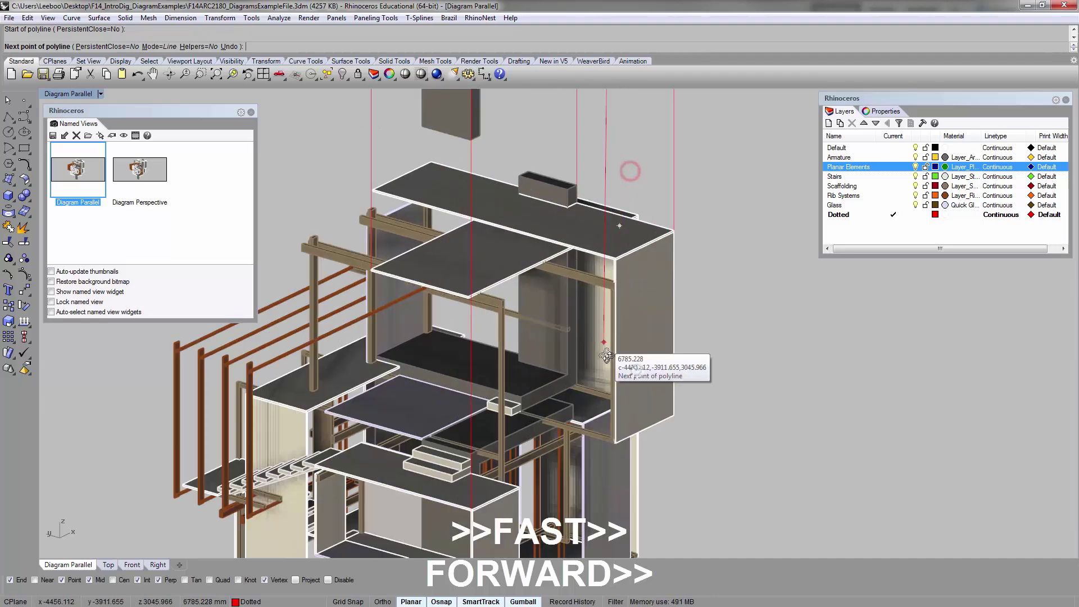
{"action": "left_click", "coordinate": [604, 342]}
{"action": "key", "text": "Return"}
- Draw a polyline from the lower outer corner of the Rib Systems copy down to the matching rib corner in the house
{"action": "scroll", "coordinate": [740, 288], "scroll_direction": "down", "scroll_amount": 8}
{"action": "right_click_drag", "start_coordinate": [713, 251], "coordinate": [601, 352]}
{"action": "scroll", "coordinate": [494, 146], "scroll_direction": "up", "scroll_amount": 6}
{"action": "key", "text": "Return"}
{"action": "left_click", "coordinate": [507, 160]}
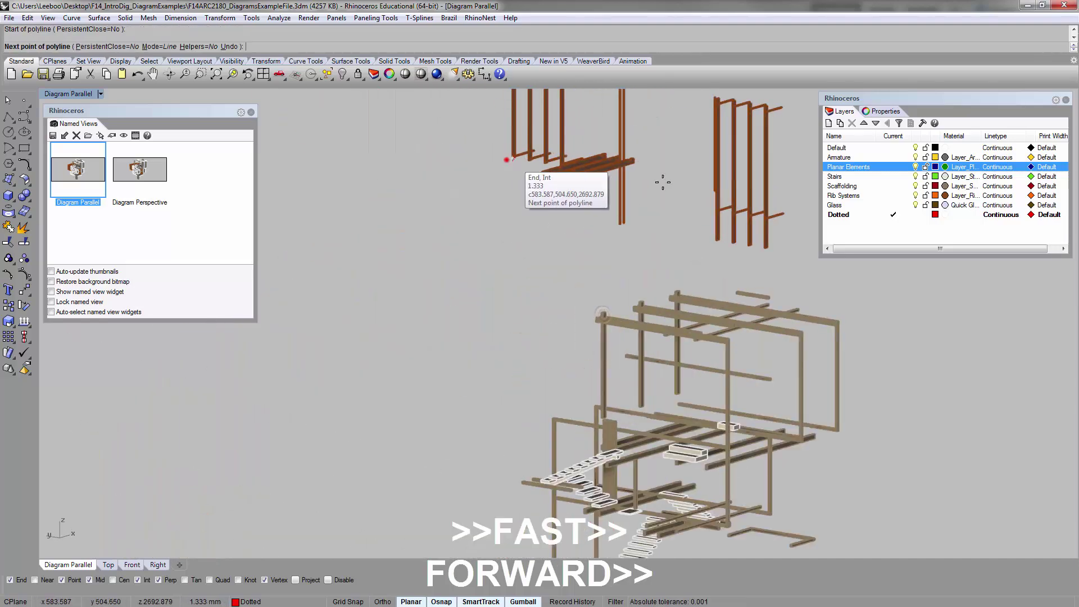
{"action": "scroll", "coordinate": [663, 182], "scroll_direction": "down", "scroll_amount": 8}
{"action": "scroll", "coordinate": [614, 344], "scroll_direction": "up", "scroll_amount": 6}
{"action": "left_click", "coordinate": [665, 309]}
{"action": "key", "text": "Return"}
- Restore the Diagram Parallel named view and examine the connecting lines between the house and its stacked layer copies
{"action": "scroll", "coordinate": [571, 361], "scroll_direction": "down", "scroll_amount": 6}
{"action": "right_click_drag", "start_coordinate": [660, 239], "coordinate": [670, 226]}
{"action": "right_click_drag", "start_coordinate": [659, 250], "coordinate": [639, 291], "text": "shift"}
{"action": "right_click_drag", "start_coordinate": [640, 291], "coordinate": [659, 298]}
{"action": "double_click", "coordinate": [74, 169]}
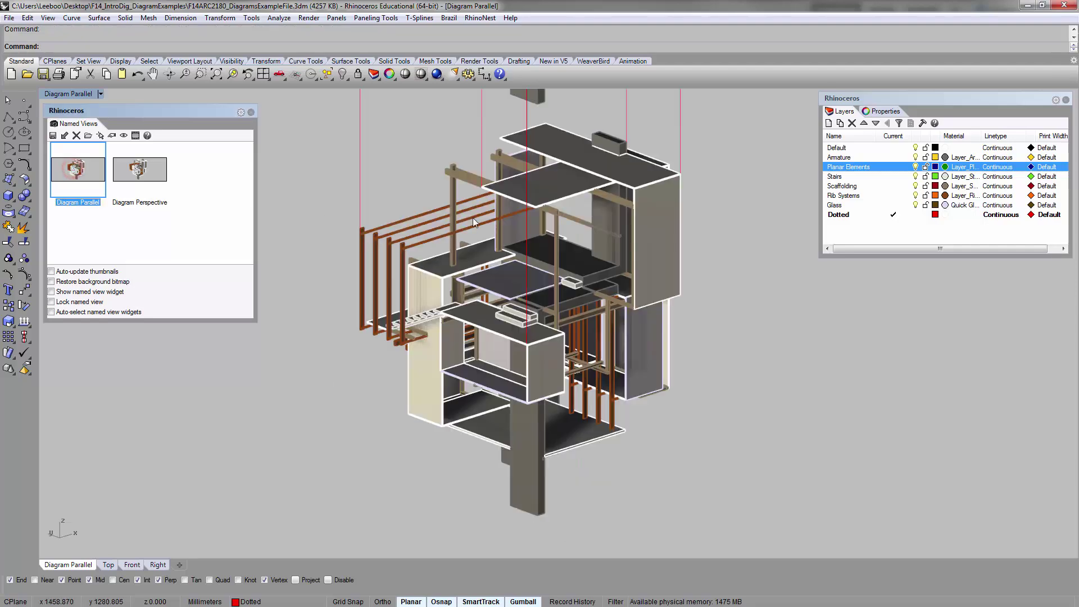
{"action": "right_click_drag", "start_coordinate": [572, 181], "coordinate": [574, 311], "text": "shift"}
{"action": "scroll", "coordinate": [574, 312], "scroll_direction": "down", "scroll_amount": 8}
{"action": "right_click_drag", "start_coordinate": [613, 213], "coordinate": [568, 290]}
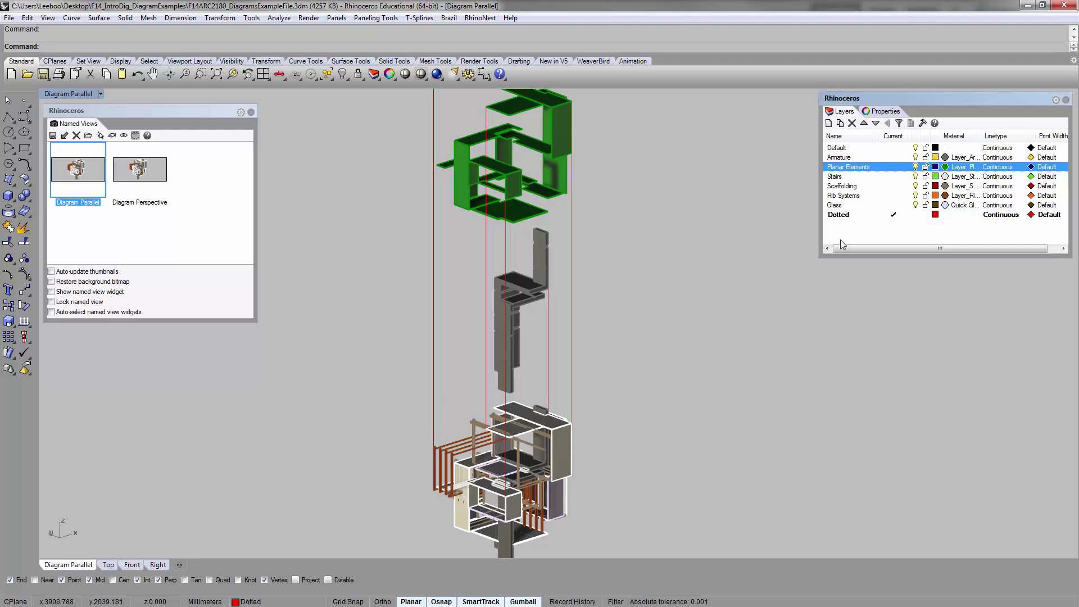
- Widen the layer list and narrow its Material column to make room for the linetype and print width columns
{"action": "left_click_drag", "start_coordinate": [820, 232], "coordinate": [790, 231]}
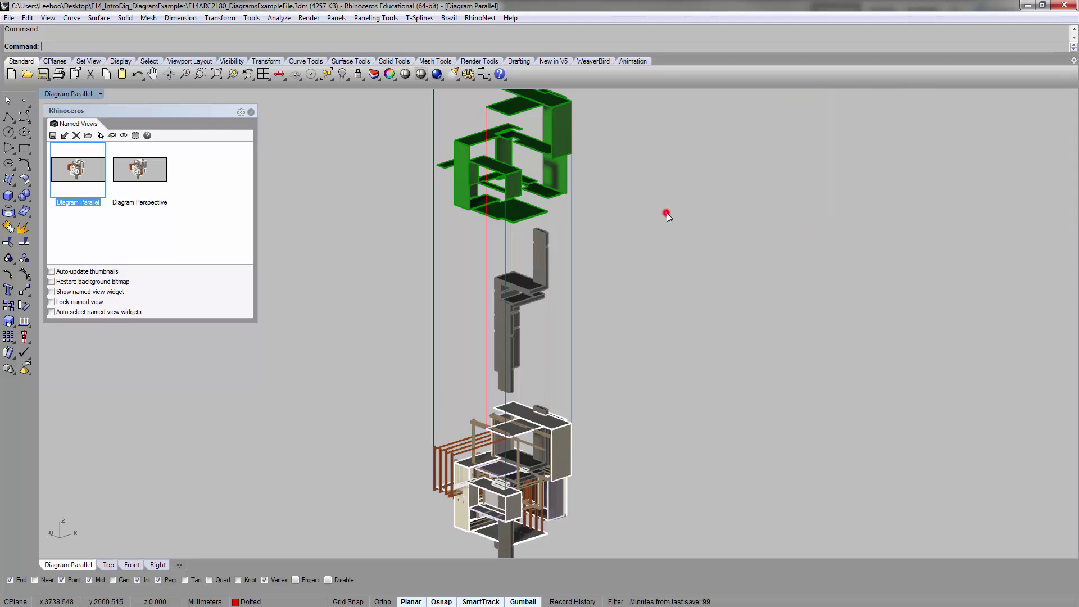
{"action": "left_click", "coordinate": [374, 76]}
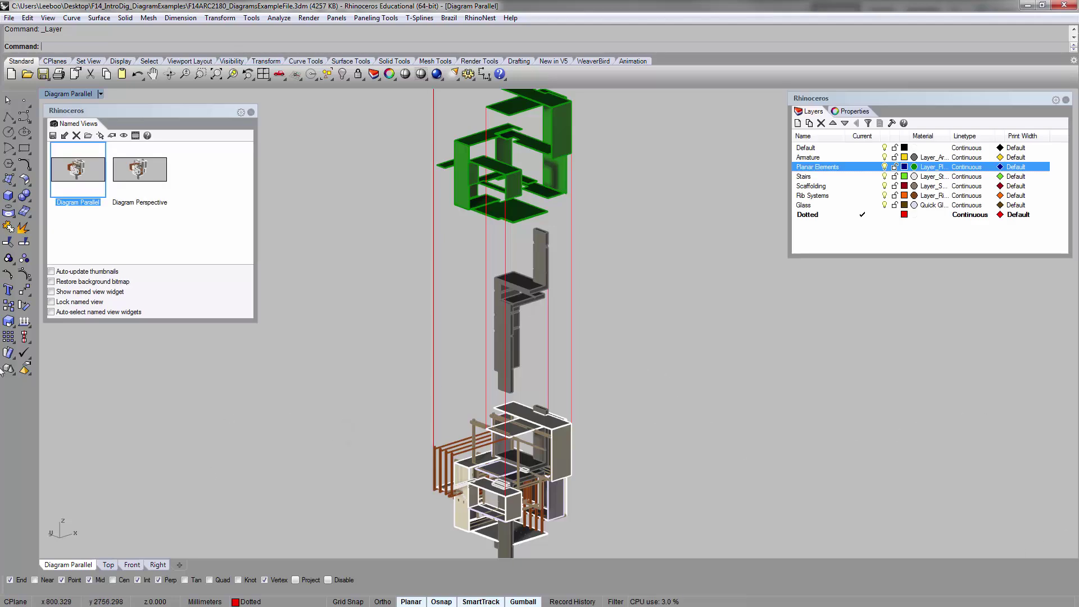
{"action": "left_click", "coordinate": [1066, 185]}
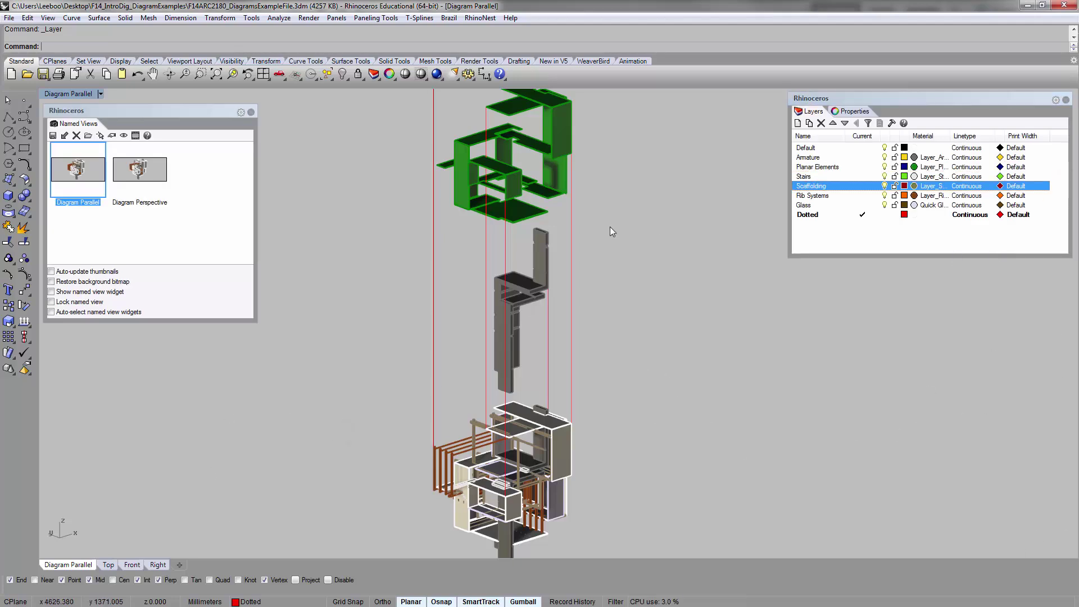
{"action": "left_click", "coordinate": [727, 339]}
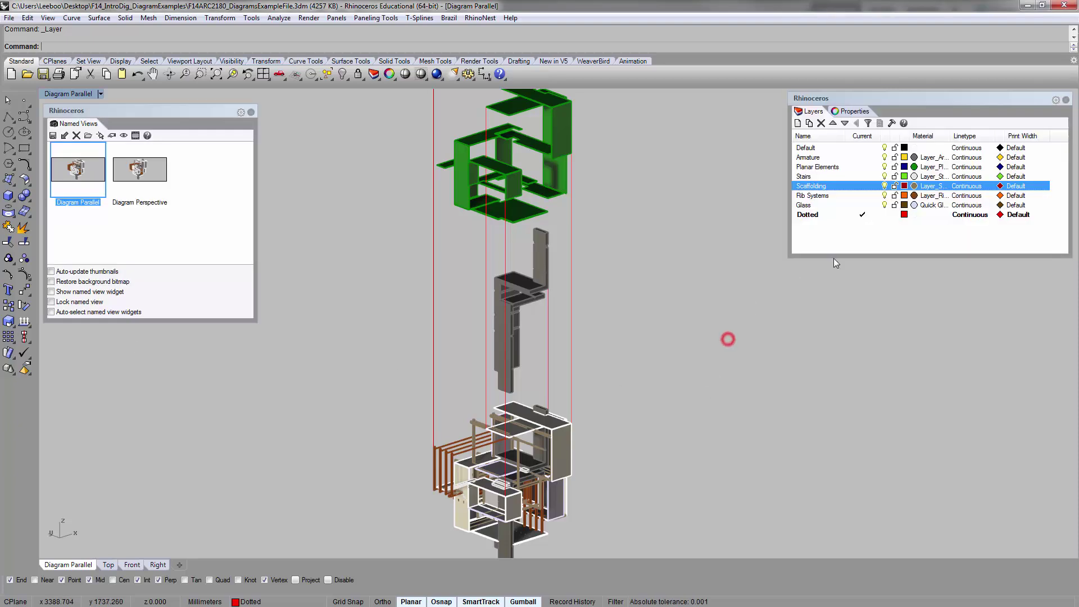
{"action": "left_click", "coordinate": [894, 239]}
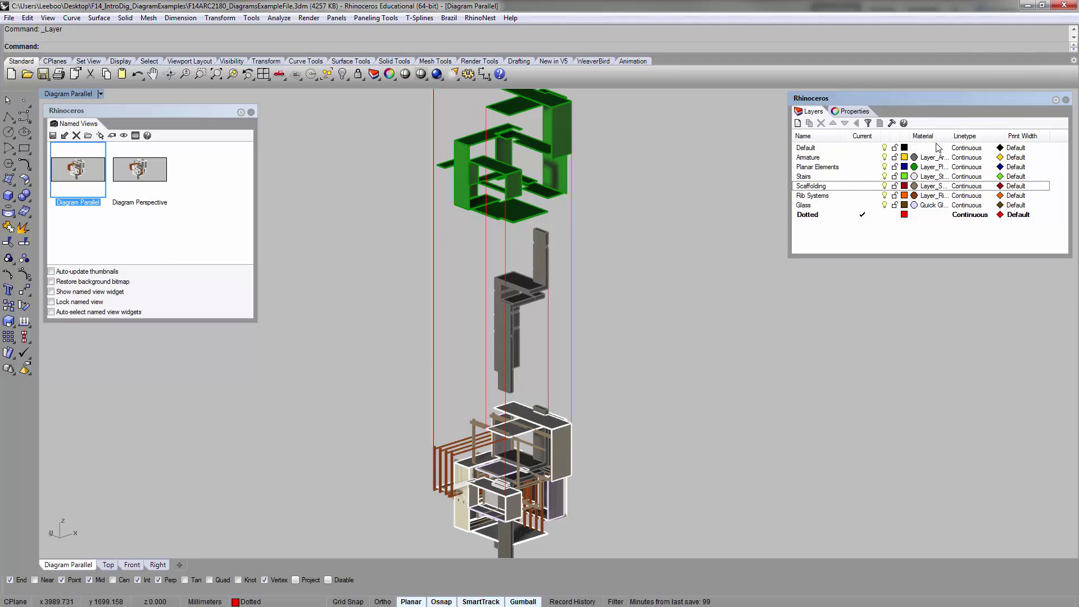
{"action": "left_click_drag", "start_coordinate": [950, 136], "coordinate": [936, 136]}
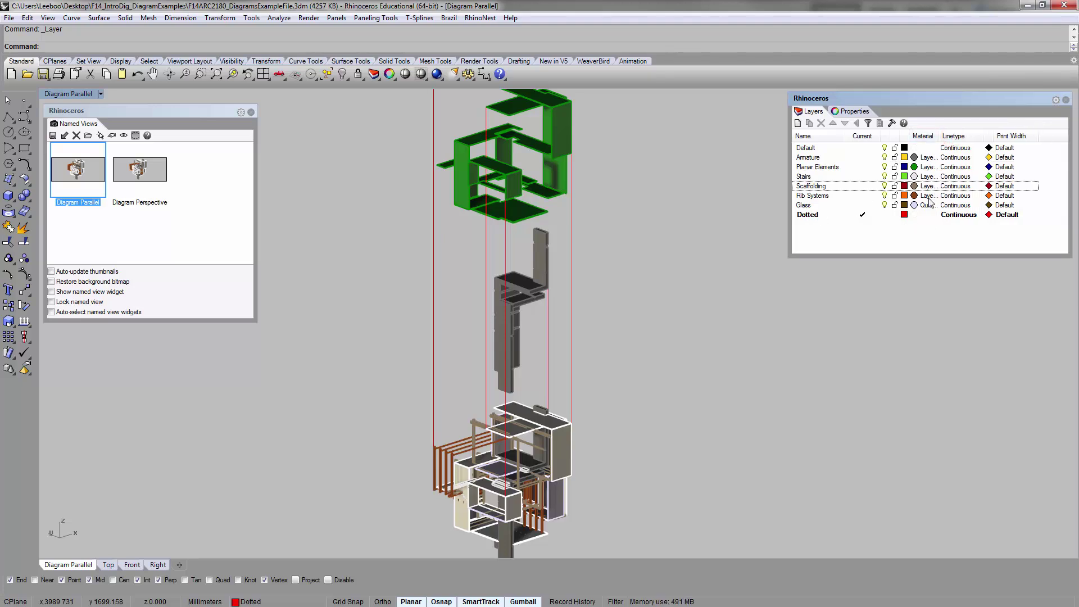
- Set the Dotted layer's linetype to Hidden and check the dashes of the connecting lines up close
{"action": "left_click", "coordinate": [949, 215]}
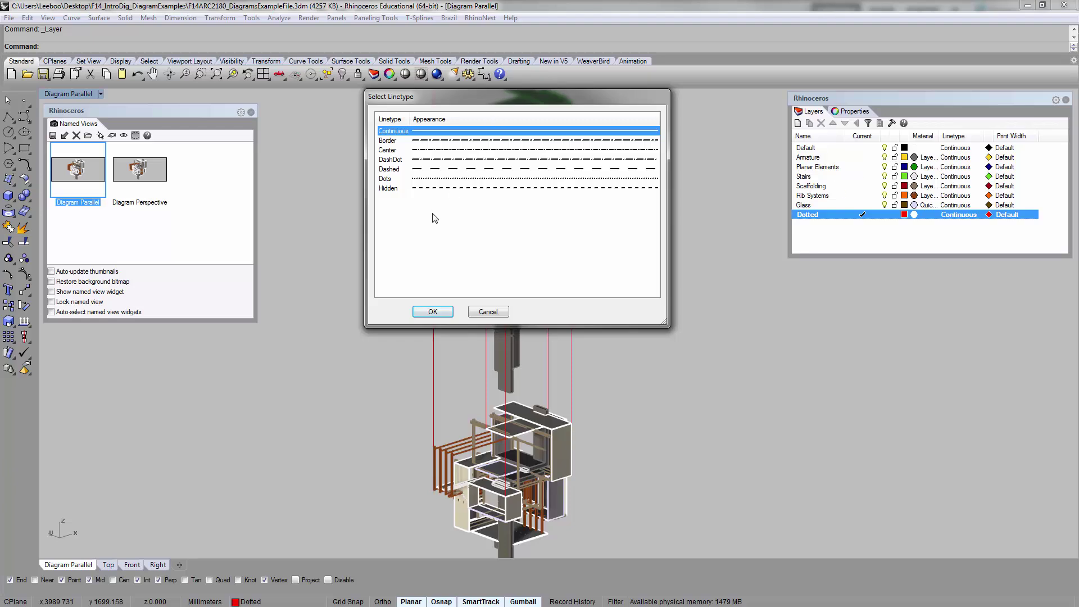
{"action": "left_click", "coordinate": [421, 184]}
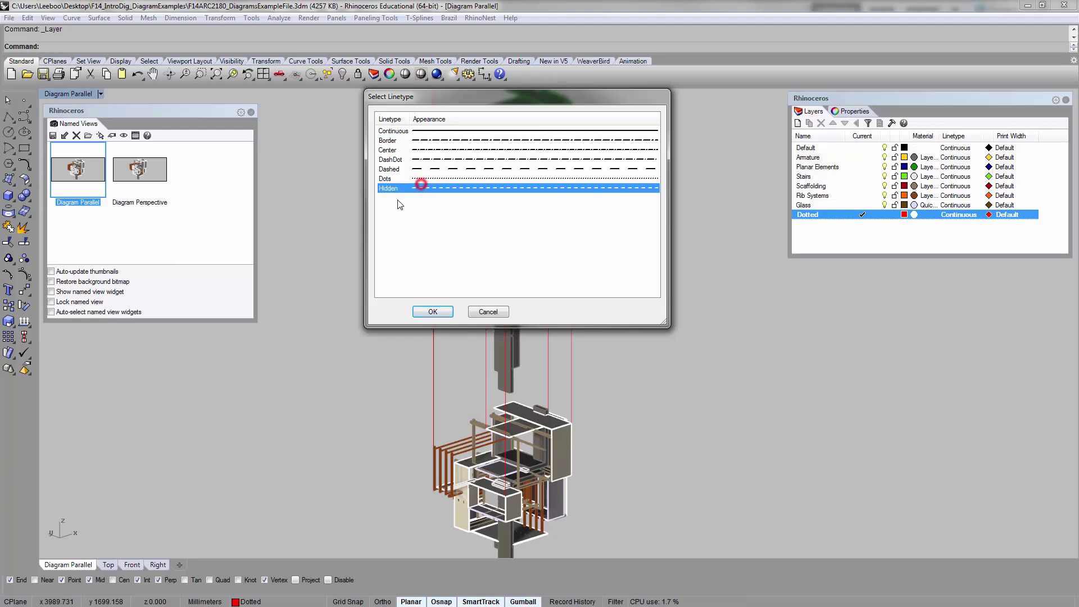
{"action": "left_click", "coordinate": [432, 311]}
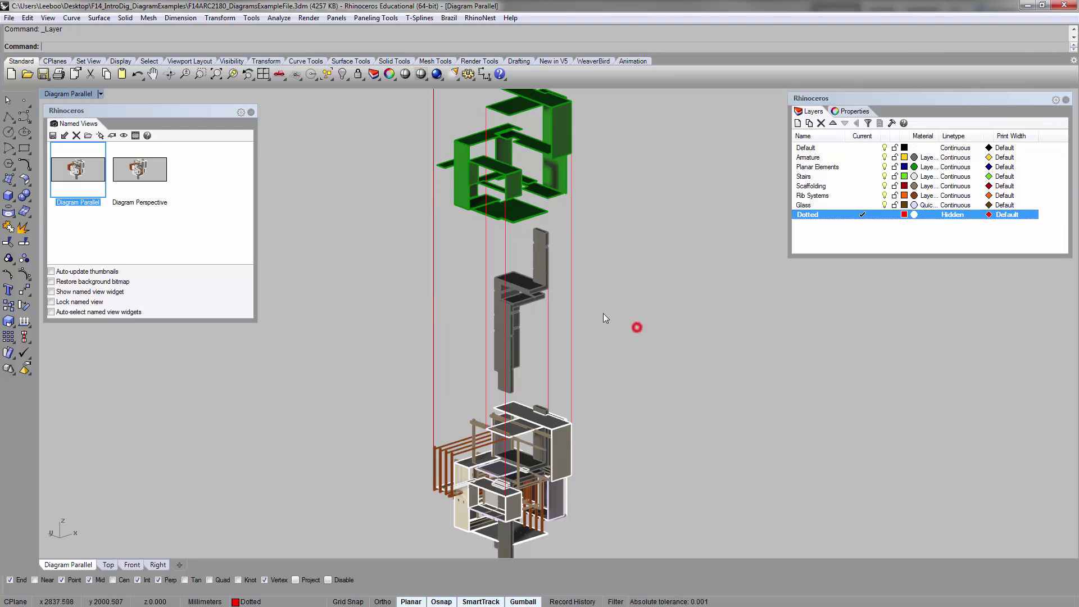
{"action": "scroll", "coordinate": [577, 306], "scroll_direction": "up", "scroll_amount": 5}
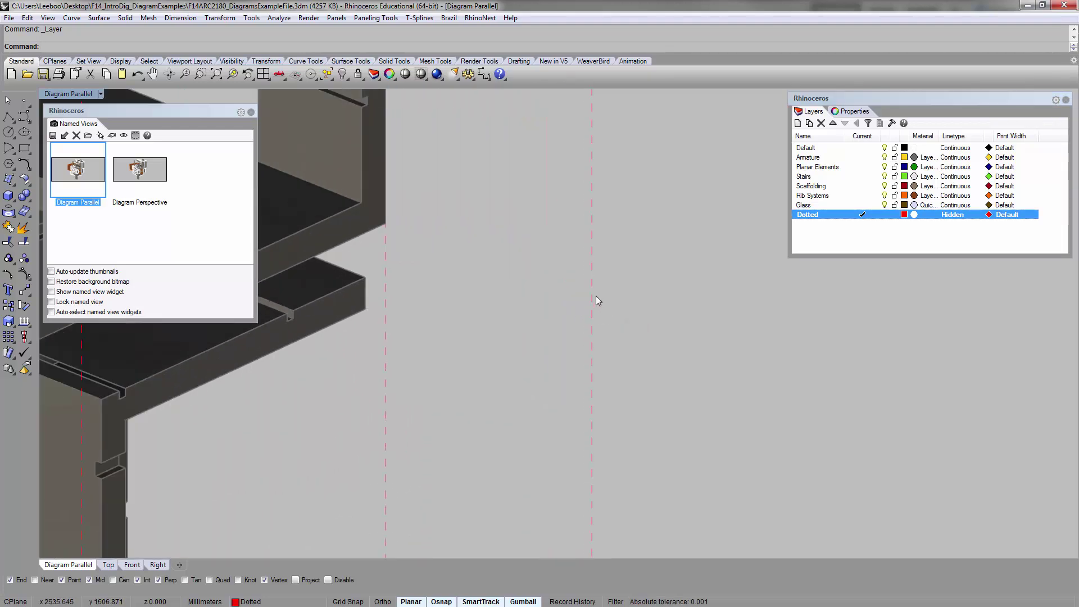
{"action": "left_click_drag", "start_coordinate": [609, 294], "coordinate": [576, 270]}
{"action": "left_click", "coordinate": [656, 328]}
{"action": "scroll", "coordinate": [602, 285], "scroll_direction": "up", "scroll_amount": 2}
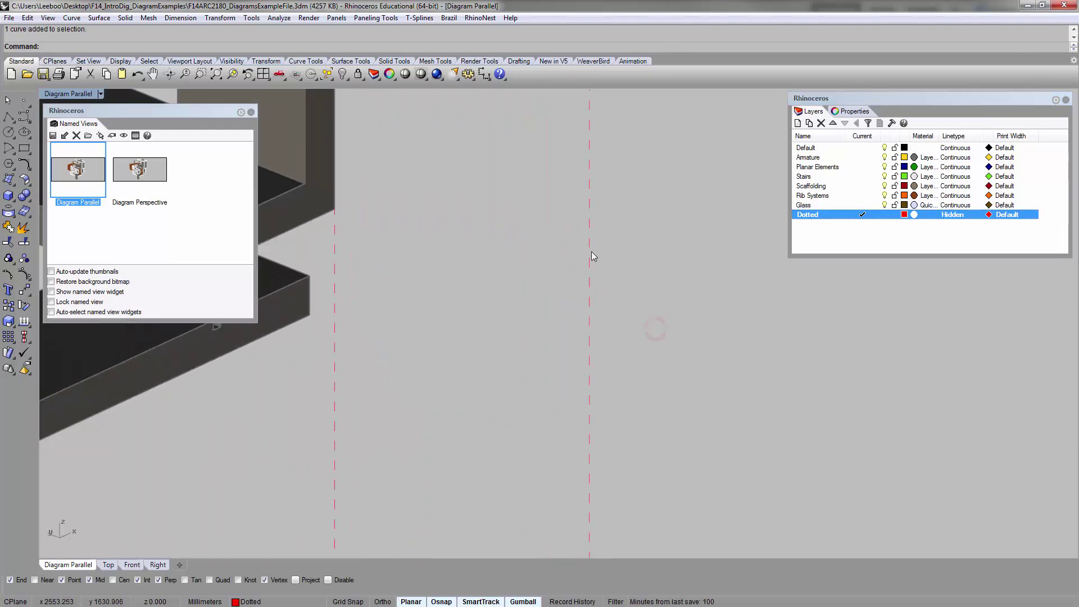
{"action": "scroll", "coordinate": [558, 269], "scroll_direction": "down", "scroll_amount": 5}
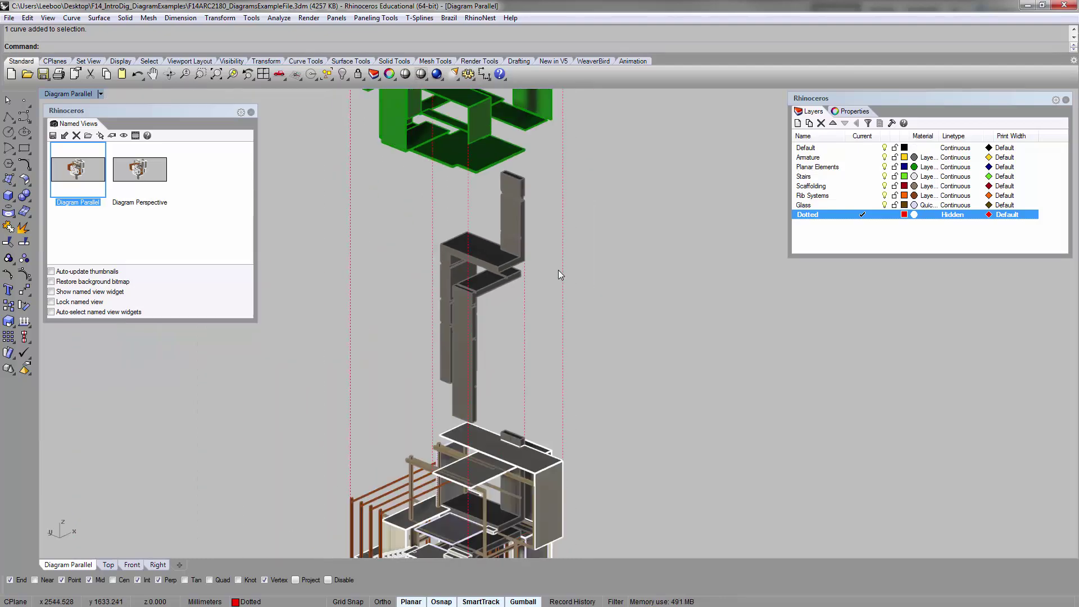
{"action": "right_click_drag", "start_coordinate": [532, 247], "coordinate": [528, 235]}
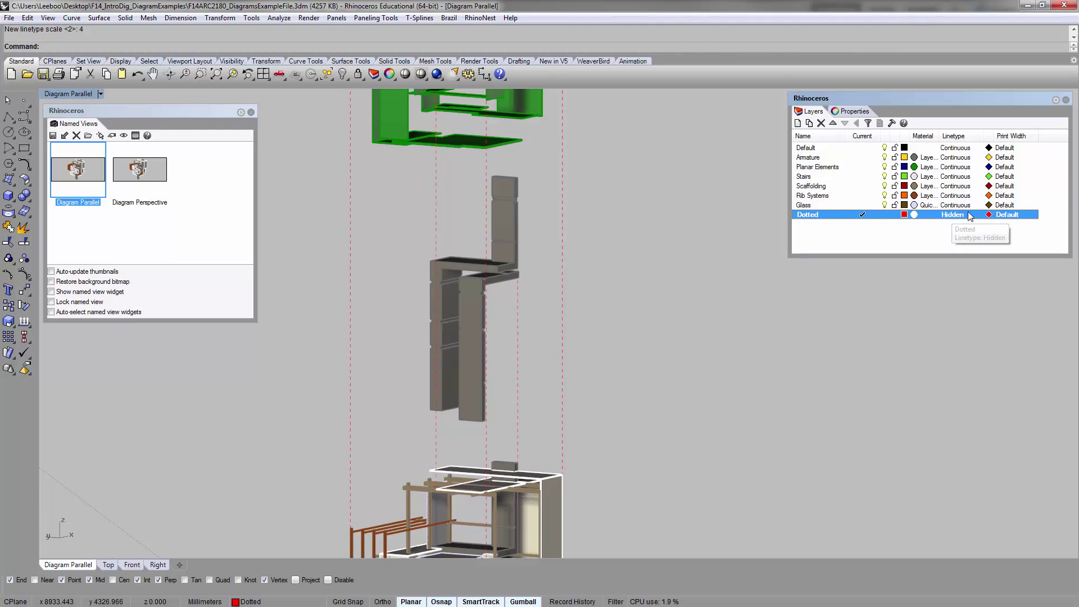
- Select all objects on the Dotted layer and set the linetype scale to 6 with SetLinetypeScale
{"action": "right_click", "coordinate": [818, 216]}
{"action": "left_click", "coordinate": [837, 387]}
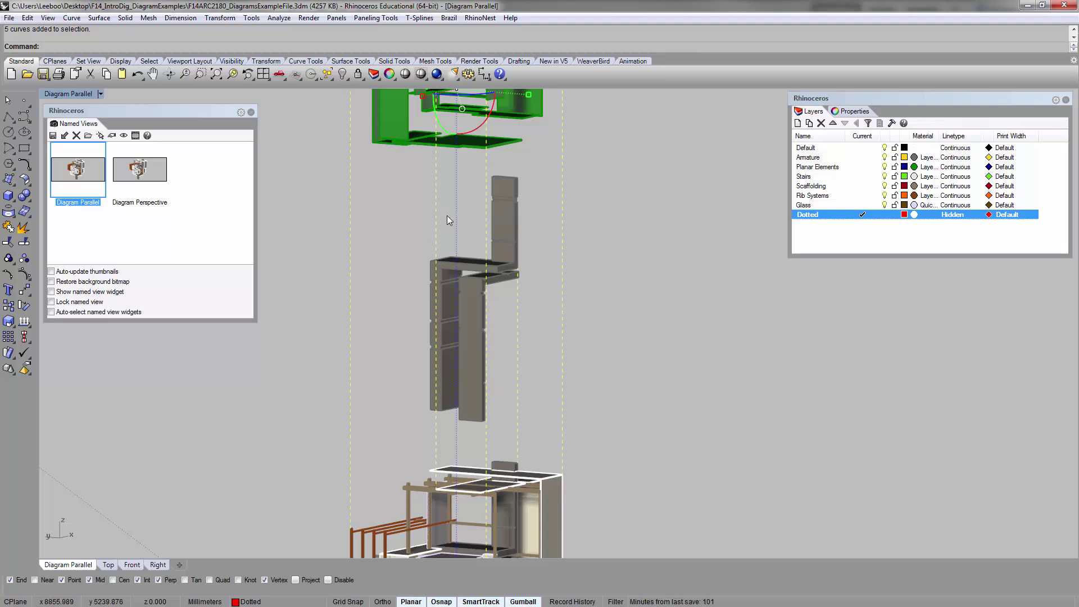
{"action": "type", "text": "SetActiveViewport"}
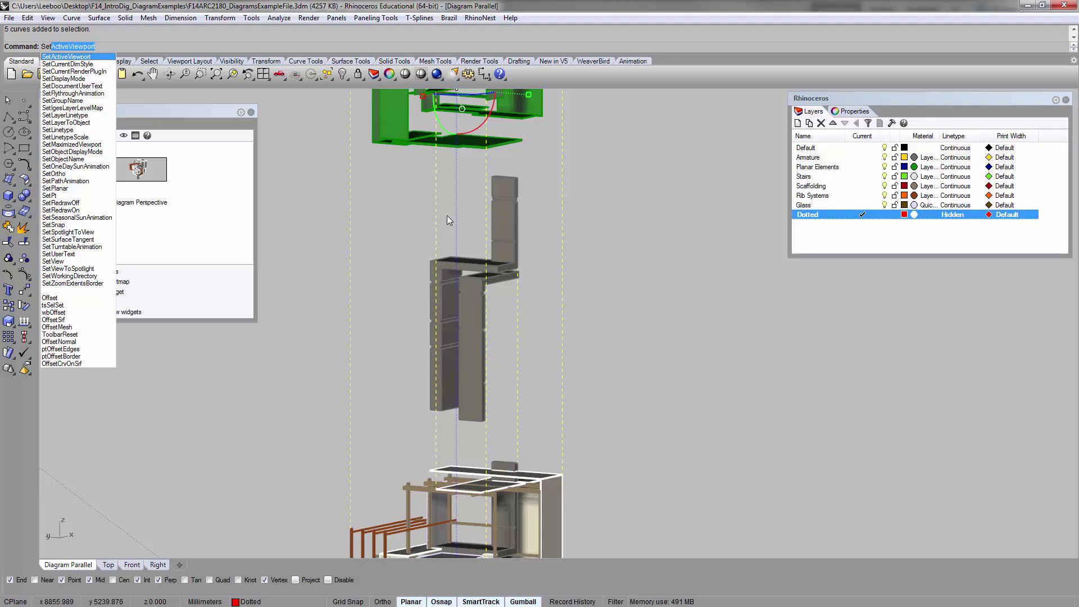
{"action": "key", "text": "Down"}
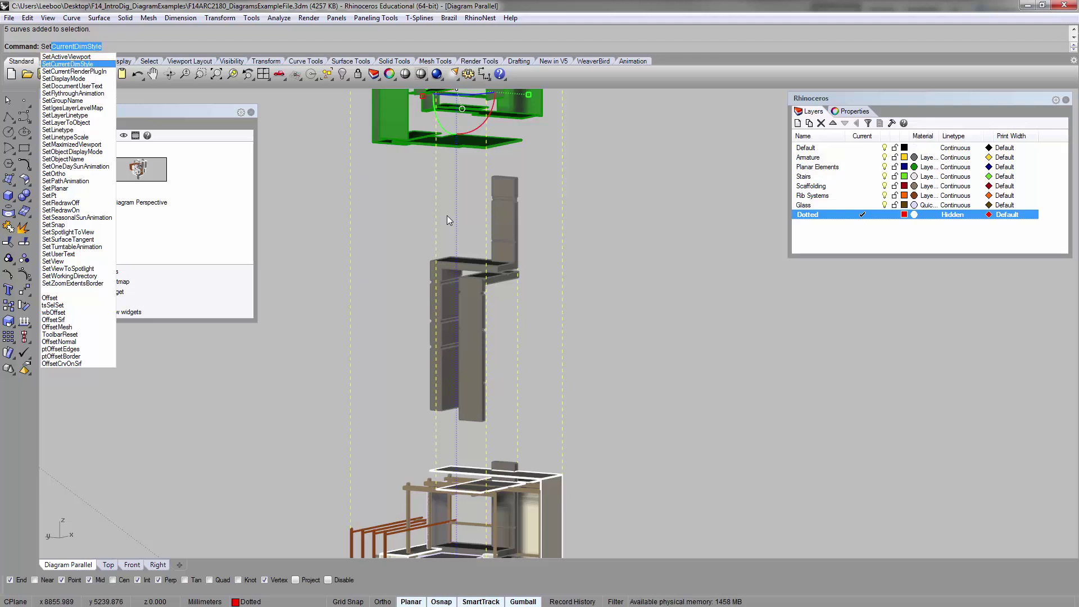
{"action": "left_click", "coordinate": [99, 137]}
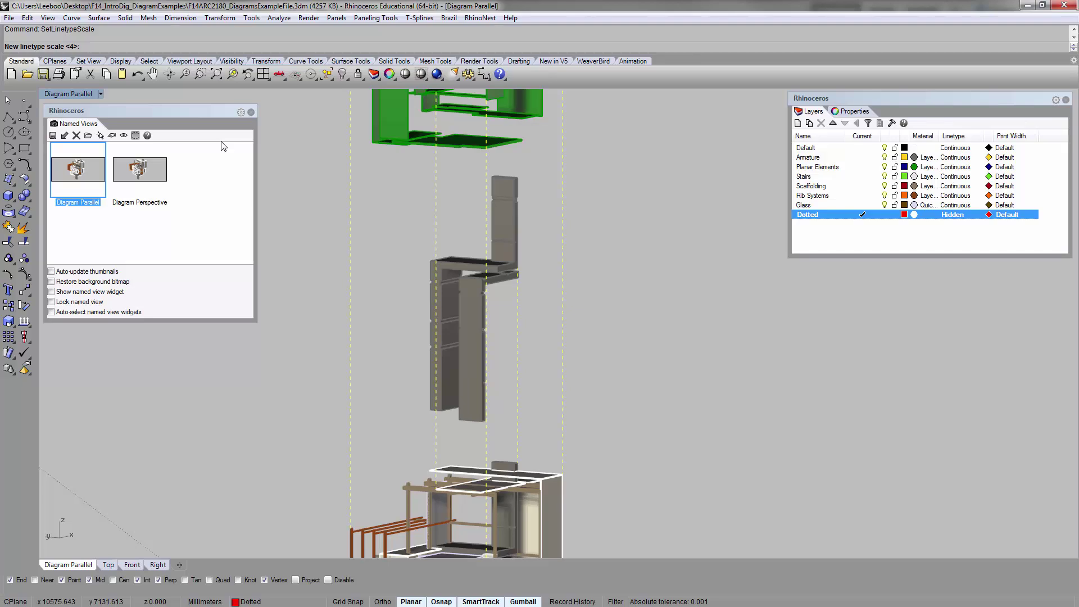
{"action": "type", "text": "6"}
{"action": "key", "text": "Return"}
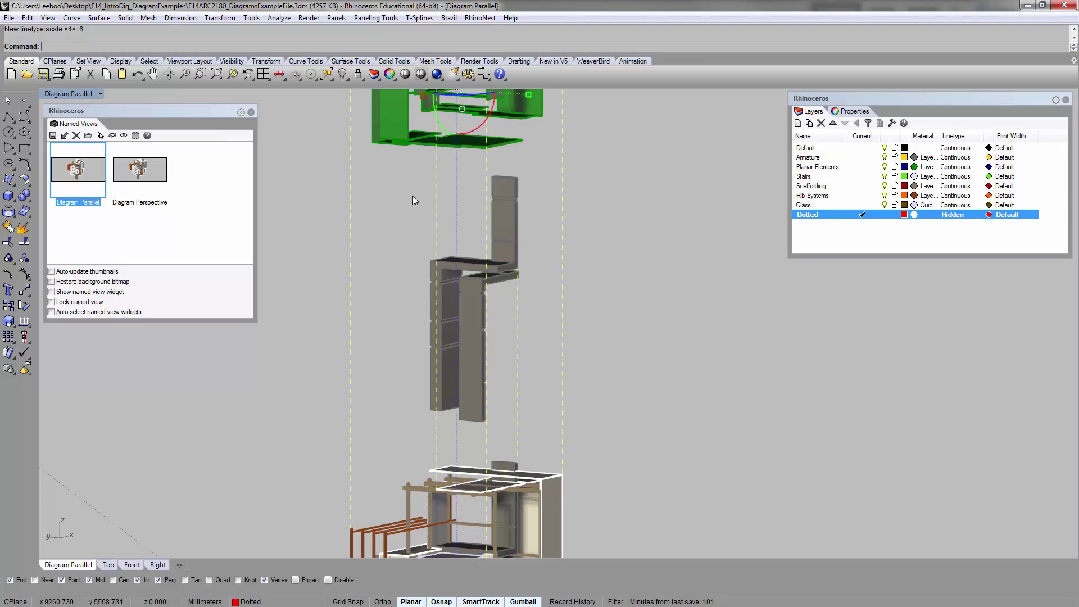
{"action": "scroll", "coordinate": [518, 247], "scroll_direction": "down", "scroll_amount": 5}
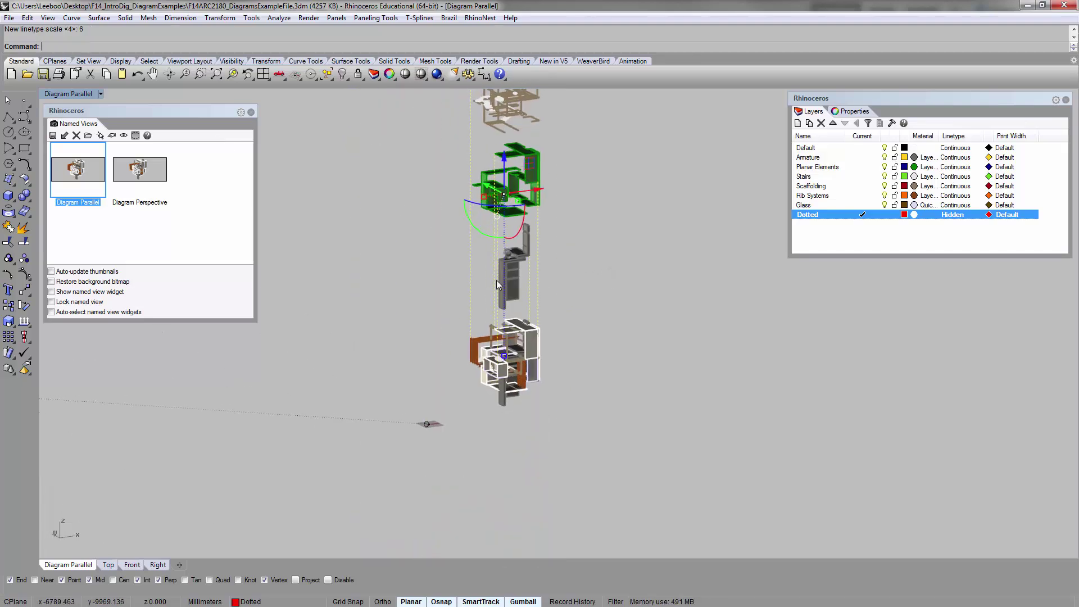
{"action": "scroll", "coordinate": [502, 216], "scroll_direction": "down", "scroll_amount": 2}
{"action": "right_click_drag", "start_coordinate": [502, 216], "coordinate": [470, 303], "text": "shift"}
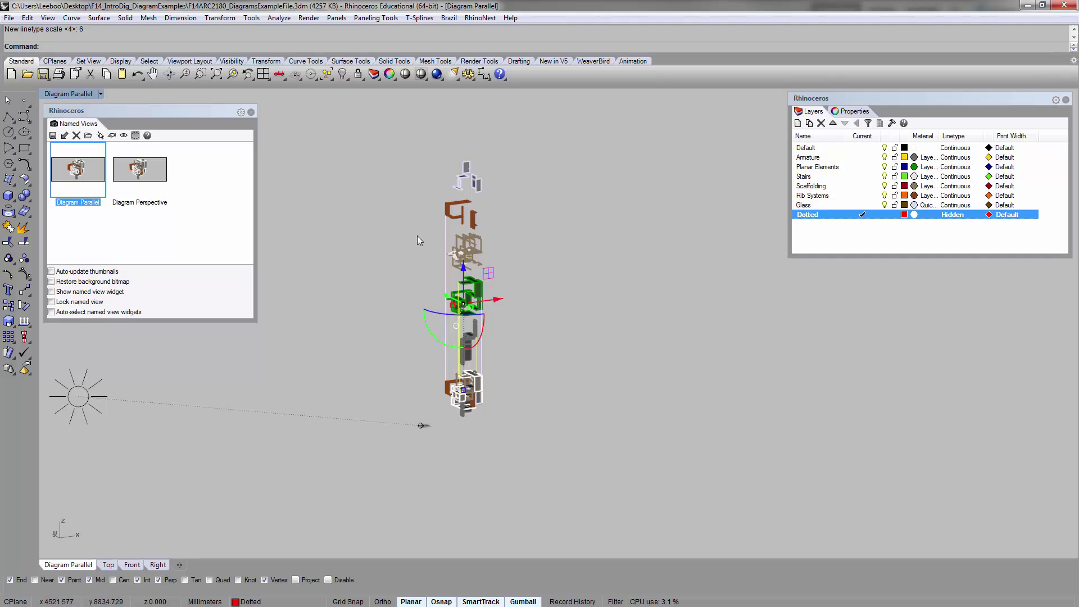
{"action": "left_click", "coordinate": [430, 266]}
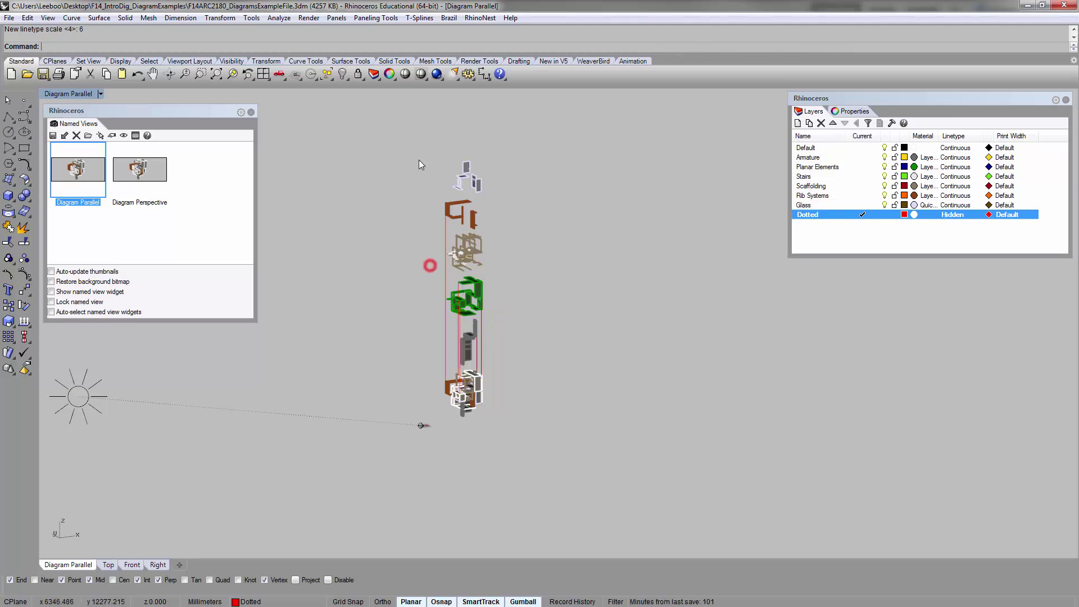
- Restore the Diagram Parallel view and frame the whole exploded stack by zooming to all its selected objects
{"action": "left_click_drag", "start_coordinate": [362, 127], "coordinate": [686, 509]}
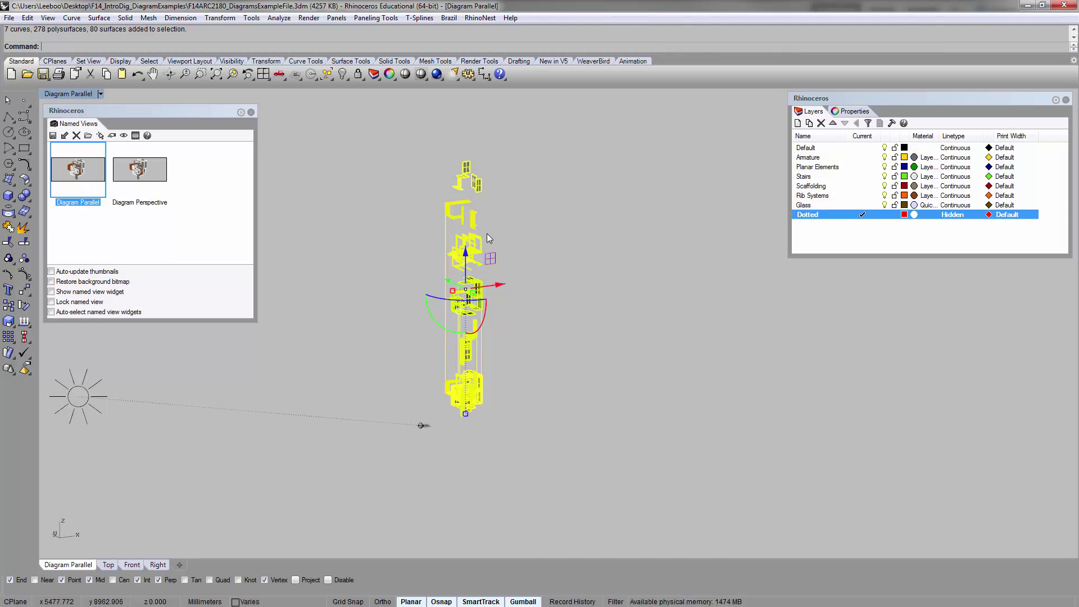
{"action": "scroll", "coordinate": [430, 249], "scroll_direction": "up", "scroll_amount": 6}
{"action": "scroll", "coordinate": [447, 235], "scroll_direction": "down", "scroll_amount": 2}
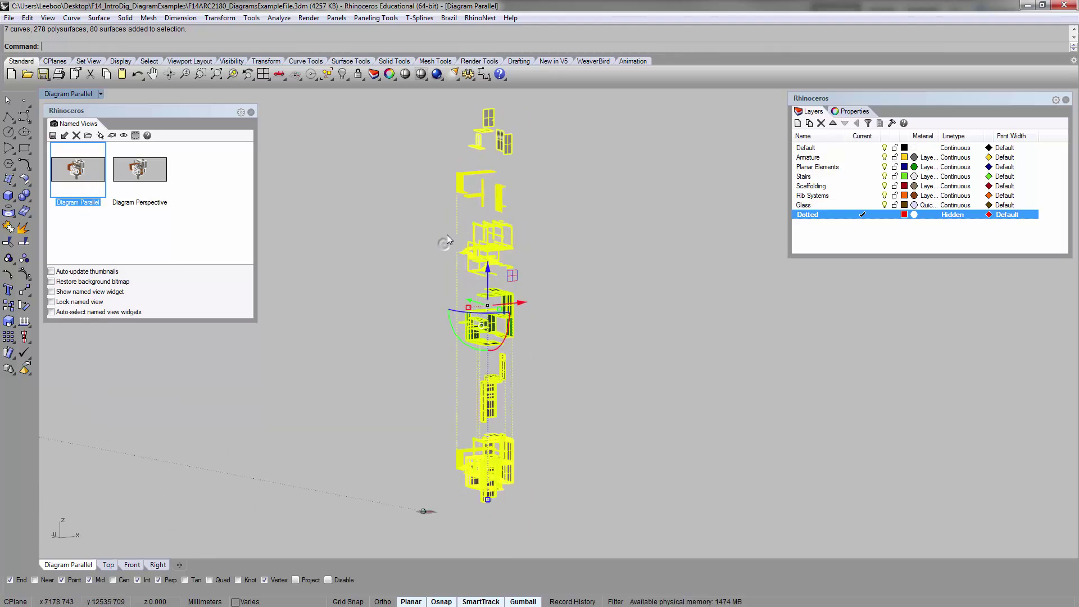
{"action": "mouse_move", "coordinate": [448, 235]}
{"action": "right_mouse_down"}
{"action": "mouse_move", "coordinate": [442, 254]}
{"action": "mouse_move", "coordinate": [452, 253]}
{"action": "right_mouse_up"}
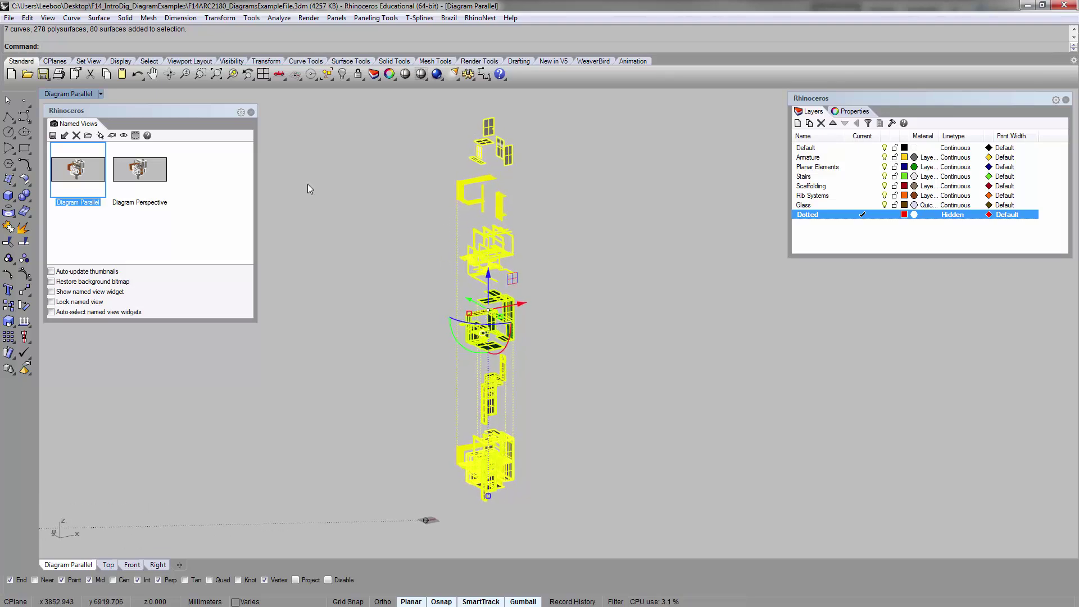
{"action": "double_click", "coordinate": [79, 176]}
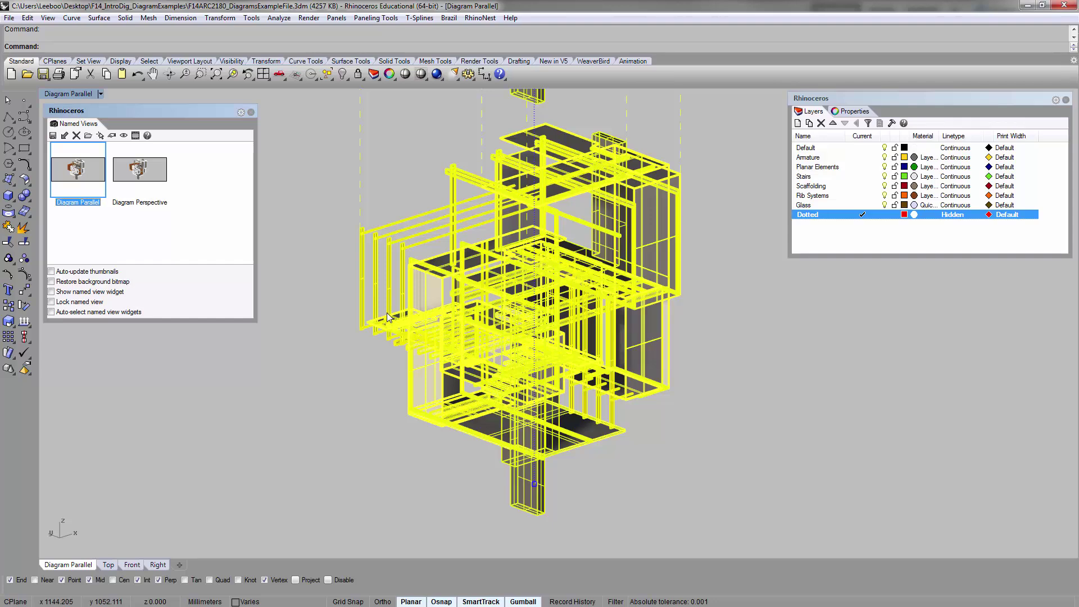
{"action": "right_click_drag", "start_coordinate": [394, 307], "coordinate": [473, 402], "text": "shift"}
{"action": "scroll", "coordinate": [405, 320], "scroll_direction": "down", "scroll_amount": 10}
{"action": "type", "text": "zs"}
{"action": "key", "text": "Return"}
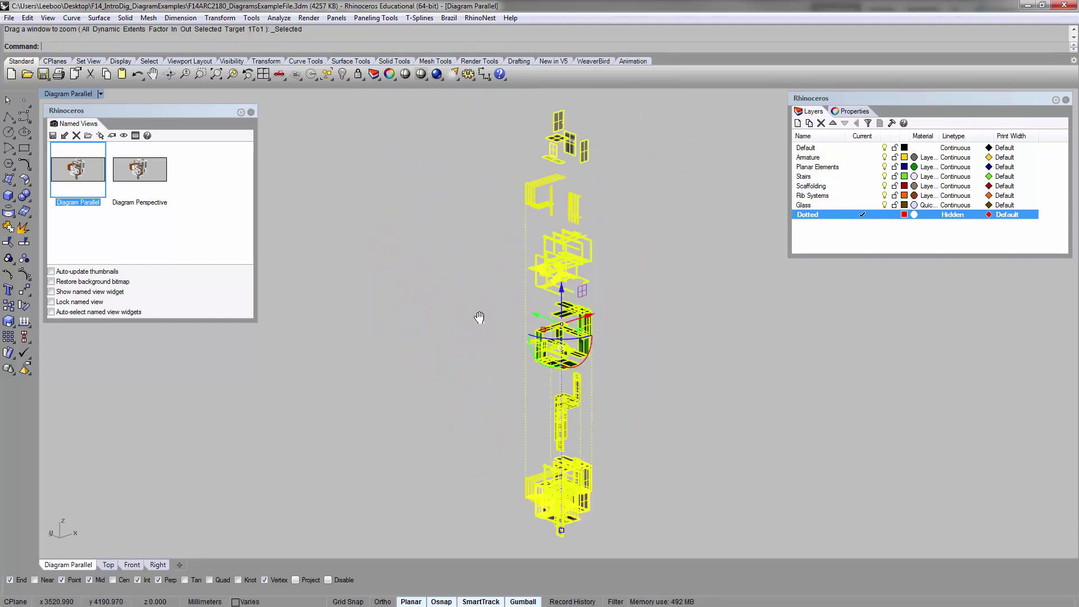
{"action": "right_click_drag", "start_coordinate": [479, 318], "coordinate": [467, 313]}
{"action": "left_click", "coordinate": [417, 312]}
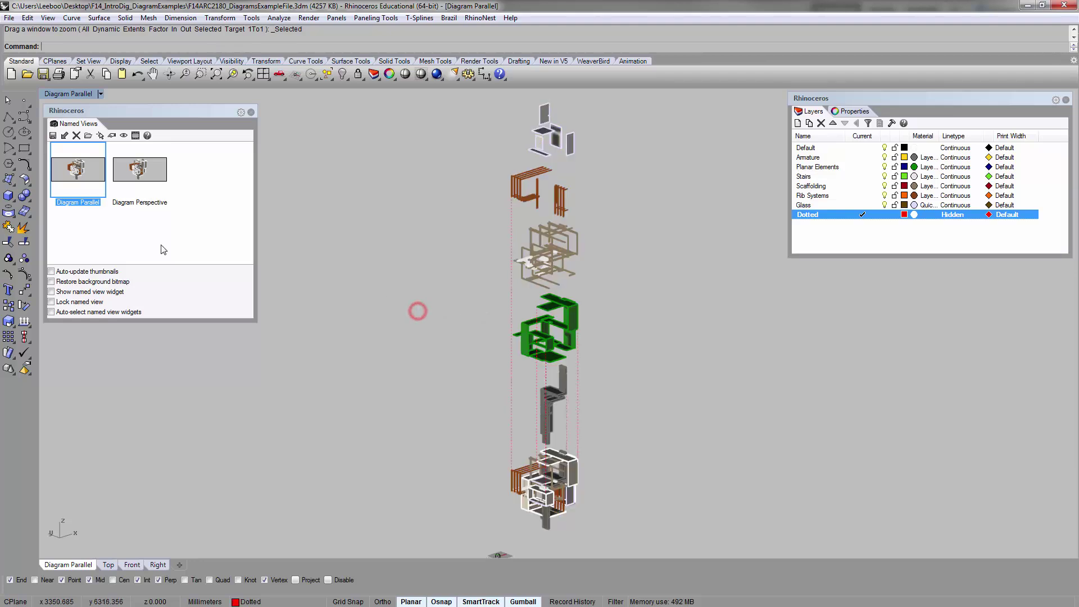
- Save the current framing of the exploded stack as a named view called Diagram Exploded
{"action": "left_click", "coordinate": [53, 136]}
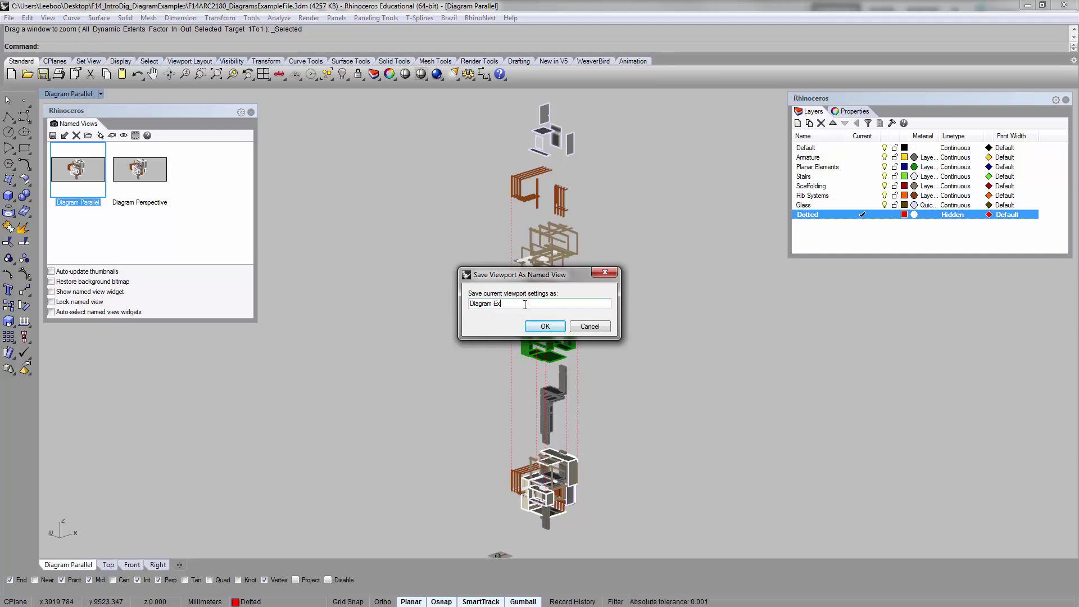
{"action": "type", "text": "ploded"}
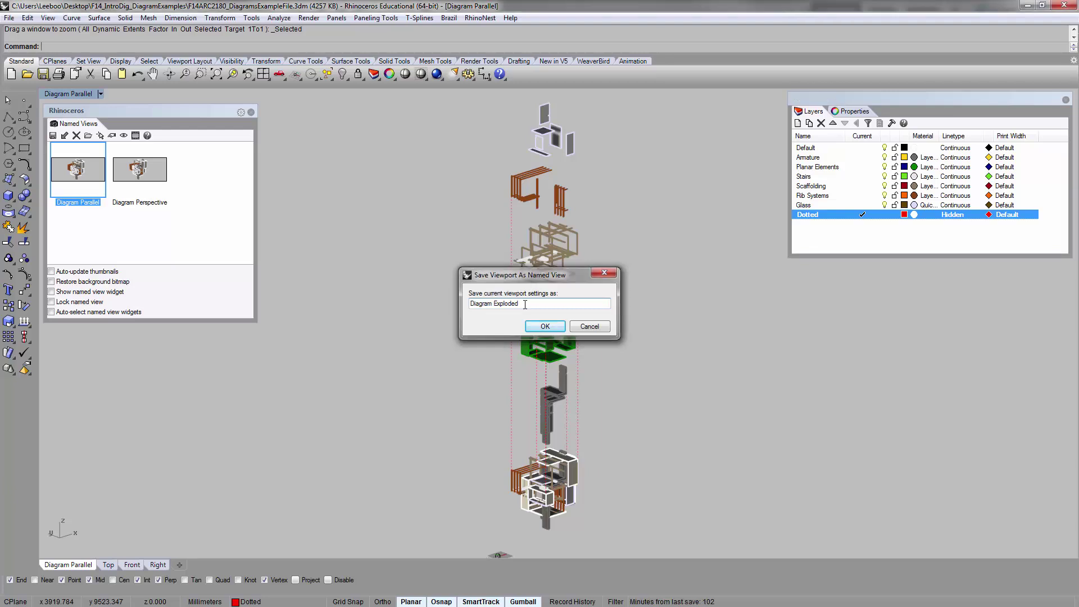
{"action": "key", "text": "Return"}
{"action": "left_click", "coordinate": [410, 225]}
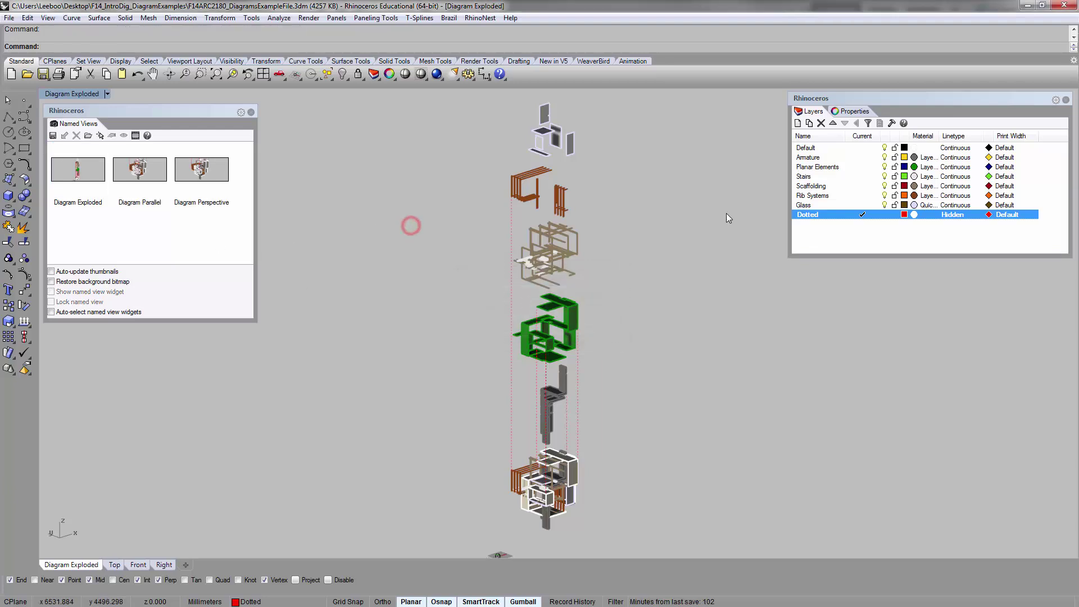
- Switch the Diagram Exploded viewport to the Pen White BG display mode and pick one of the dashed connecting lines, clearing the selection again
{"action": "right_click", "coordinate": [825, 221]}
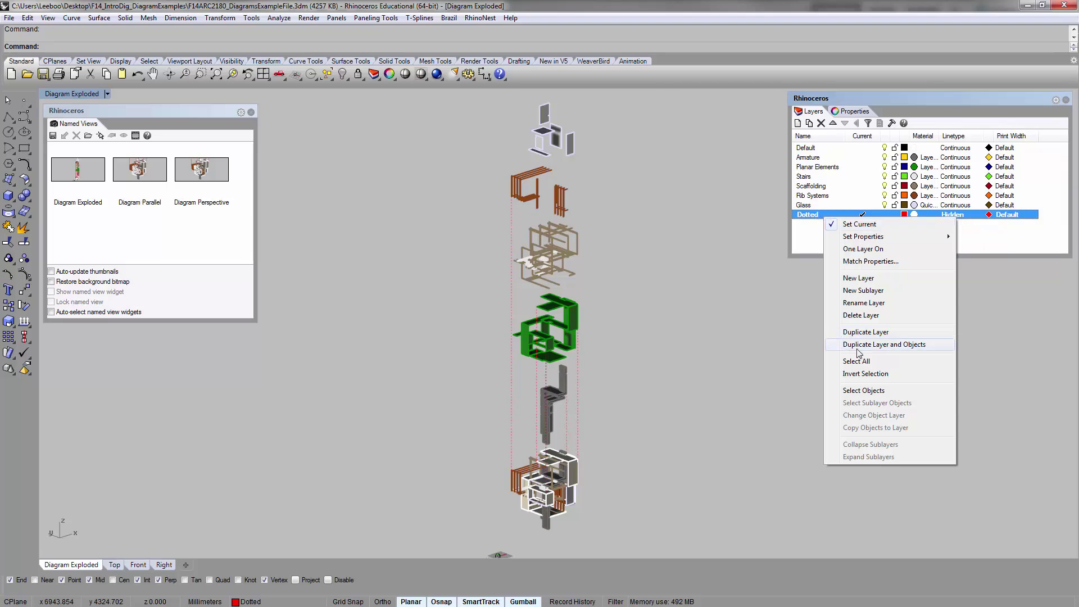
{"action": "left_click", "coordinate": [691, 284]}
{"action": "left_click", "coordinate": [68, 94]}
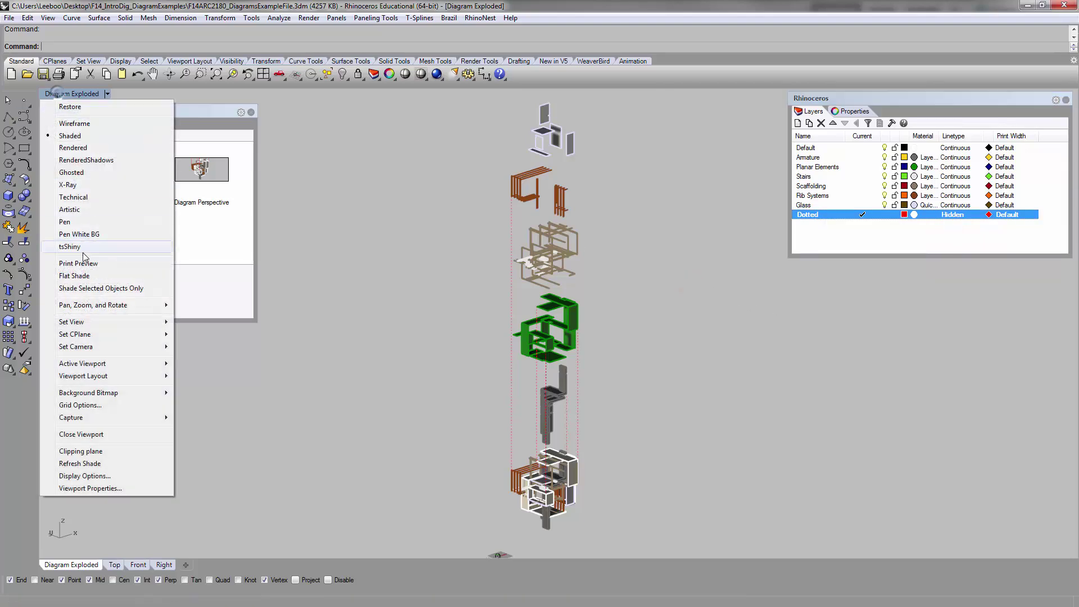
{"action": "left_click", "coordinate": [94, 234]}
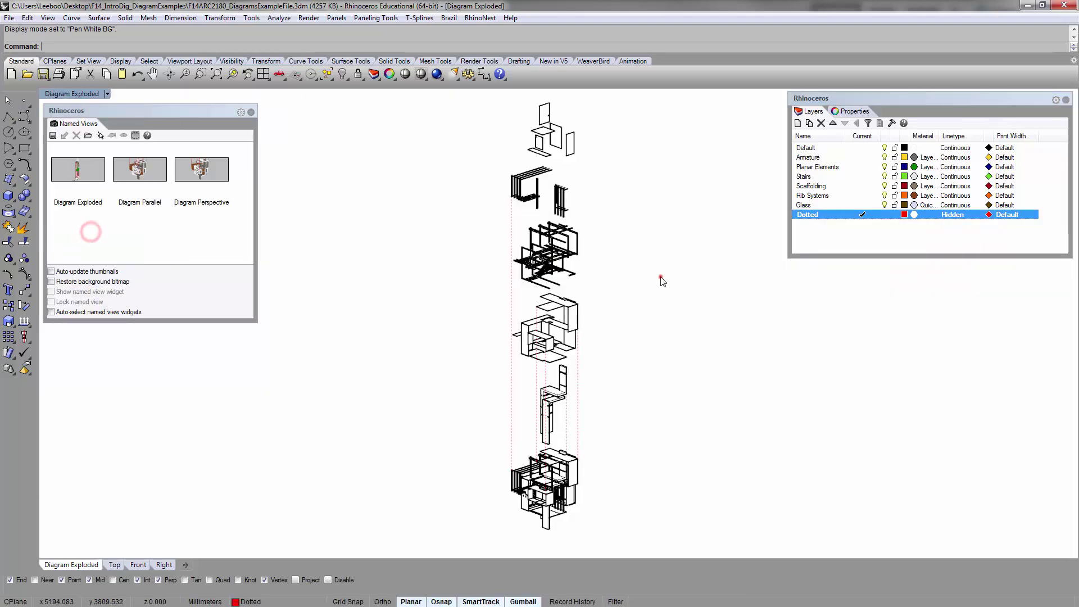
{"action": "left_click", "coordinate": [515, 220]}
{"action": "left_click", "coordinate": [633, 243]}
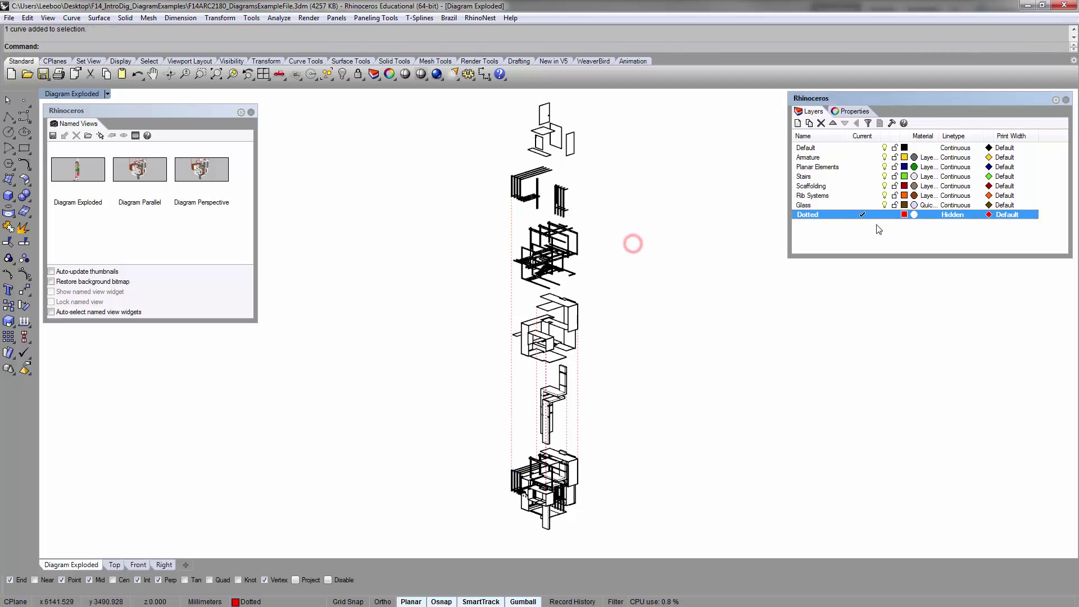
- Try black as the Dotted layer's color and return it to red
{"action": "left_click", "coordinate": [904, 215]}
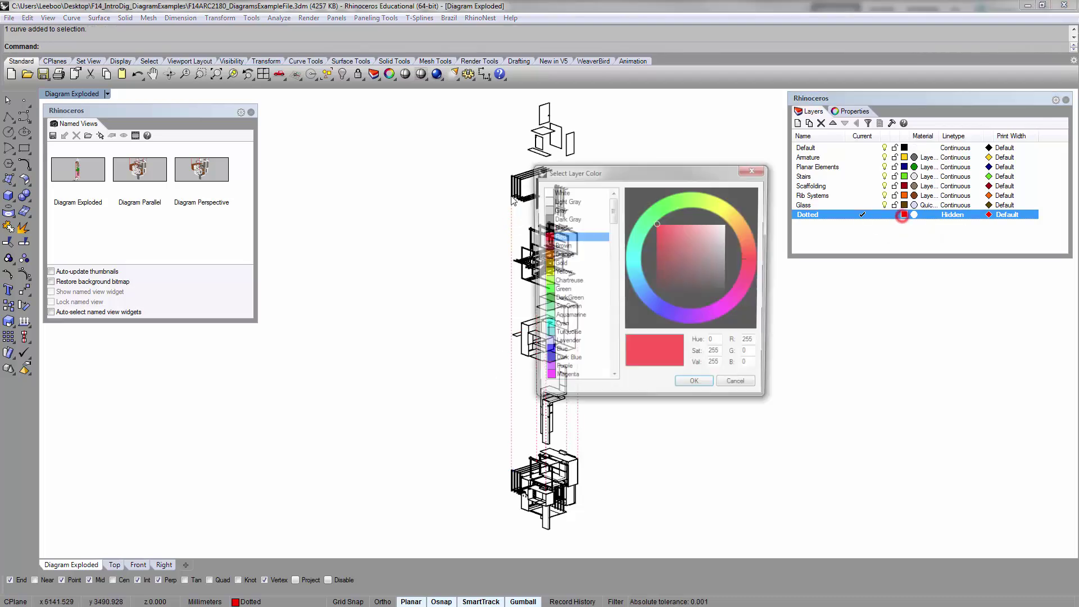
{"action": "left_click", "coordinate": [556, 228]}
{"action": "left_click", "coordinate": [694, 388]}
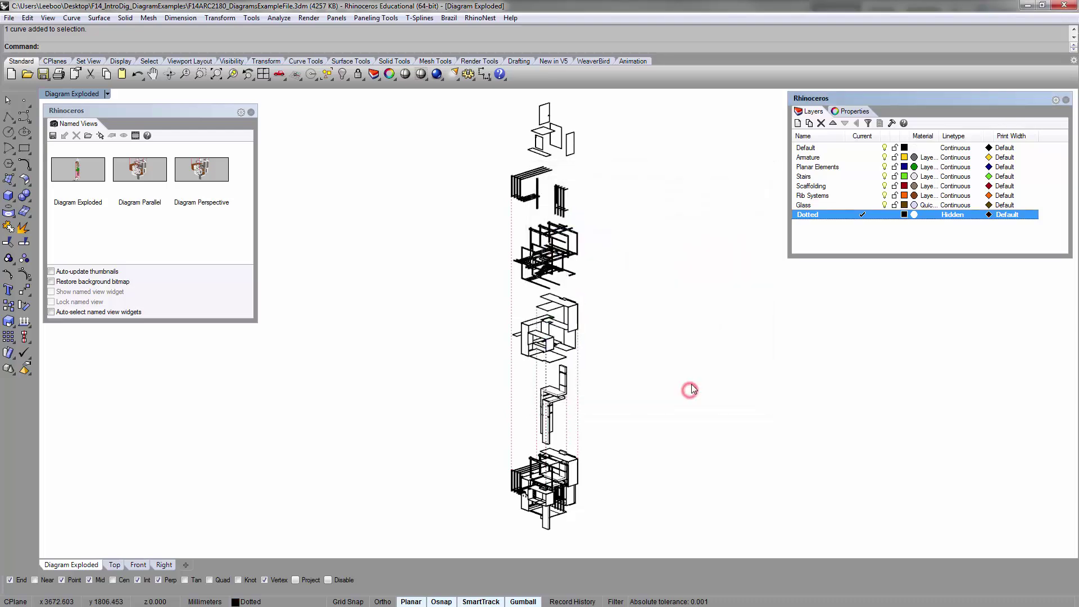
{"action": "left_click", "coordinate": [904, 215]}
{"action": "left_click", "coordinate": [558, 237]}
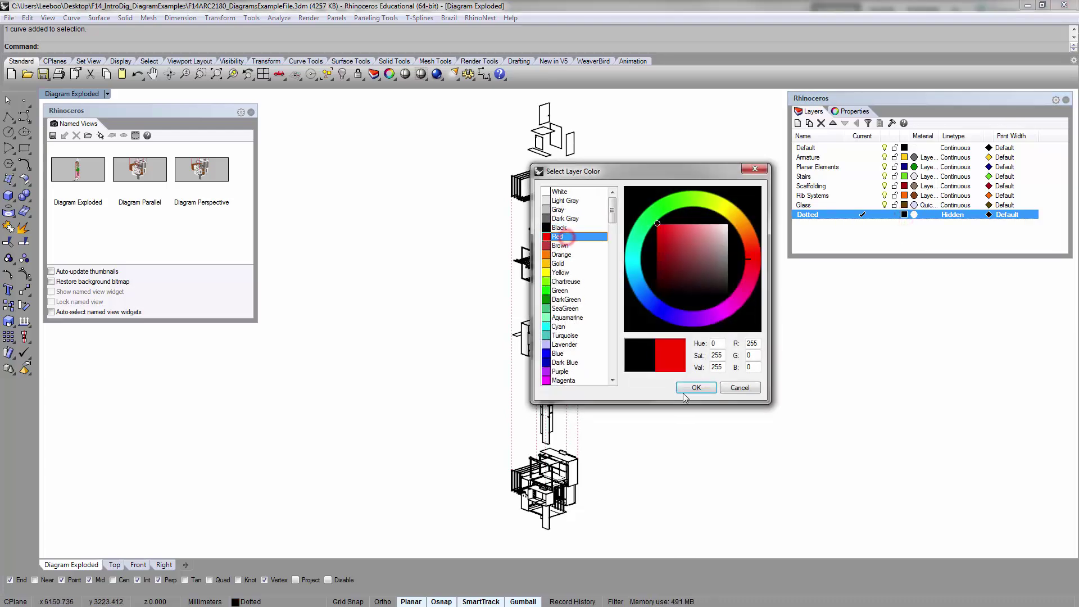
{"action": "left_click", "coordinate": [694, 387]}
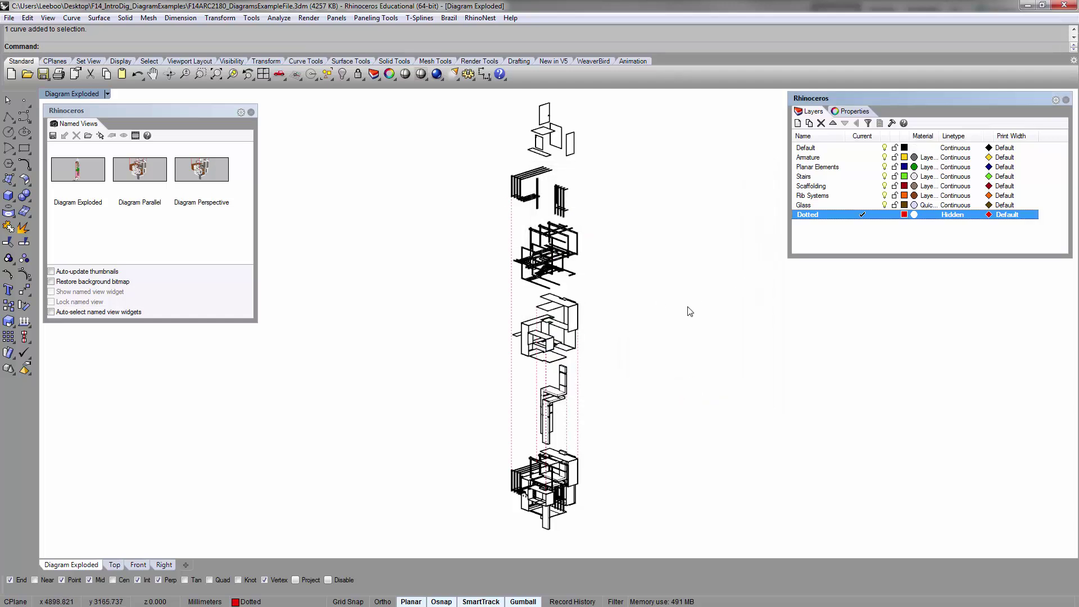
- Select all objects on the Dotted layer, set their linetype scale to 12 with SetLinetypeScale, and clear the selection
{"action": "right_click", "coordinate": [817, 217]}
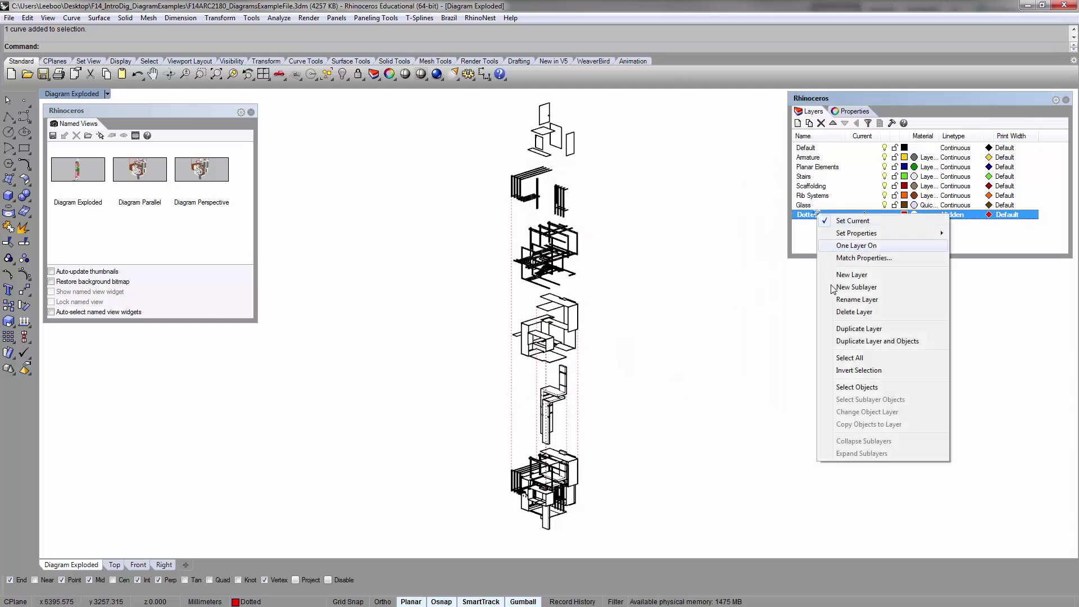
{"action": "left_click", "coordinate": [841, 358]}
{"action": "left_click", "coordinate": [818, 235]}
{"action": "right_click", "coordinate": [816, 216]}
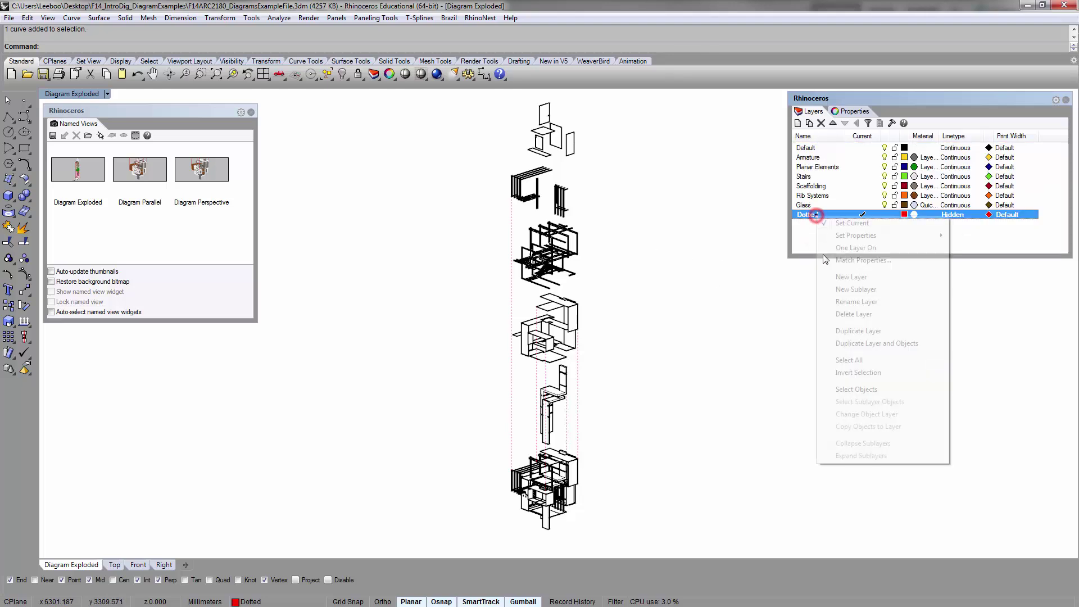
{"action": "left_click", "coordinate": [854, 390]}
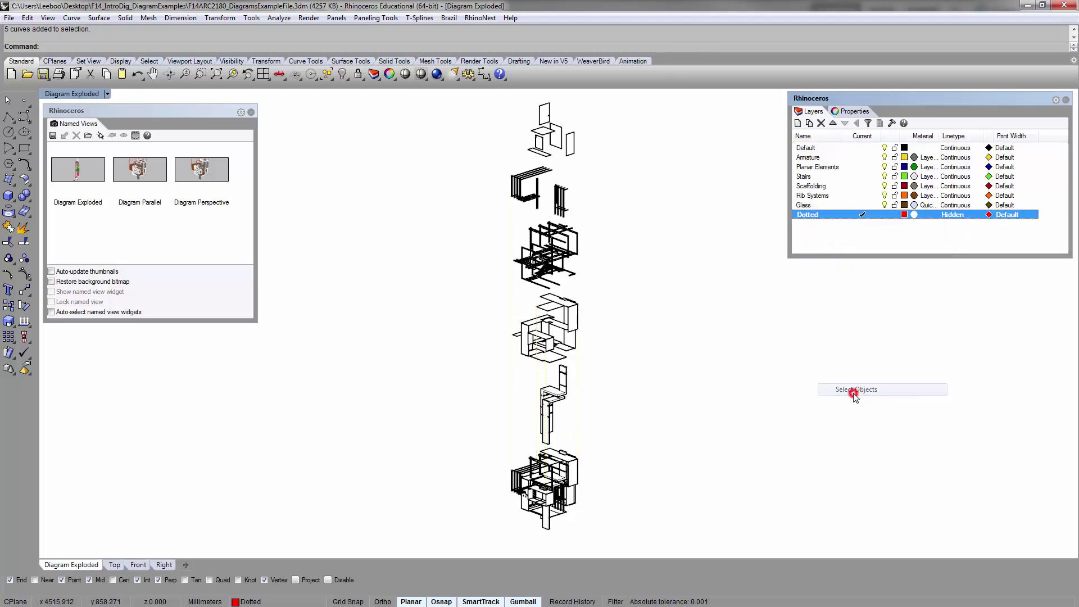
{"action": "type", "text": "Se"}
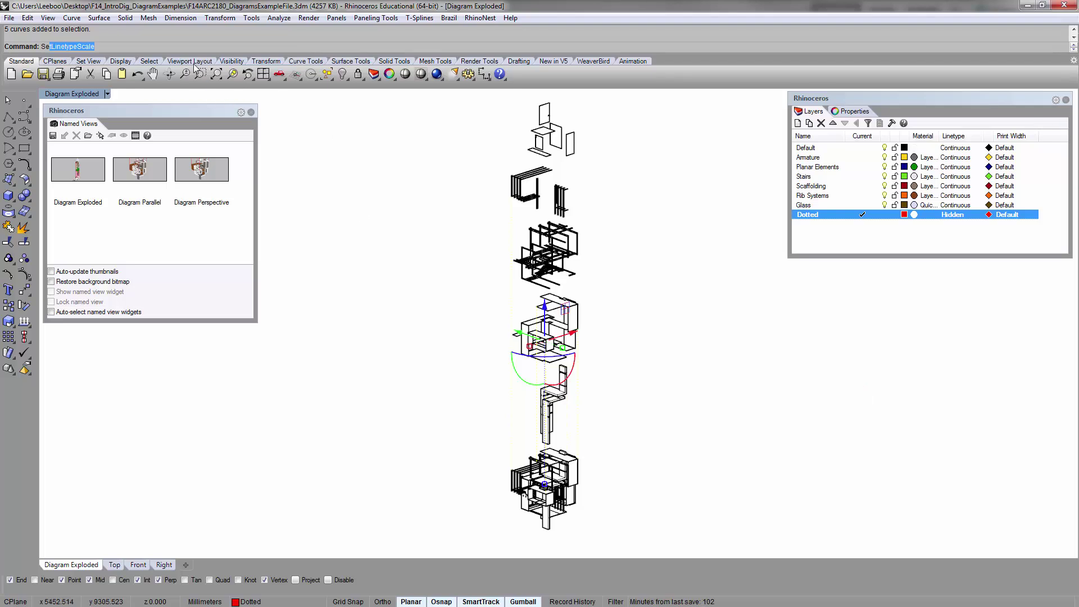
{"action": "type", "text": "t"}
{"action": "key", "text": "Return"}
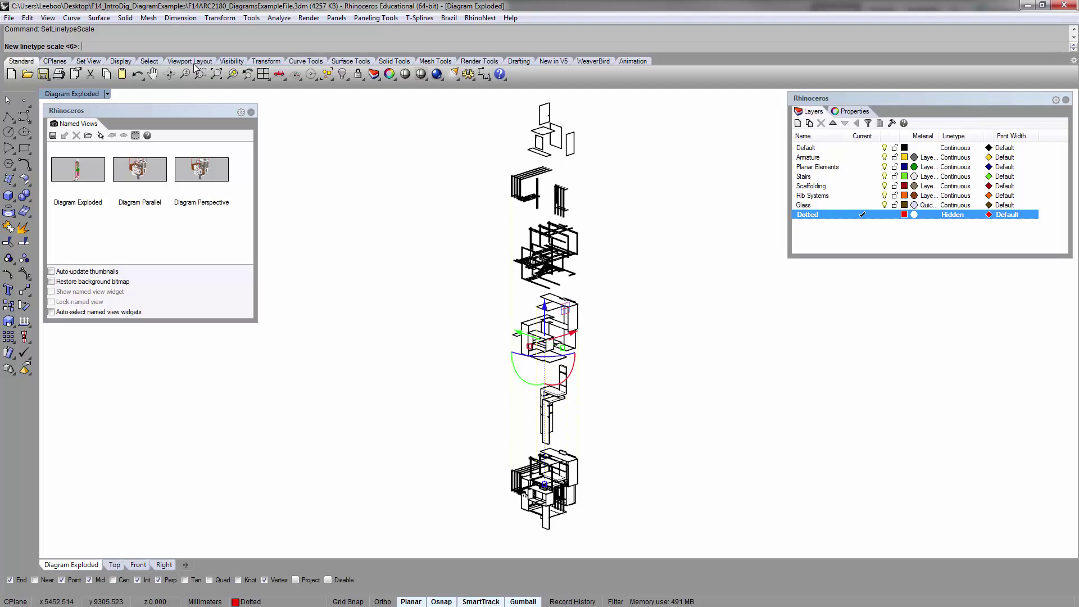
{"action": "key", "text": "Return"}
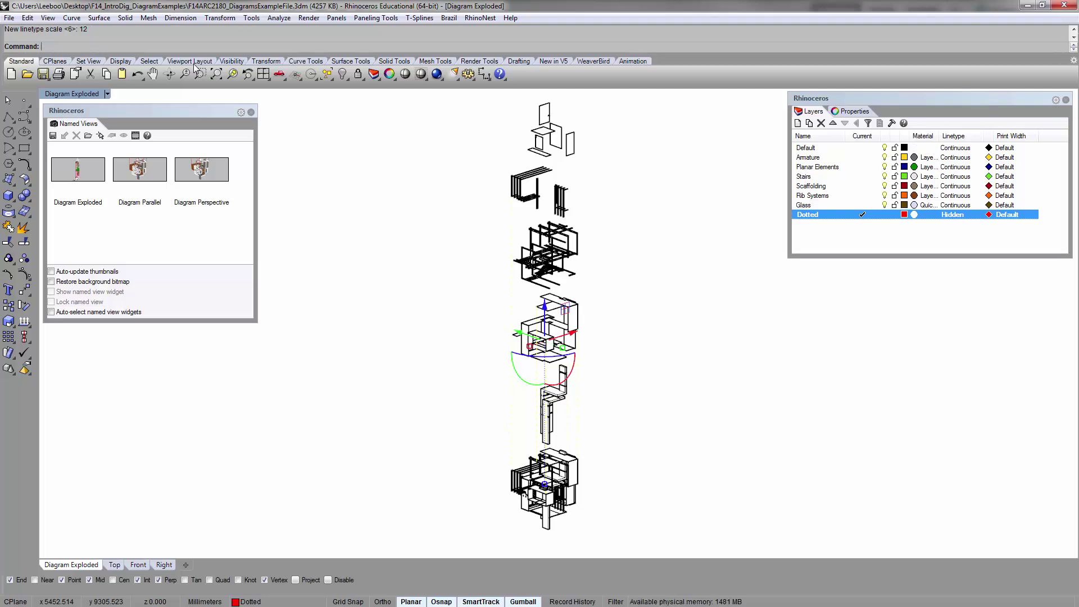
{"action": "left_click", "coordinate": [338, 321]}
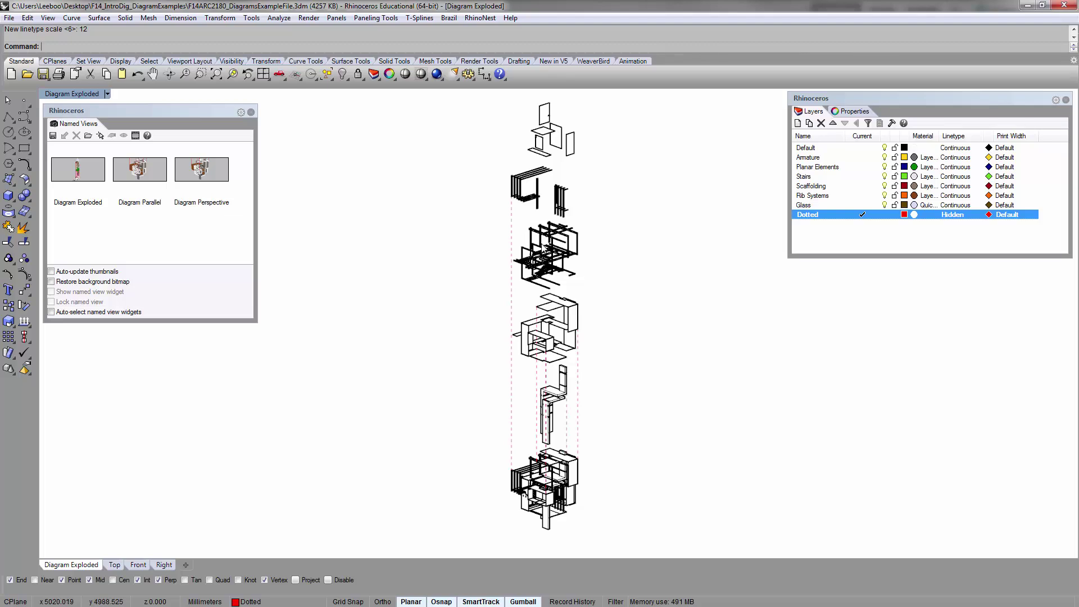
- Review the curve, line, point and object settings of the Pen White BG display mode, and leave the options without saving
{"action": "left_click", "coordinate": [82, 95]}
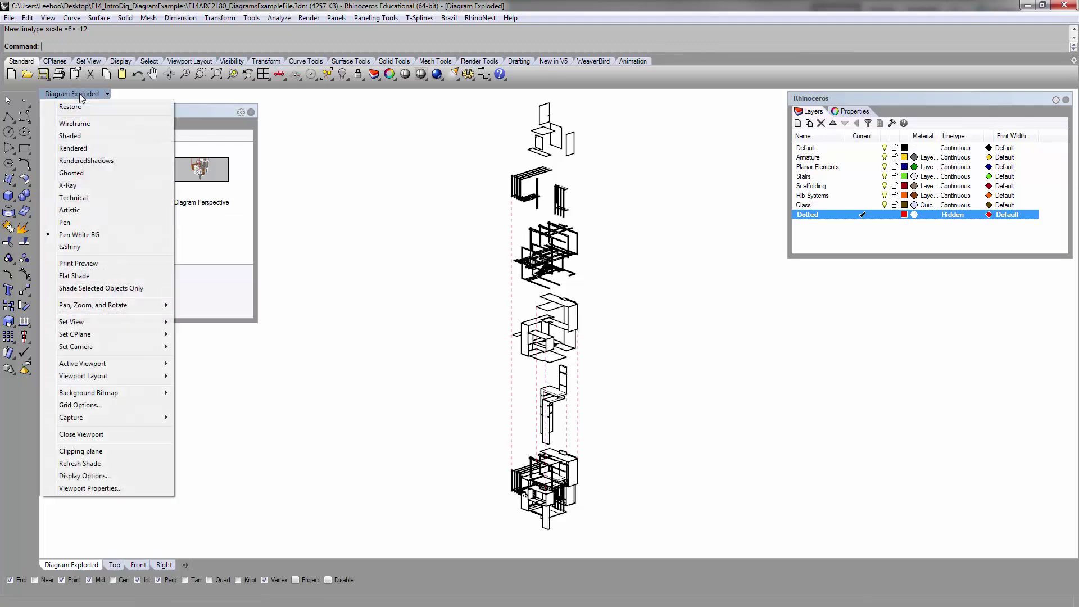
{"action": "left_click", "coordinate": [112, 476]}
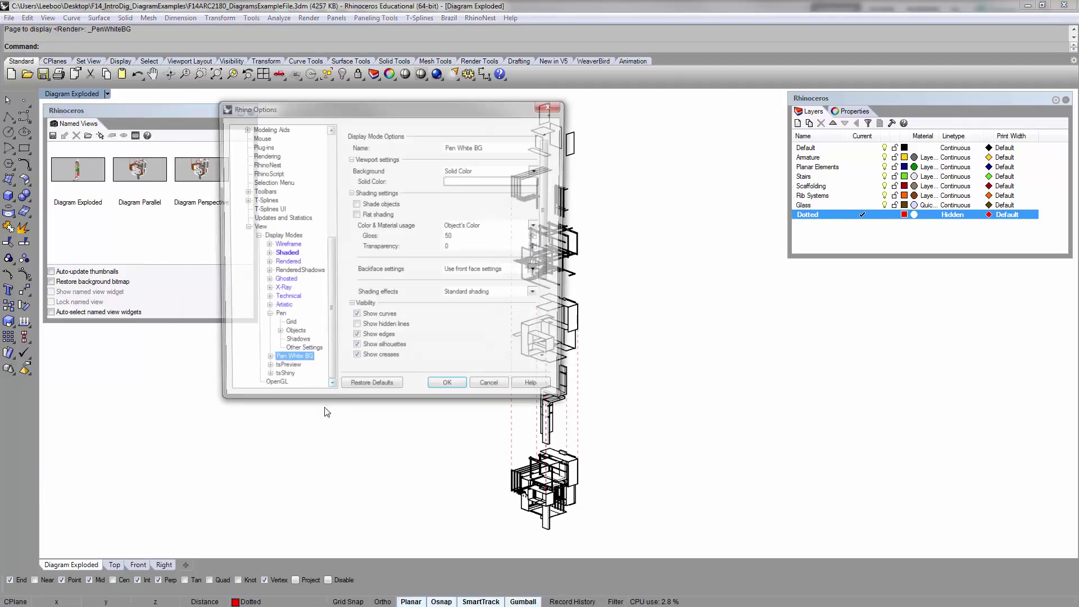
{"action": "left_click", "coordinate": [266, 364]}
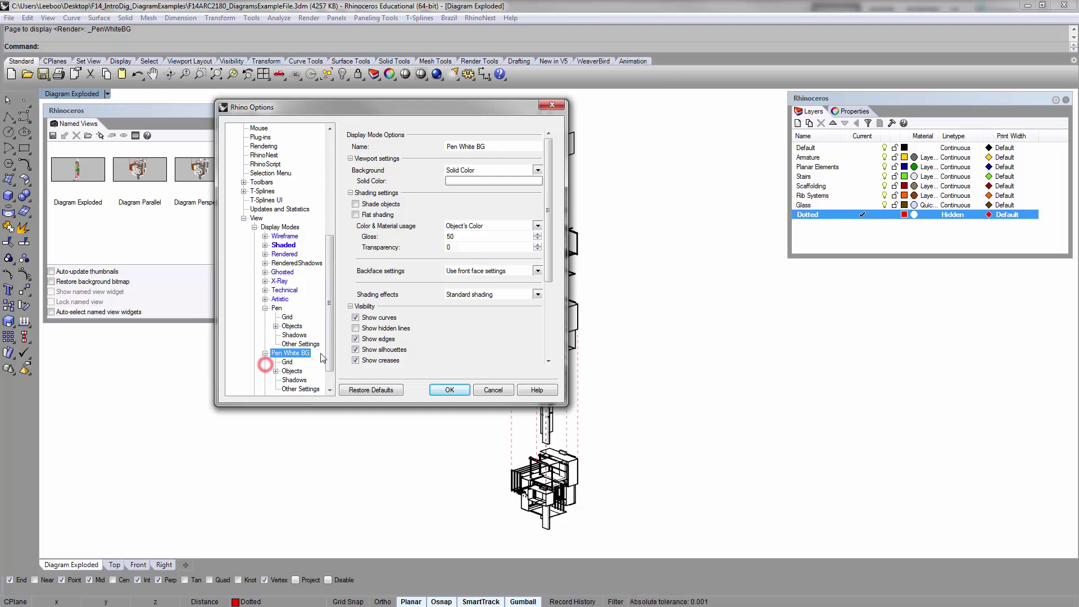
{"action": "mouse_move", "coordinate": [328, 349]}
{"action": "left_mouse_down"}
{"action": "mouse_move", "coordinate": [328, 368]}
{"action": "mouse_move", "coordinate": [308, 359]}
{"action": "left_mouse_up"}
{"action": "left_click", "coordinate": [276, 344]}
{"action": "left_click", "coordinate": [301, 335]}
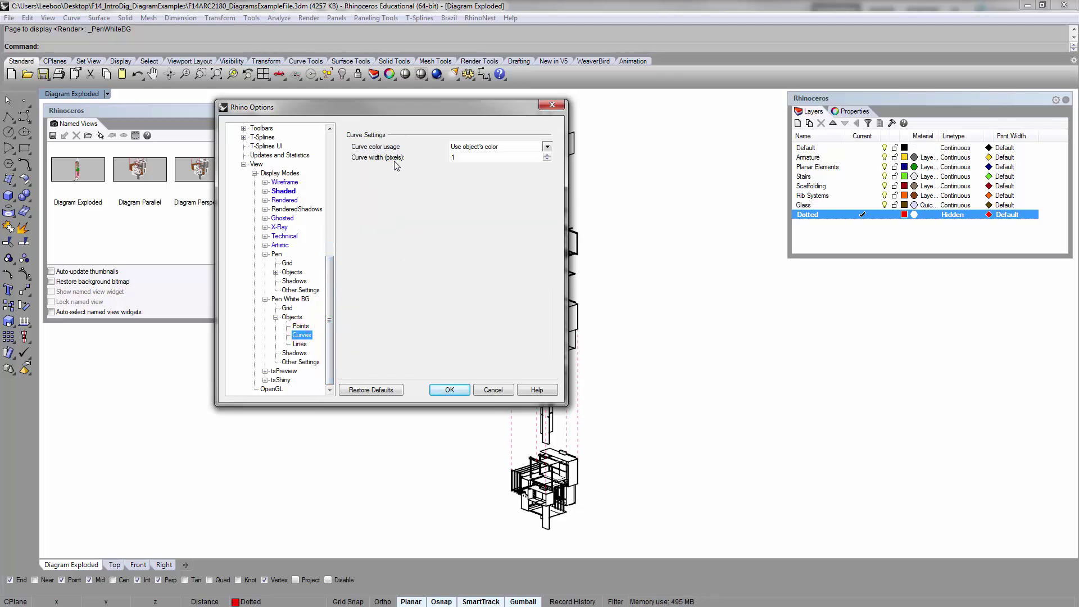
{"action": "left_click", "coordinate": [548, 160]}
{"action": "left_click", "coordinate": [301, 345]}
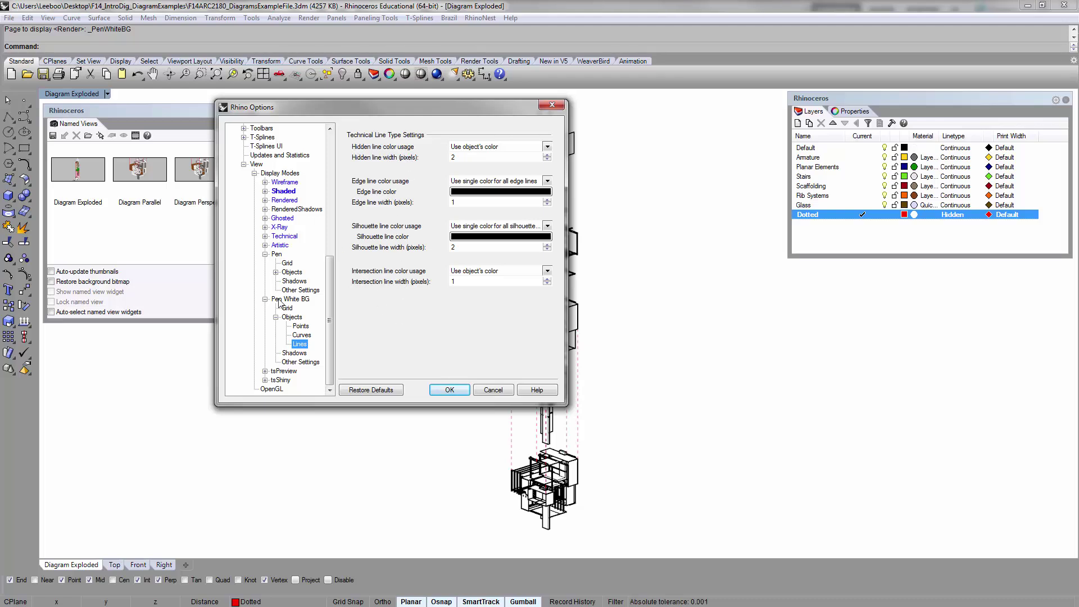
{"action": "left_click", "coordinate": [301, 325]}
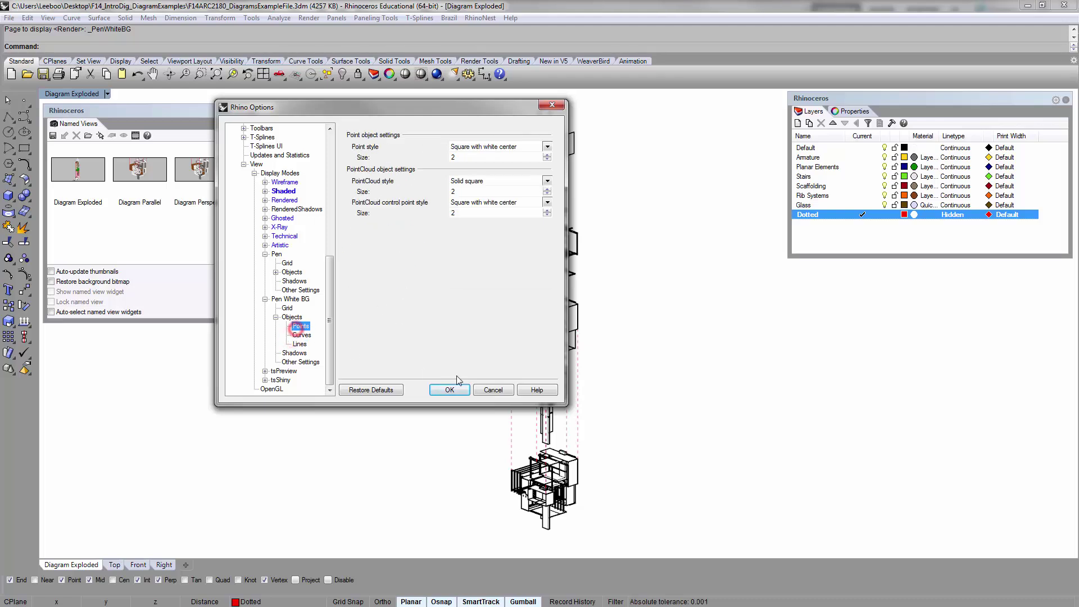
{"action": "left_click", "coordinate": [491, 391]}
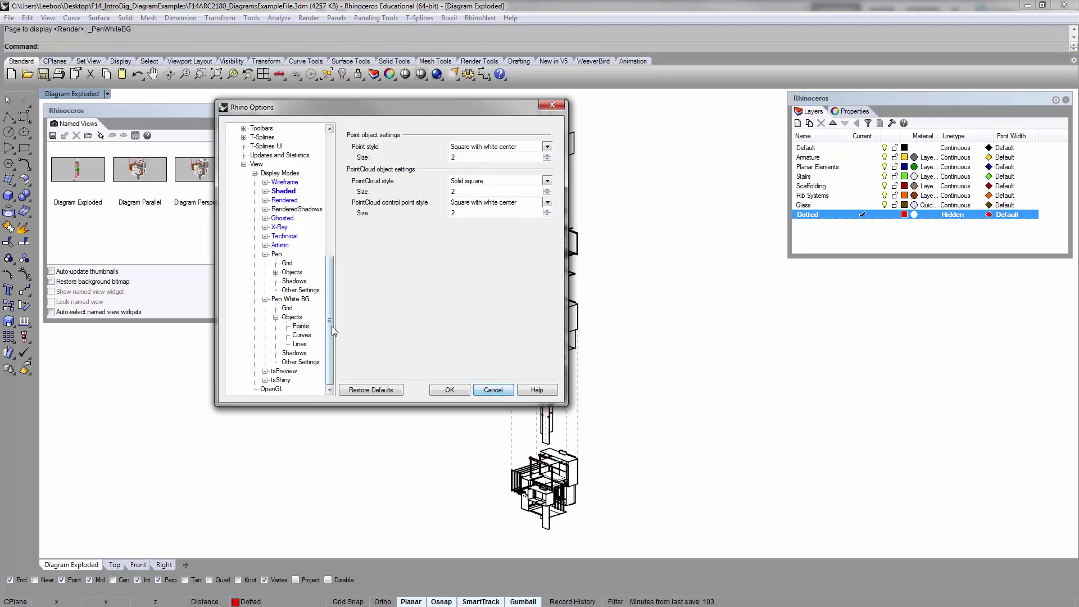
{"action": "left_click", "coordinate": [292, 317]}
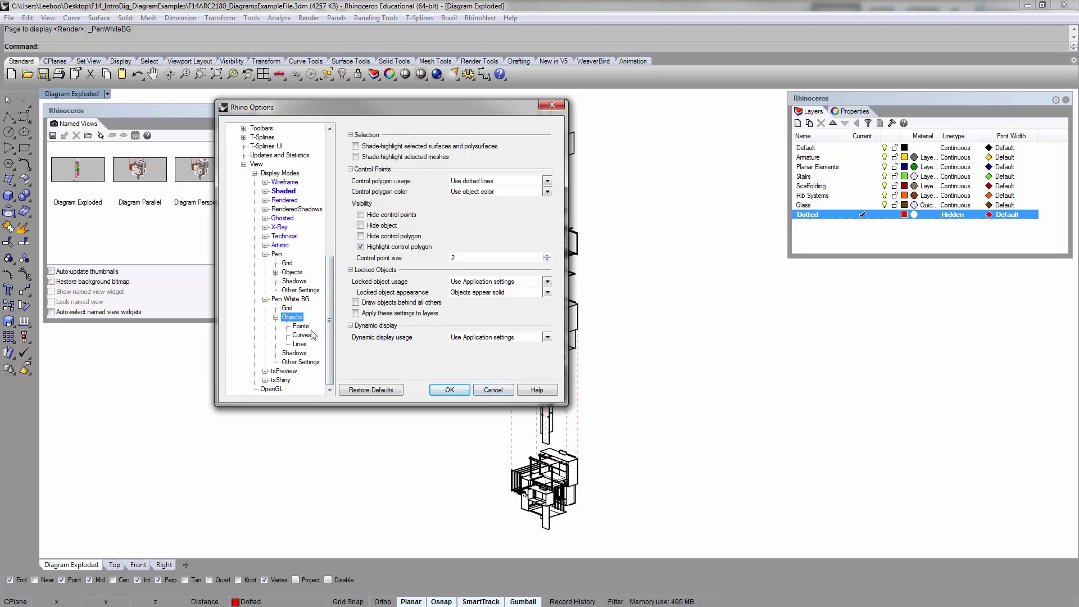
{"action": "left_click_drag", "start_coordinate": [455, 103], "coordinate": [336, 103]}
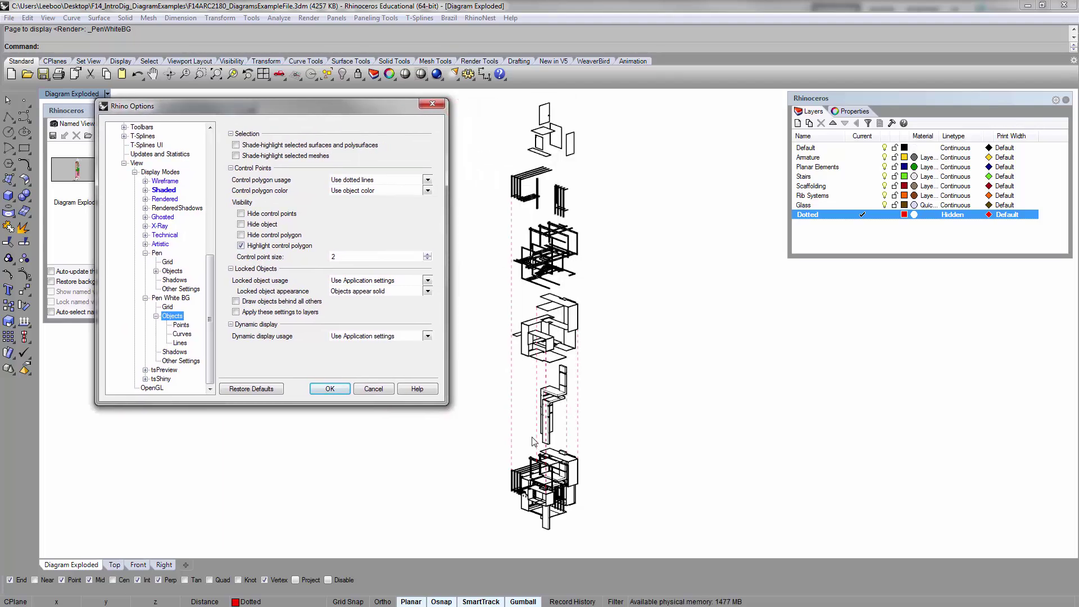
{"action": "left_click", "coordinate": [380, 389]}
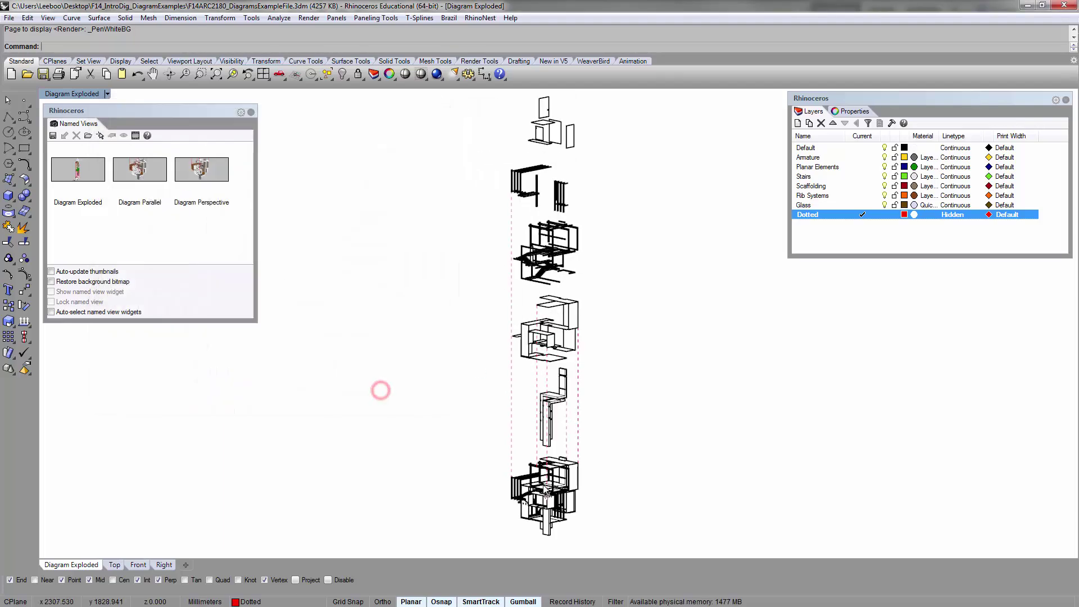
- Try showing hidden lines in the Pen White BG display mode with the assembled model up close, and turn them off again
{"action": "scroll", "coordinate": [593, 478], "scroll_direction": "up", "scroll_amount": 5}
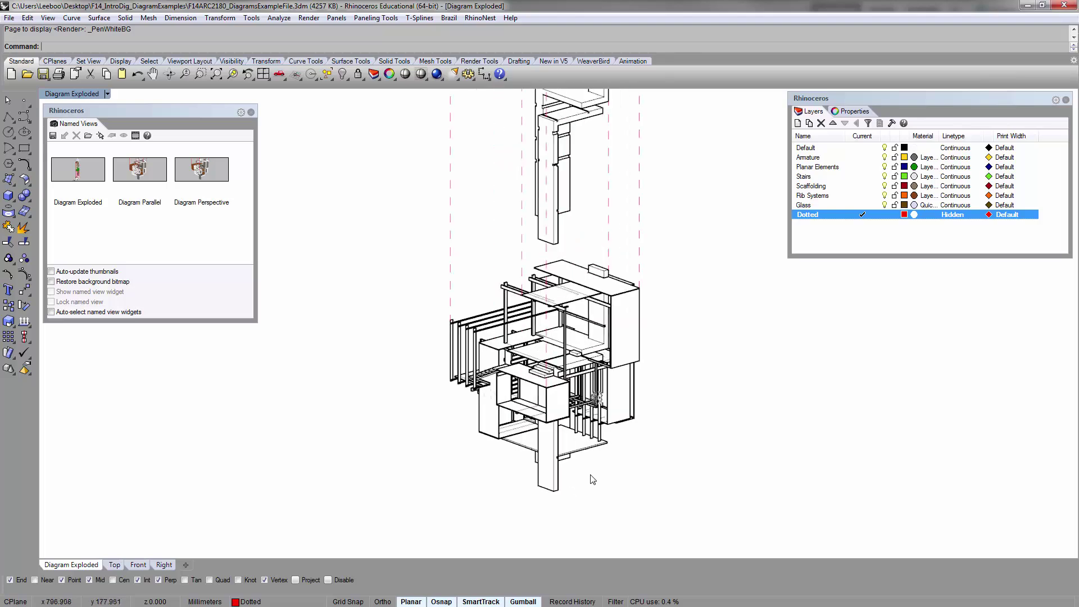
{"action": "scroll", "coordinate": [592, 396], "scroll_direction": "up", "scroll_amount": 4}
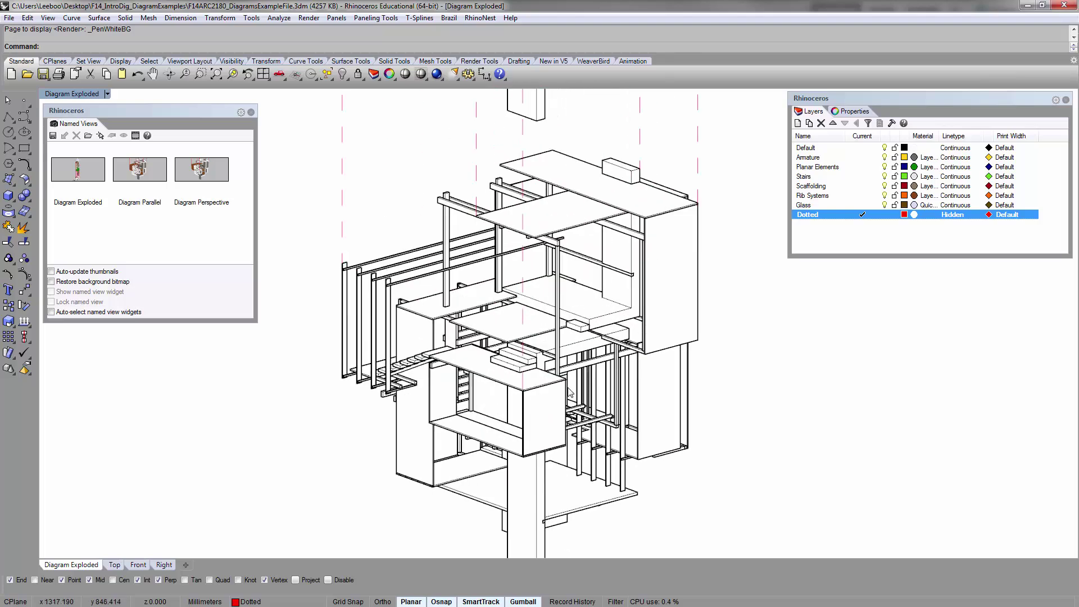
{"action": "left_click", "coordinate": [45, 96]}
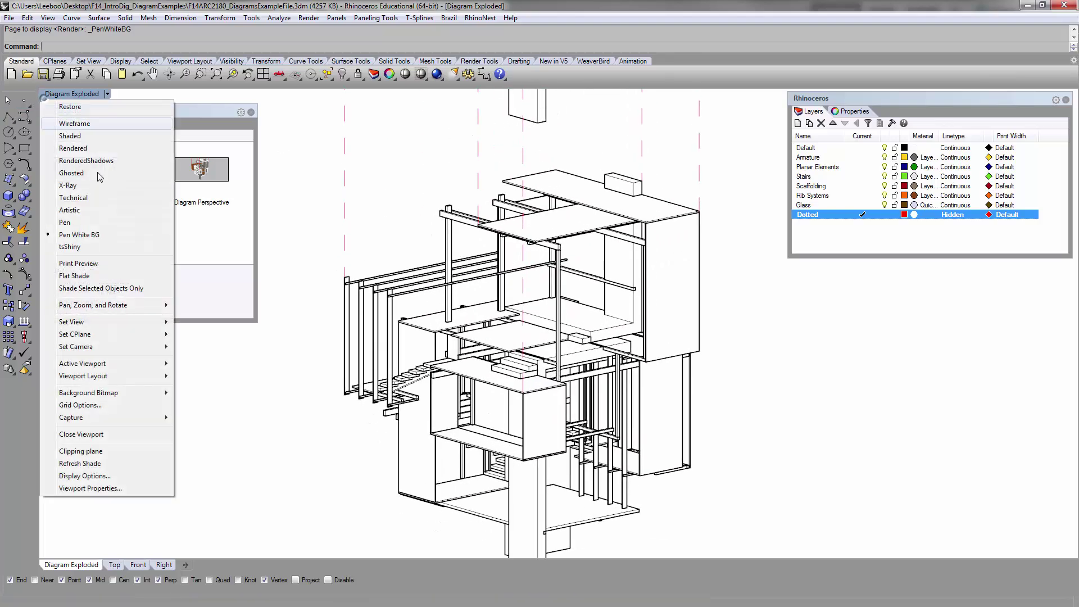
{"action": "left_click", "coordinate": [115, 478]}
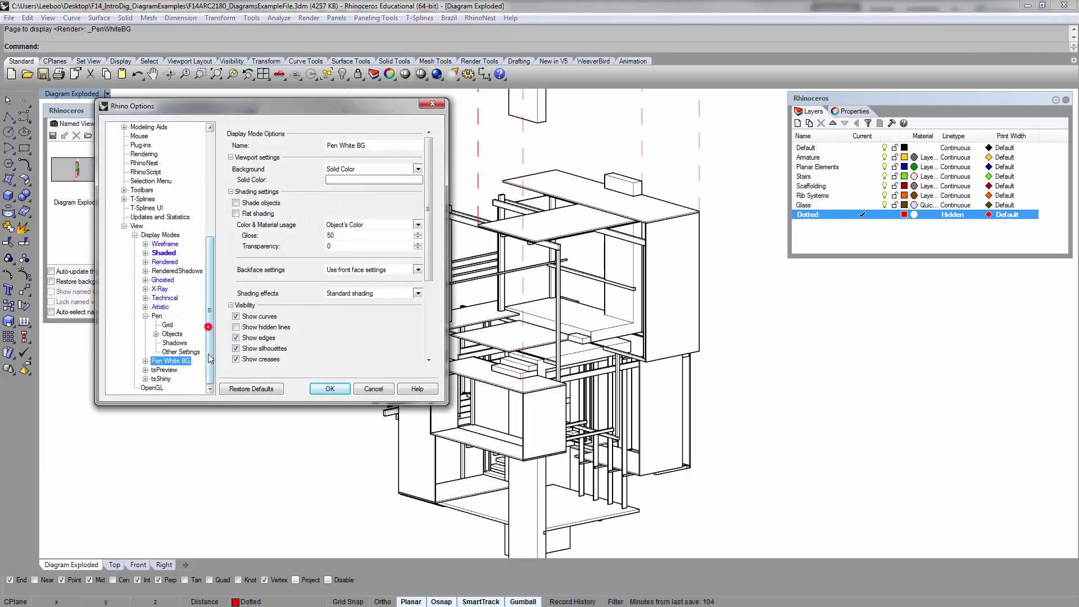
{"action": "left_click", "coordinate": [144, 361]}
{"action": "scroll", "coordinate": [147, 356], "scroll_direction": "down", "scroll_amount": 1}
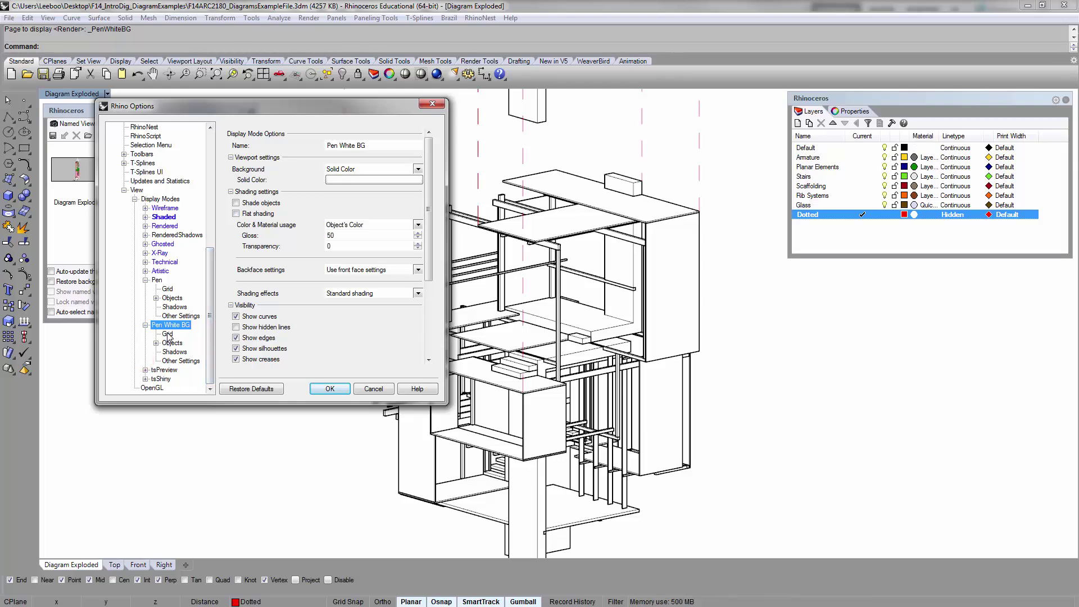
{"action": "left_click", "coordinate": [250, 327]}
{"action": "left_click", "coordinate": [248, 328]}
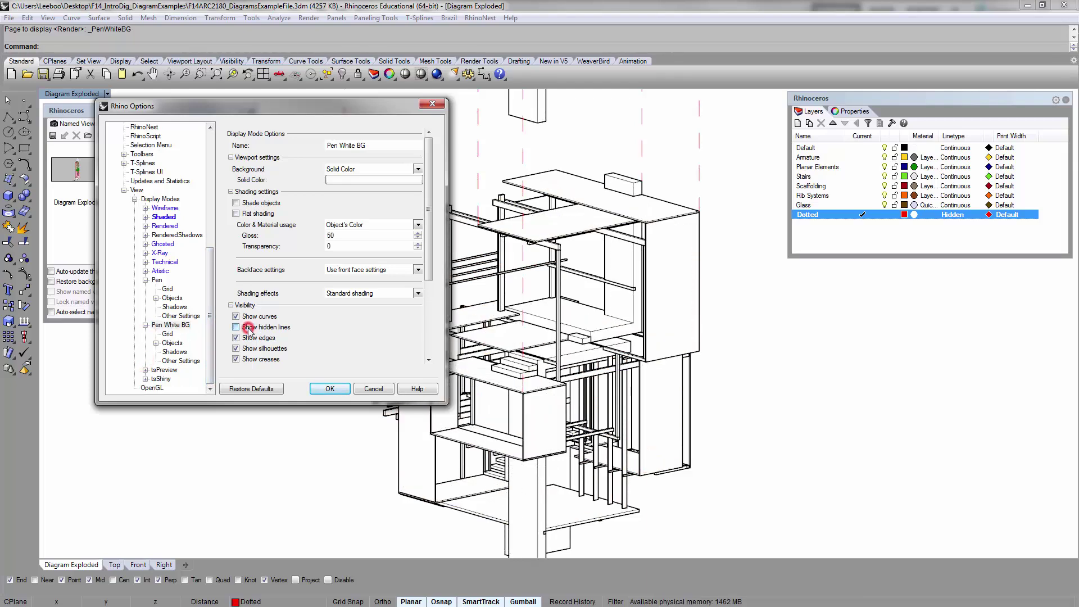
{"action": "left_click", "coordinate": [248, 329]}
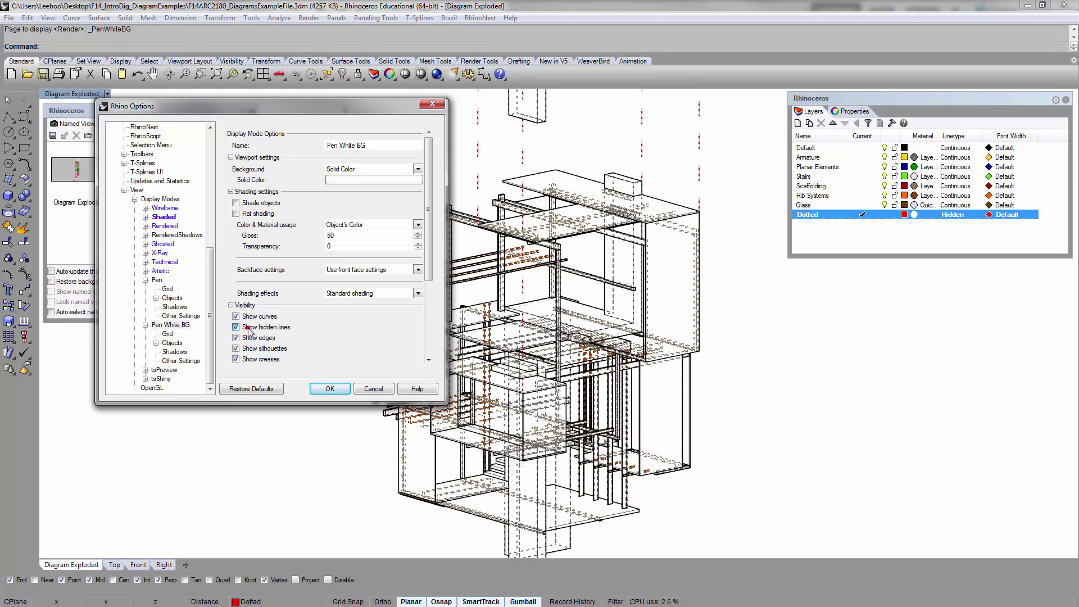
{"action": "left_click", "coordinate": [248, 328]}
- Turn on hidden lines in the Pen White BG display mode and reduce the hidden line width by one pixel
{"action": "left_click", "coordinate": [156, 344]}
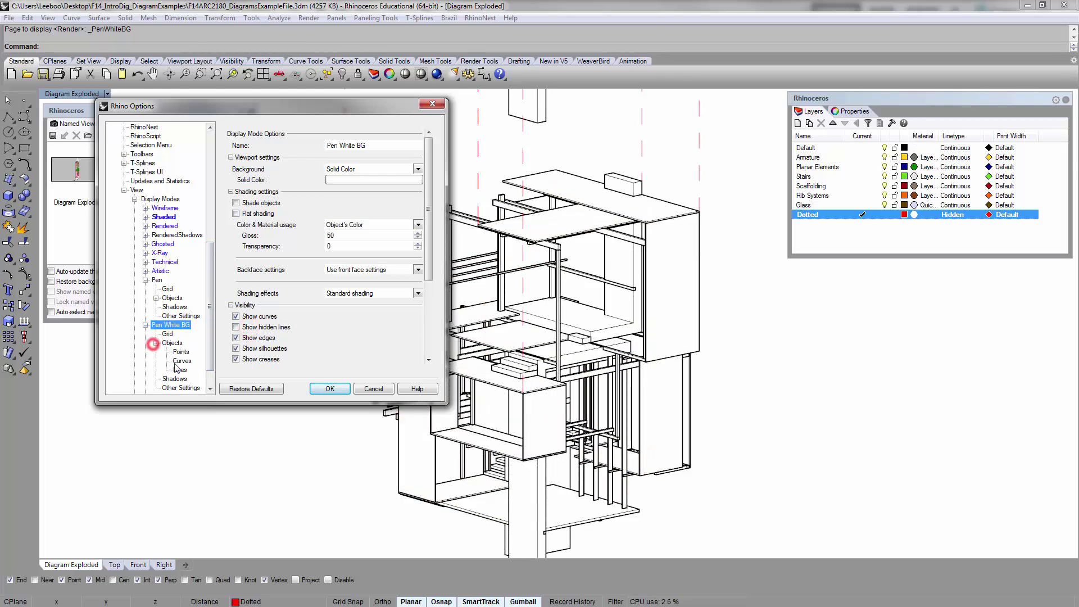
{"action": "left_click", "coordinate": [182, 360]}
{"action": "left_click", "coordinate": [180, 370]}
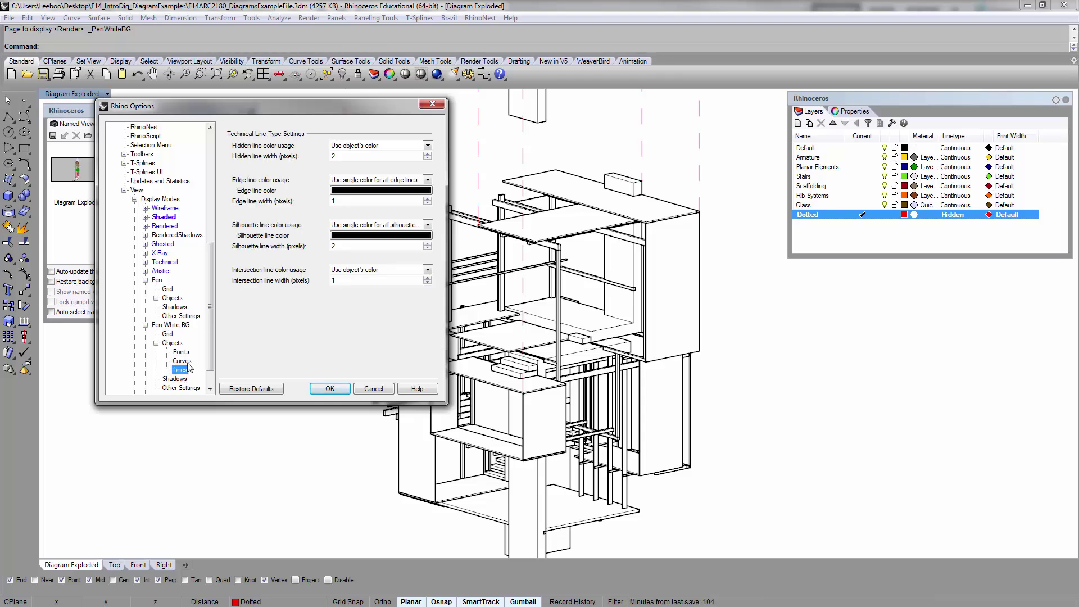
{"action": "left_click", "coordinate": [173, 326]}
{"action": "left_click", "coordinate": [254, 328]}
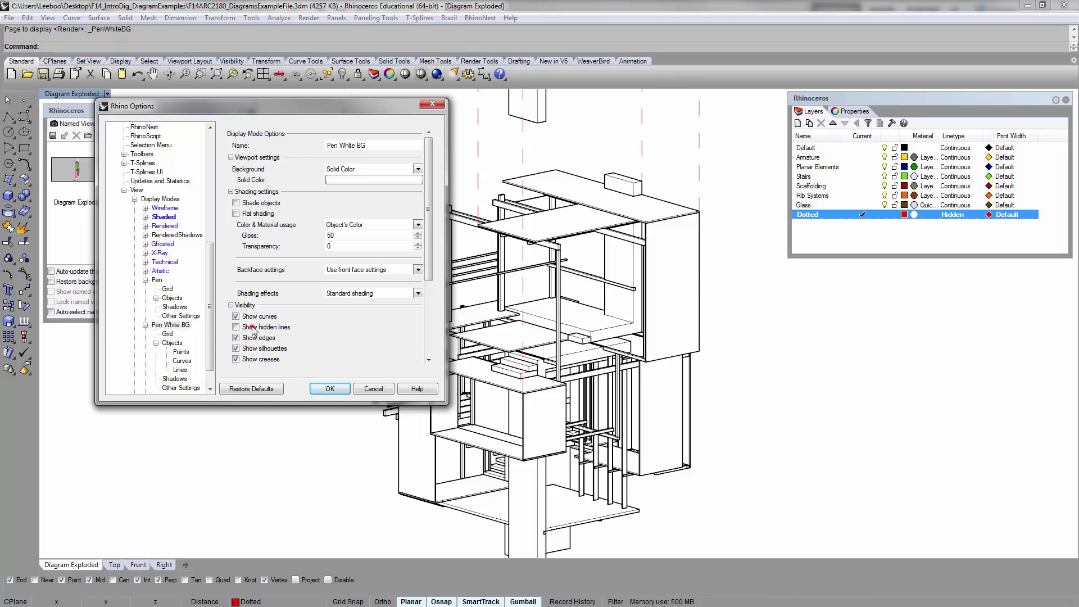
{"action": "left_click", "coordinate": [180, 370]}
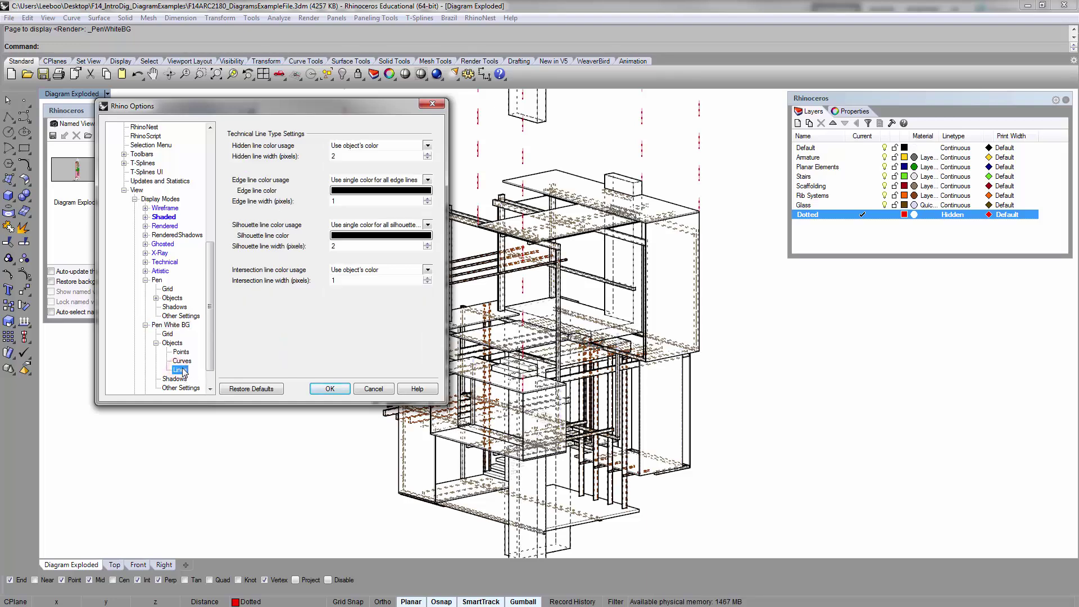
{"action": "double_click", "coordinate": [368, 158]}
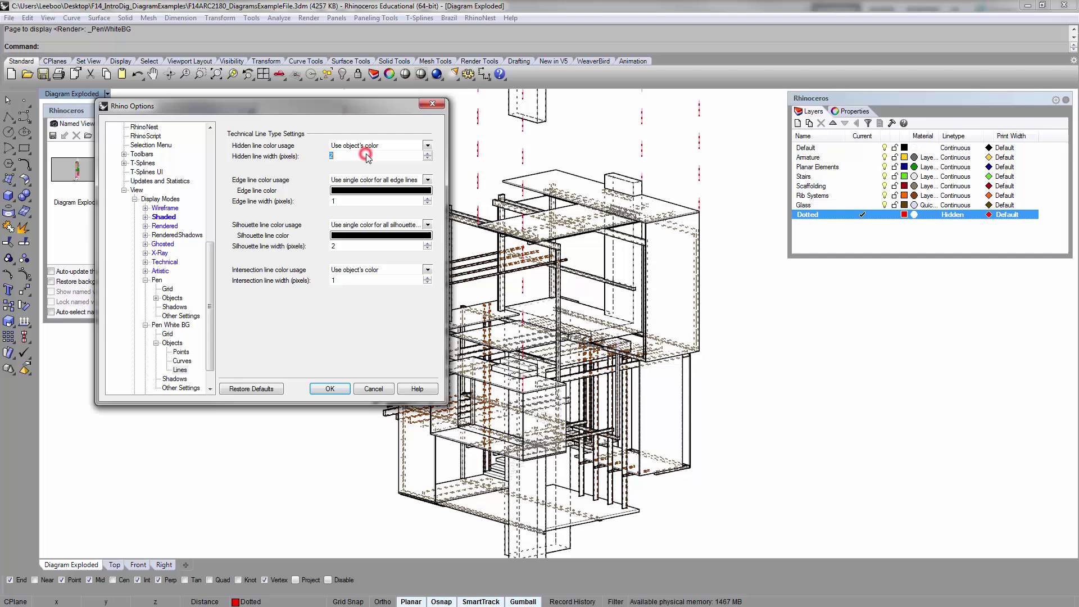
{"action": "left_click", "coordinate": [429, 160]}
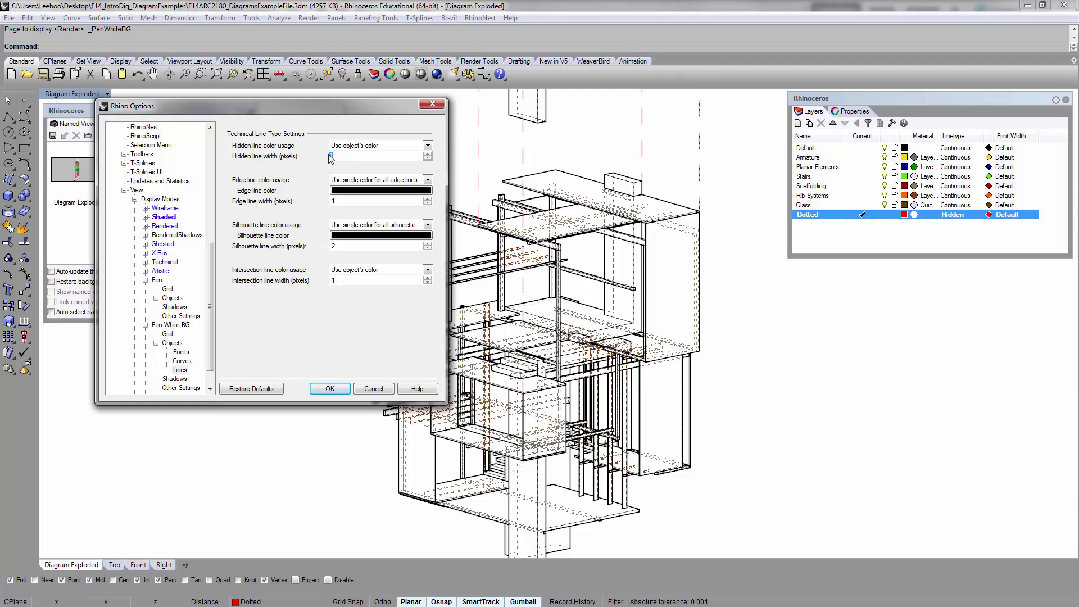
- Review the Pen White BG mode's point, object, grid, visibility and lighting settings
{"action": "left_click", "coordinate": [182, 361]}
{"action": "left_click", "coordinate": [181, 351]}
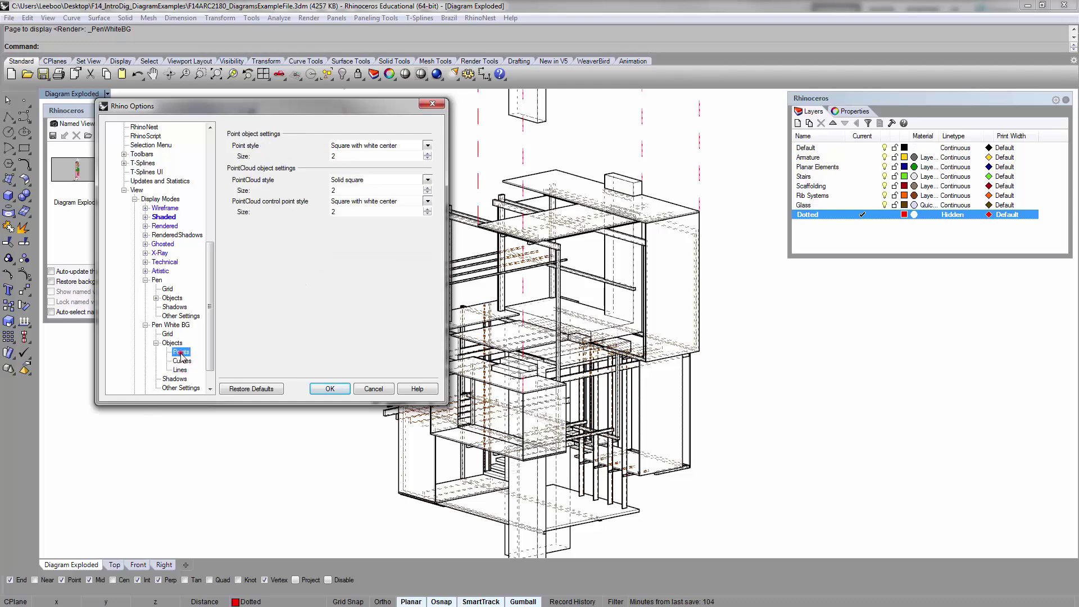
{"action": "left_click", "coordinate": [171, 343]}
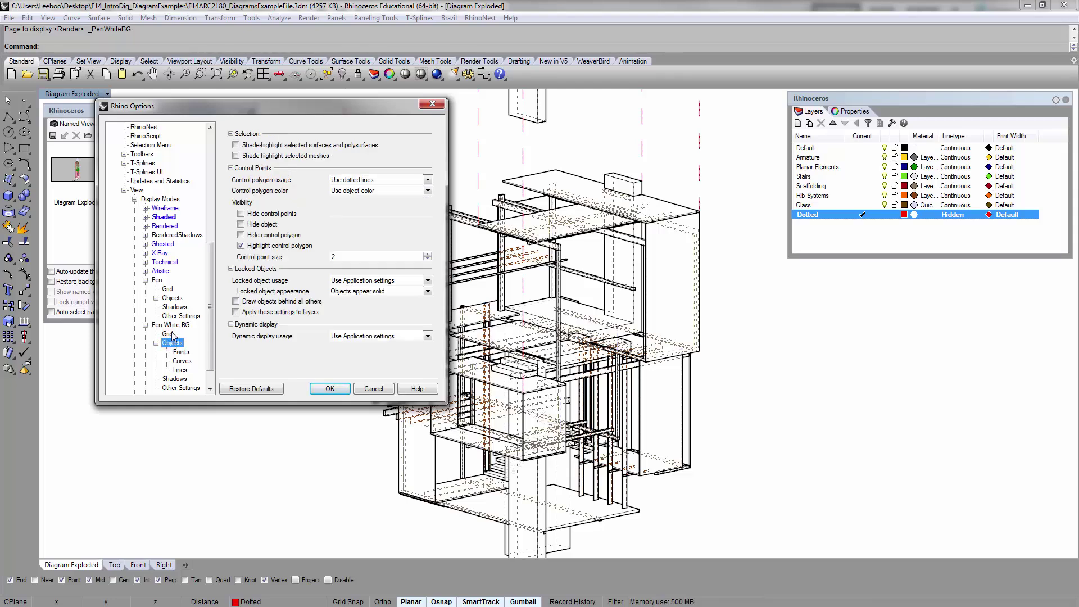
{"action": "left_click", "coordinate": [168, 334]}
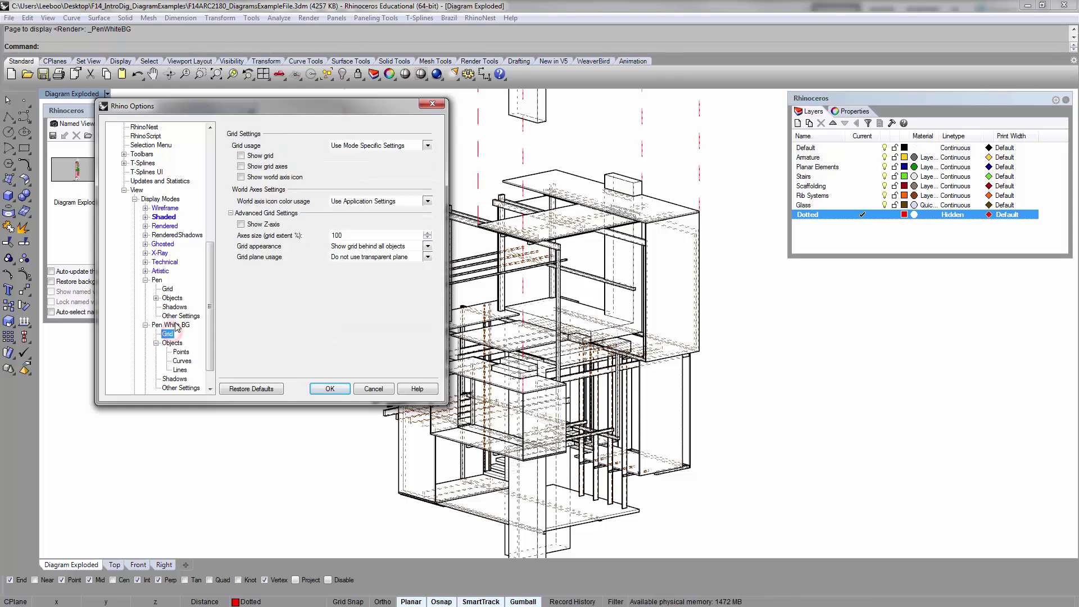
{"action": "left_click", "coordinate": [177, 326]}
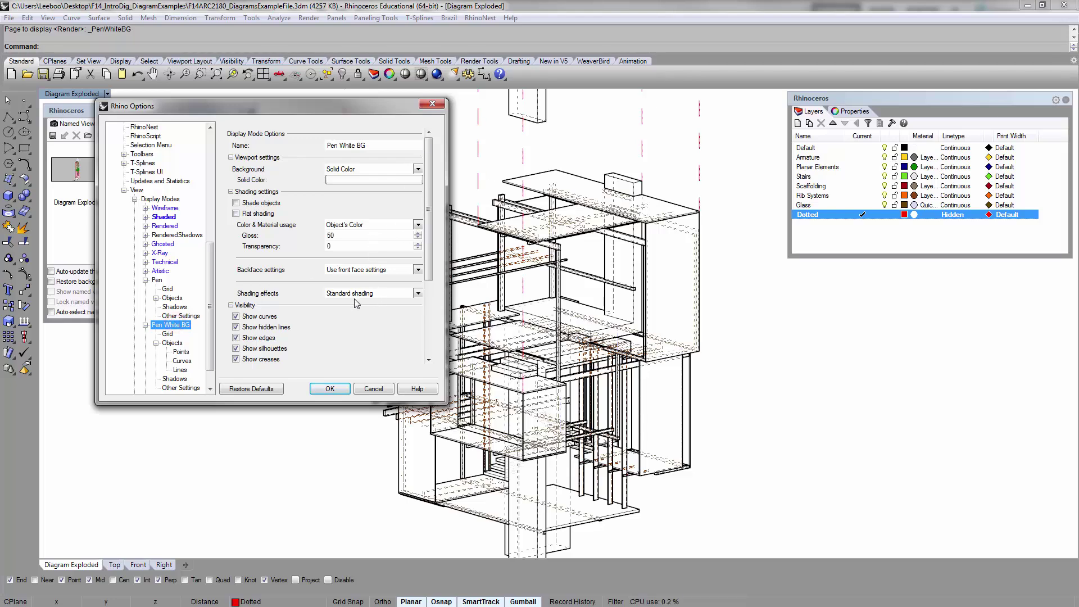
{"action": "left_click_drag", "start_coordinate": [426, 262], "coordinate": [420, 350]}
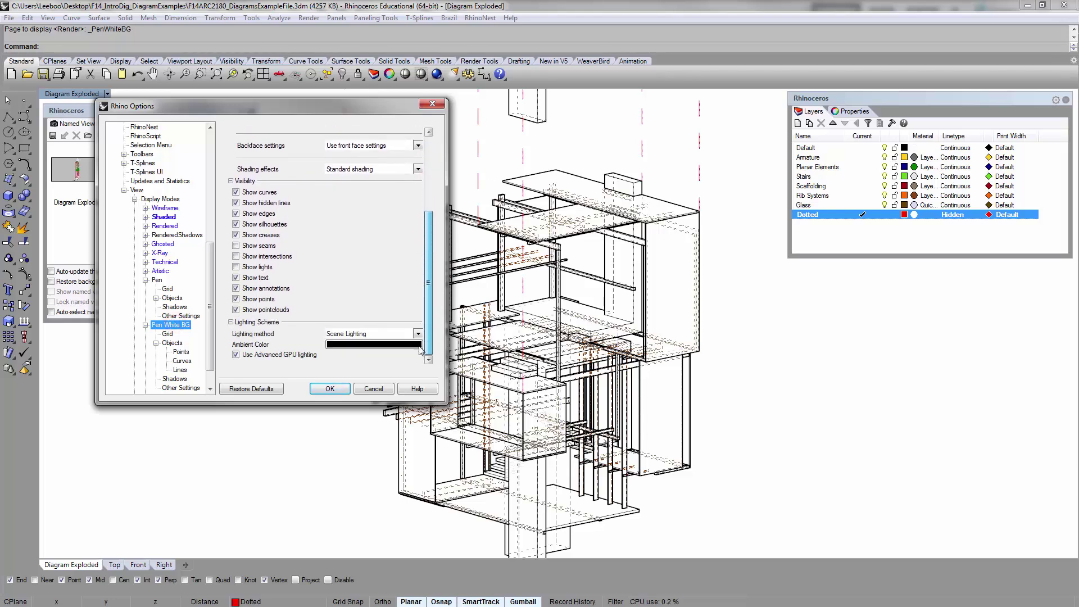
{"action": "scroll", "coordinate": [420, 350], "scroll_direction": "up", "scroll_amount": 5}
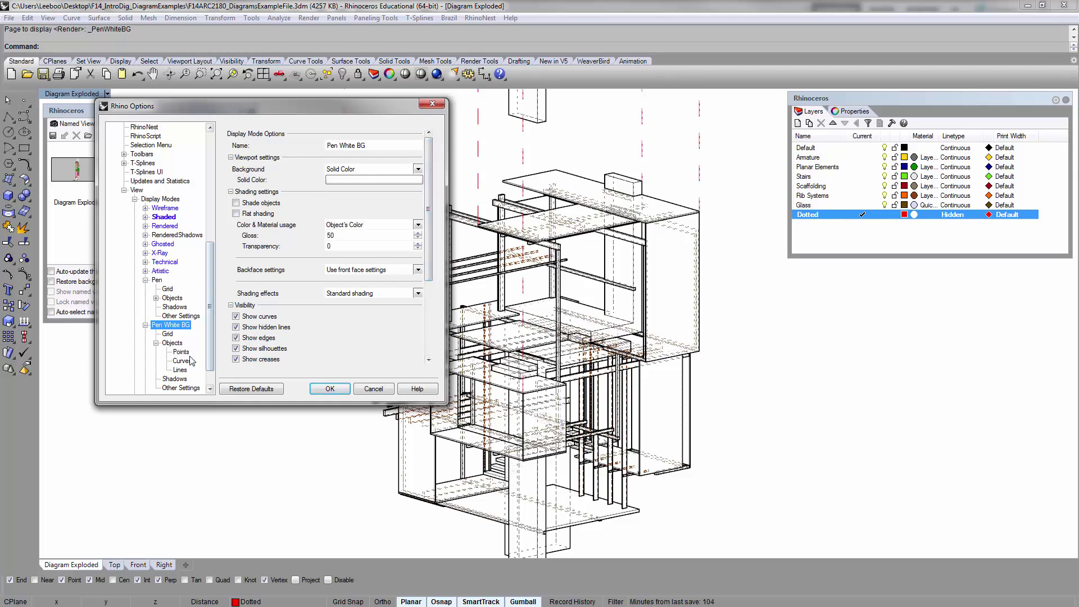
- Turn off hidden lines in the Pen White BG display mode and apply the options
{"action": "left_click", "coordinate": [261, 328]}
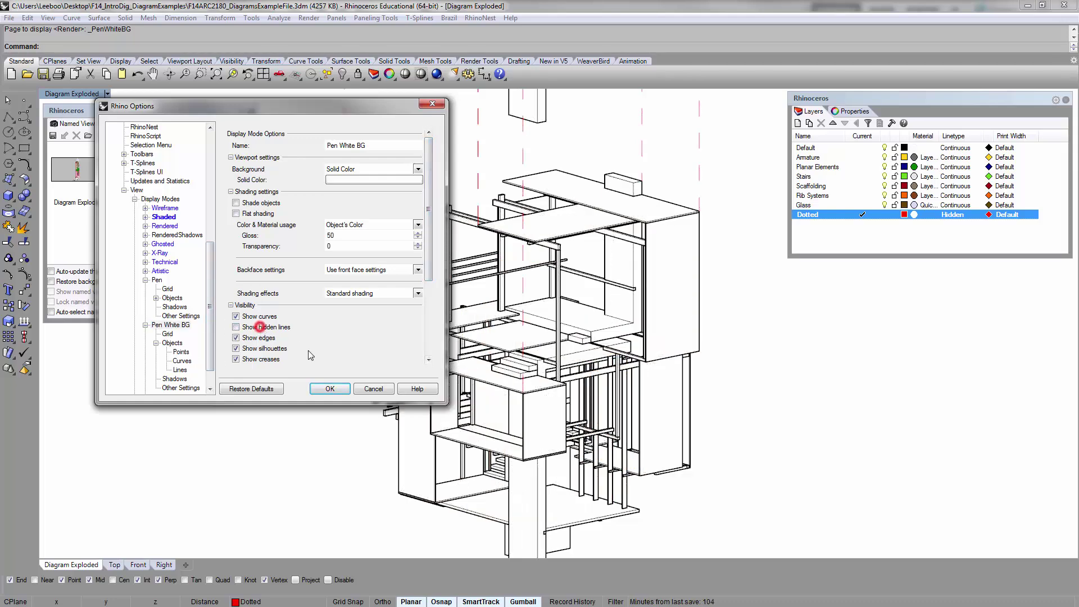
{"action": "left_click", "coordinate": [325, 388]}
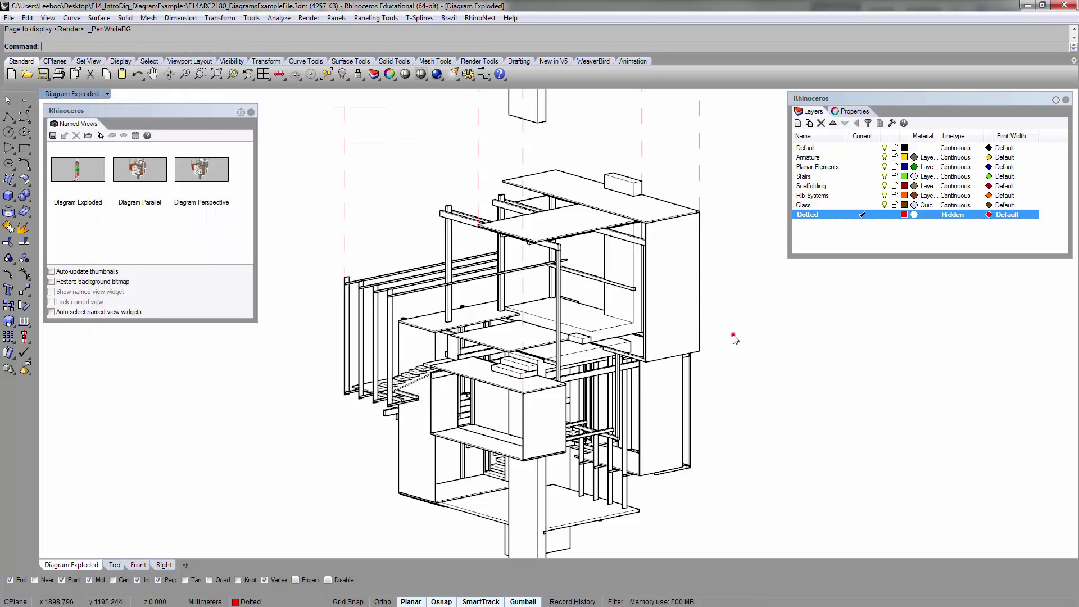
{"action": "scroll", "coordinate": [449, 310], "scroll_direction": "down", "scroll_amount": 10}
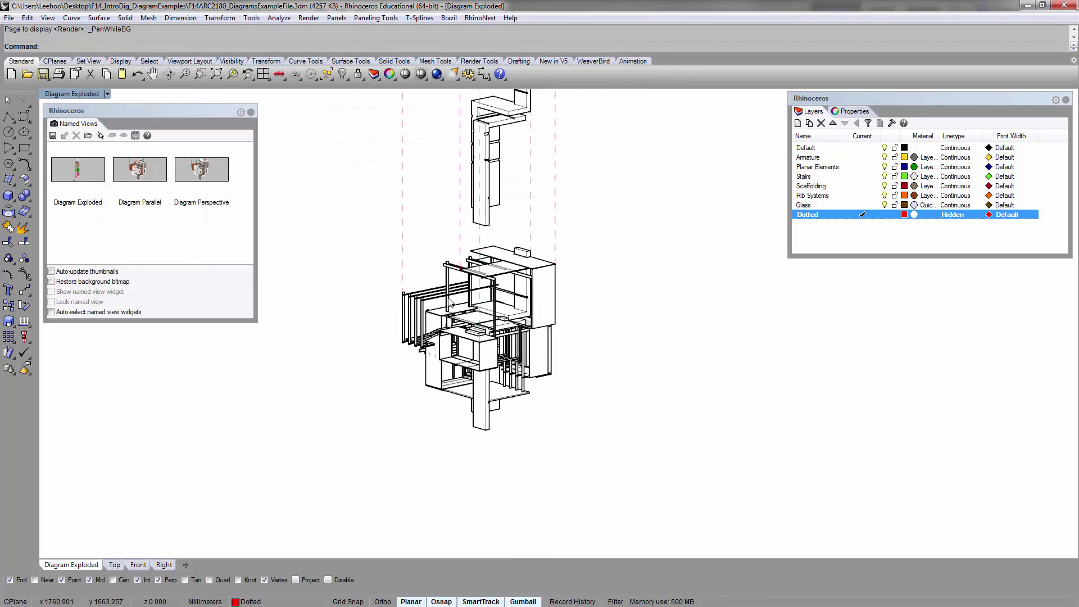
- Select the whole exploded diagram, frame it with Zoom Selected, and clear the selection
{"action": "left_click_drag", "start_coordinate": [409, 154], "coordinate": [582, 516]}
{"action": "type", "text": "zs"}
{"action": "key", "text": "Return"}
{"action": "left_click", "coordinate": [434, 358]}
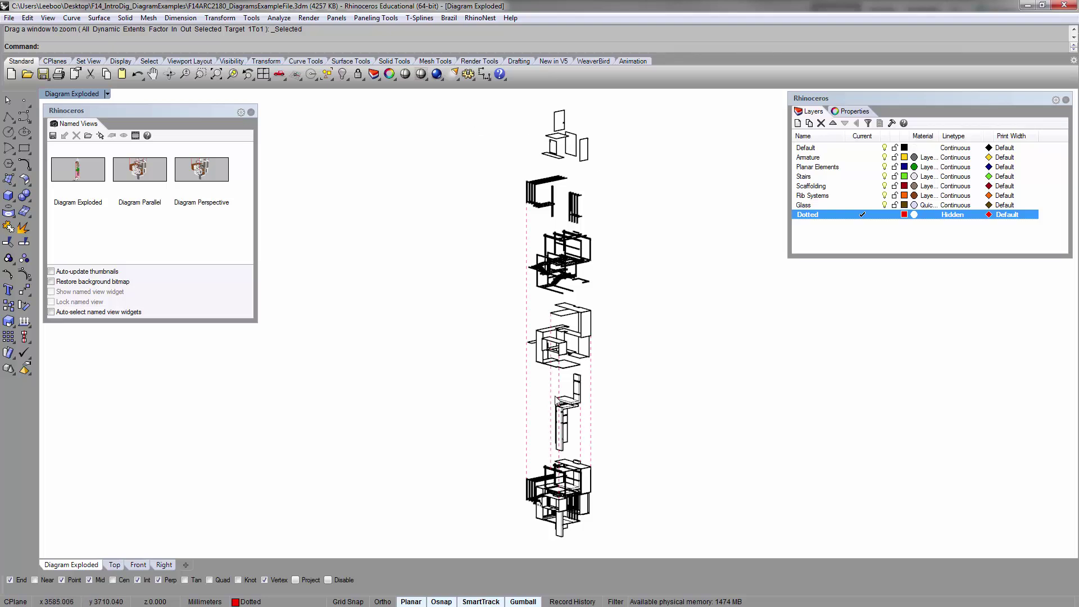
{"action": "left_click", "coordinate": [528, 318]}
{"action": "left_click", "coordinate": [523, 318]}
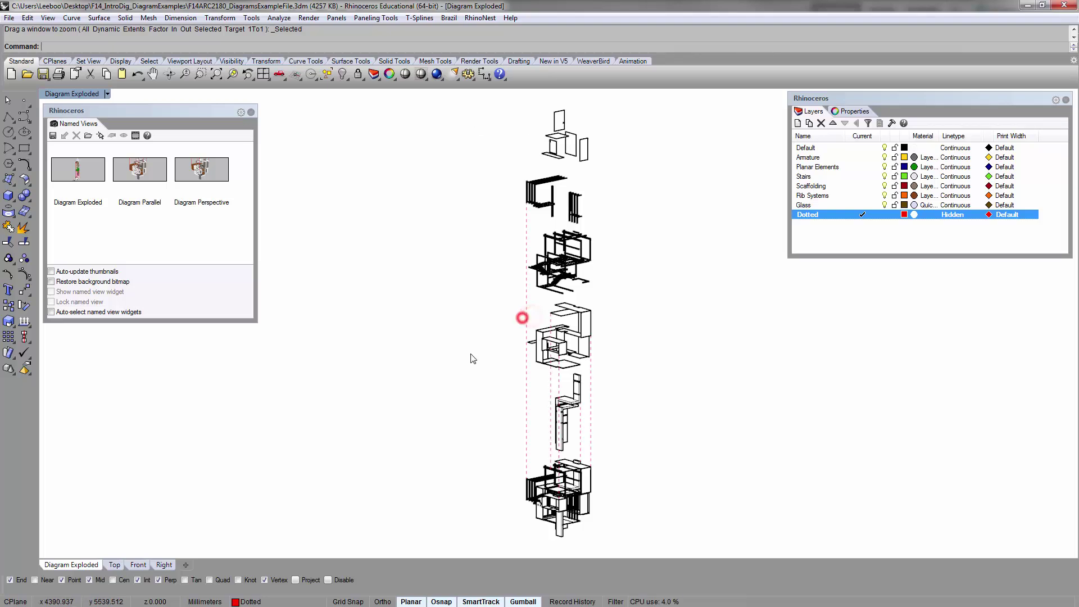
{"action": "left_click", "coordinate": [464, 354]}
- Select the entire exploded diagram and create a Make2D drawing from the current view with source layers maintained
{"action": "scroll", "coordinate": [529, 385], "scroll_direction": "down", "scroll_amount": 6}
{"action": "left_click_drag", "start_coordinate": [471, 183], "coordinate": [685, 556]}
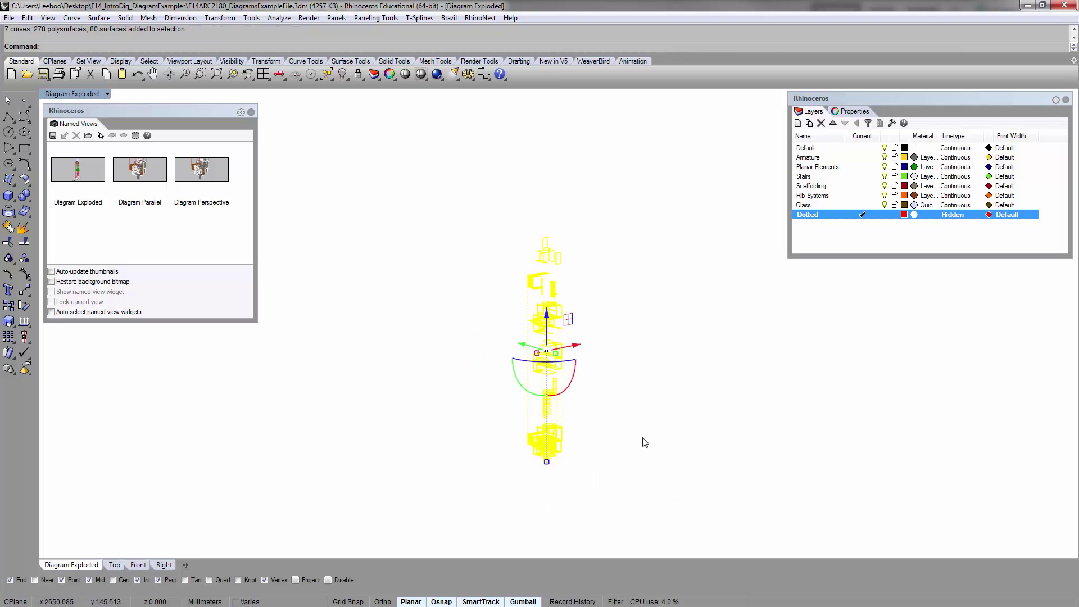
{"action": "type", "text": "zs"}
{"action": "key", "text": "Return"}
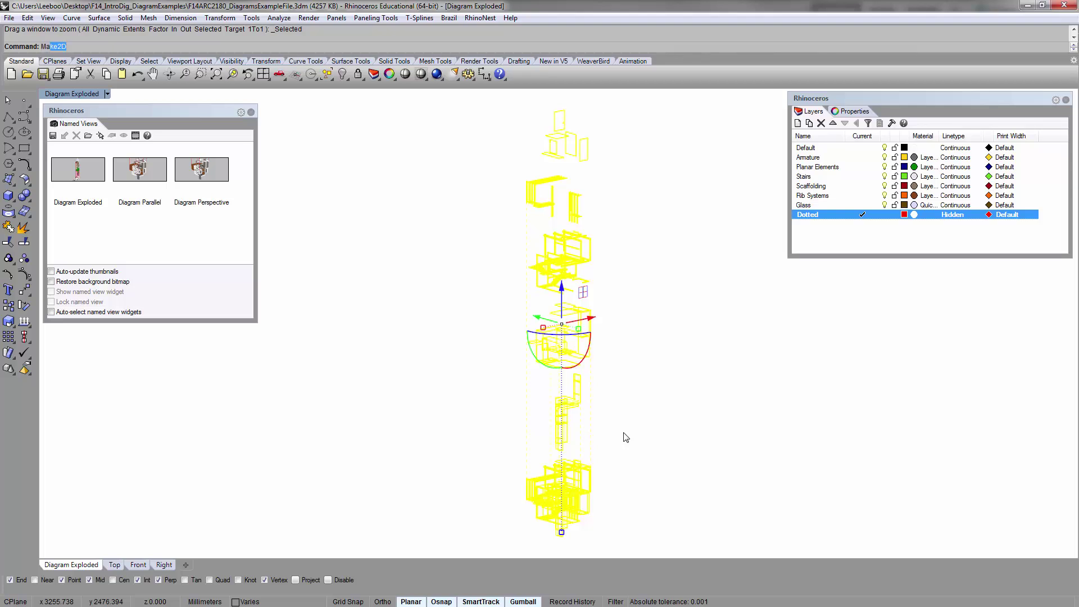
{"action": "type", "text": "Make"}
{"action": "key", "text": "Return"}
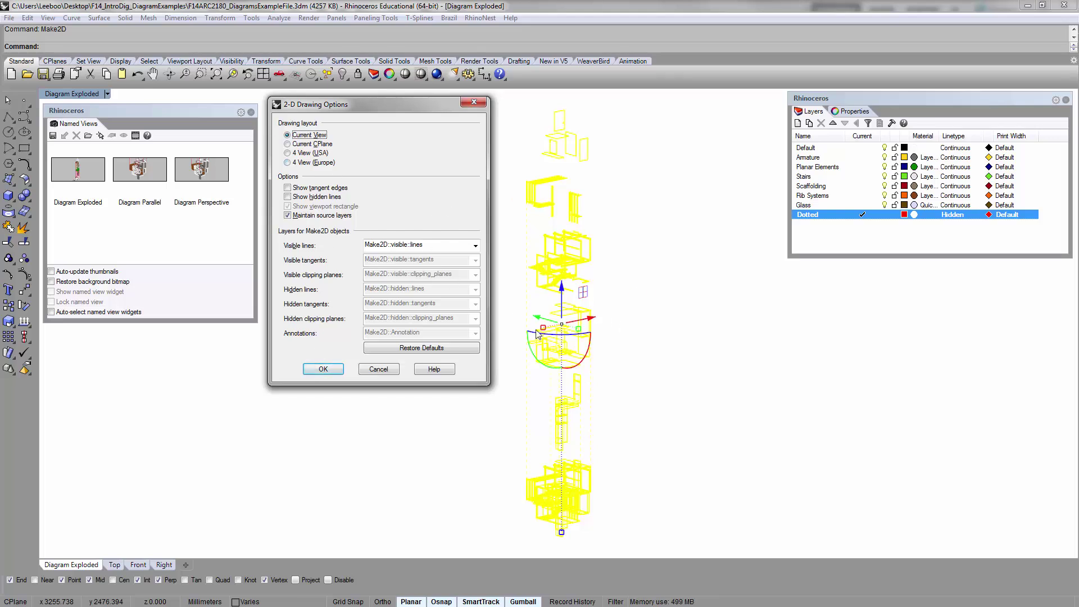
{"action": "left_click", "coordinate": [318, 369]}
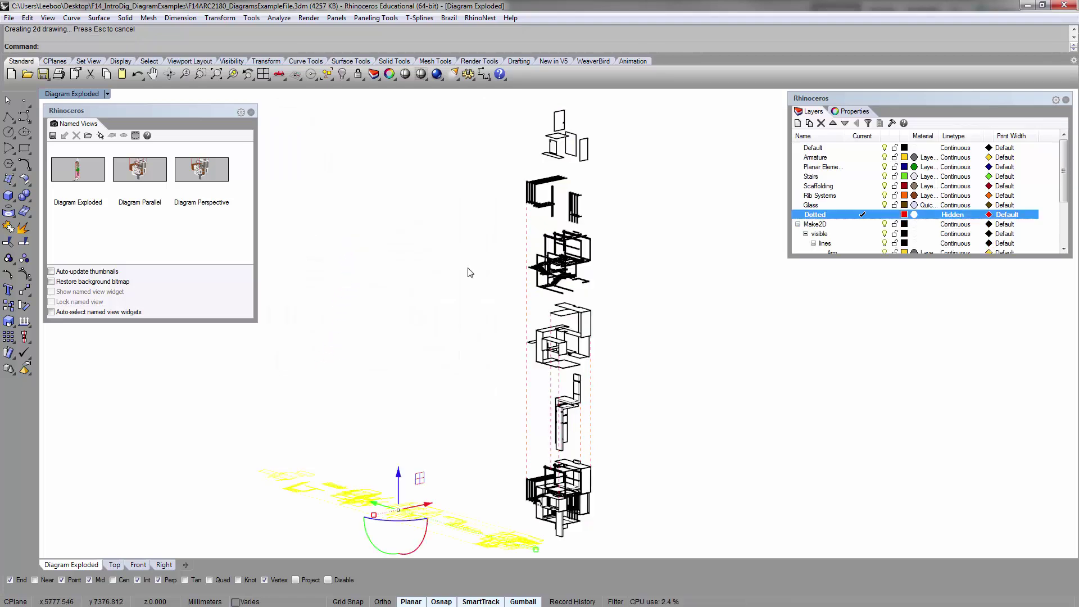
- In the Top view, move the new 2D drawing horizontally away from the 3D model and clear the selection
{"action": "left_click", "coordinate": [114, 564]}
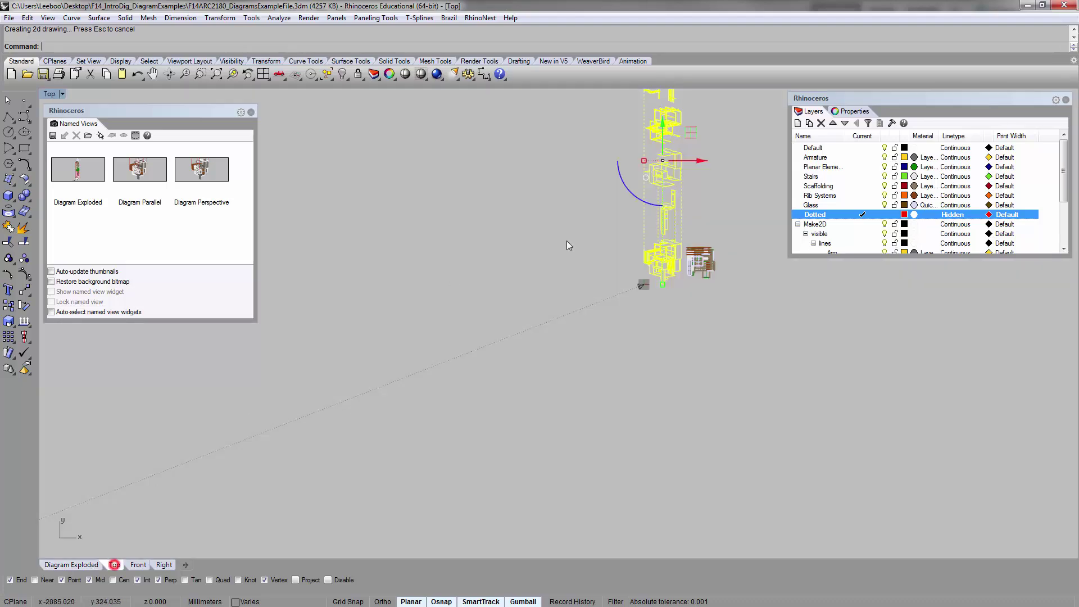
{"action": "right_click_drag", "start_coordinate": [619, 228], "coordinate": [617, 226]}
{"action": "right_click_drag", "start_coordinate": [496, 287], "coordinate": [588, 294]}
{"action": "scroll", "coordinate": [603, 296], "scroll_direction": "down", "scroll_amount": 4}
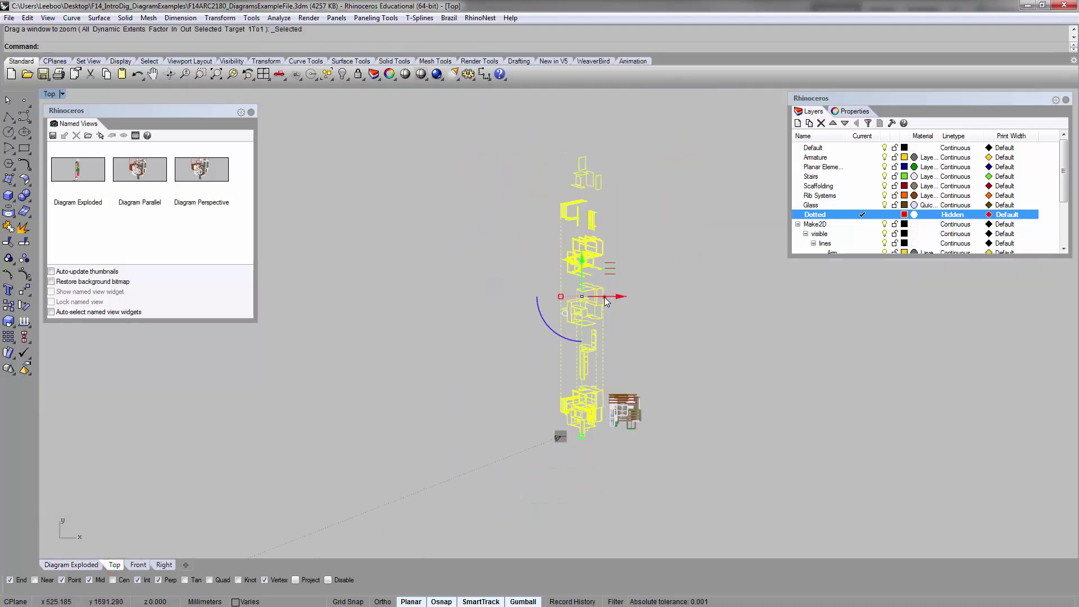
{"action": "left_click_drag", "start_coordinate": [603, 296], "coordinate": [450, 312]}
{"action": "left_click", "coordinate": [503, 321]}
- Inspect the flattened linework of the 2D drawing from the rib systems down to the assembled model
{"action": "scroll", "coordinate": [434, 242], "scroll_direction": "up", "scroll_amount": 5}
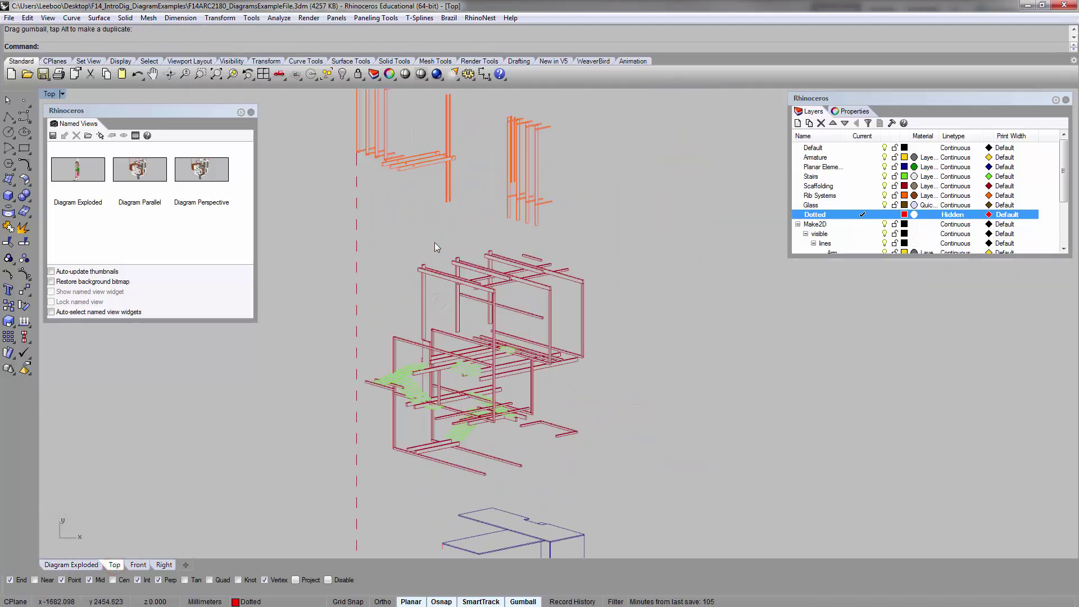
{"action": "right_click_drag", "start_coordinate": [540, 194], "coordinate": [566, 365]}
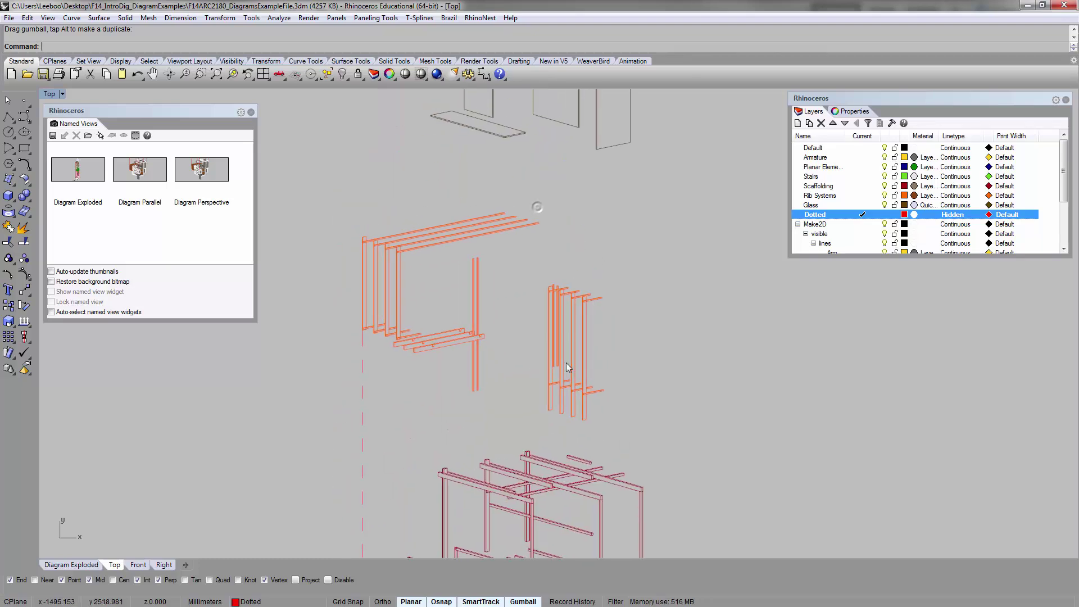
{"action": "scroll", "coordinate": [530, 252], "scroll_direction": "down", "scroll_amount": 6}
{"action": "right_click_drag", "start_coordinate": [528, 185], "coordinate": [484, 378]}
{"action": "scroll", "coordinate": [539, 201], "scroll_direction": "down", "scroll_amount": 5}
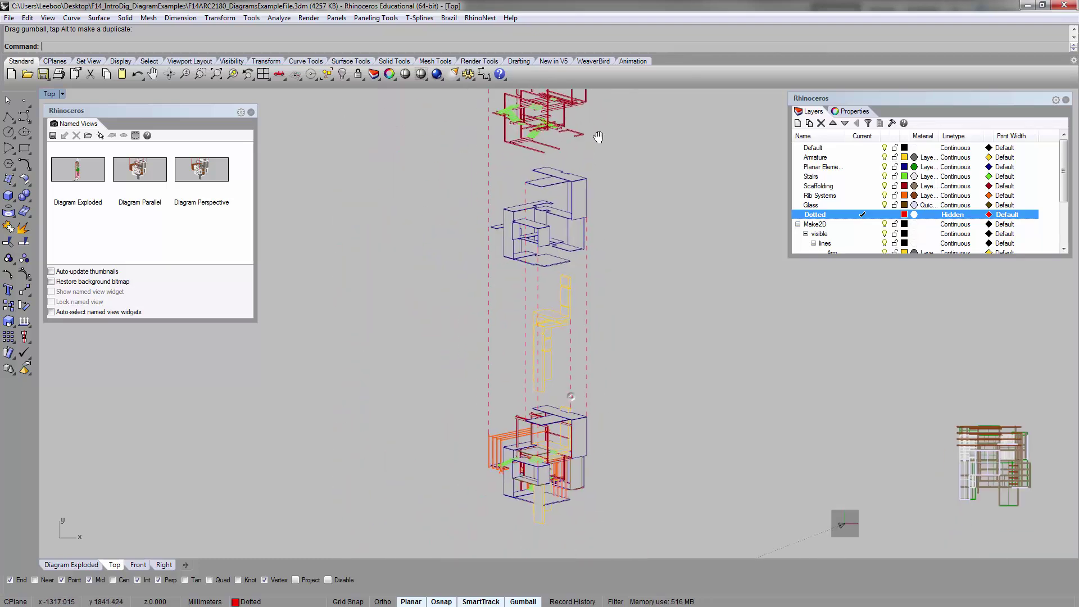
{"action": "scroll", "coordinate": [539, 365], "scroll_direction": "up", "scroll_amount": 2}
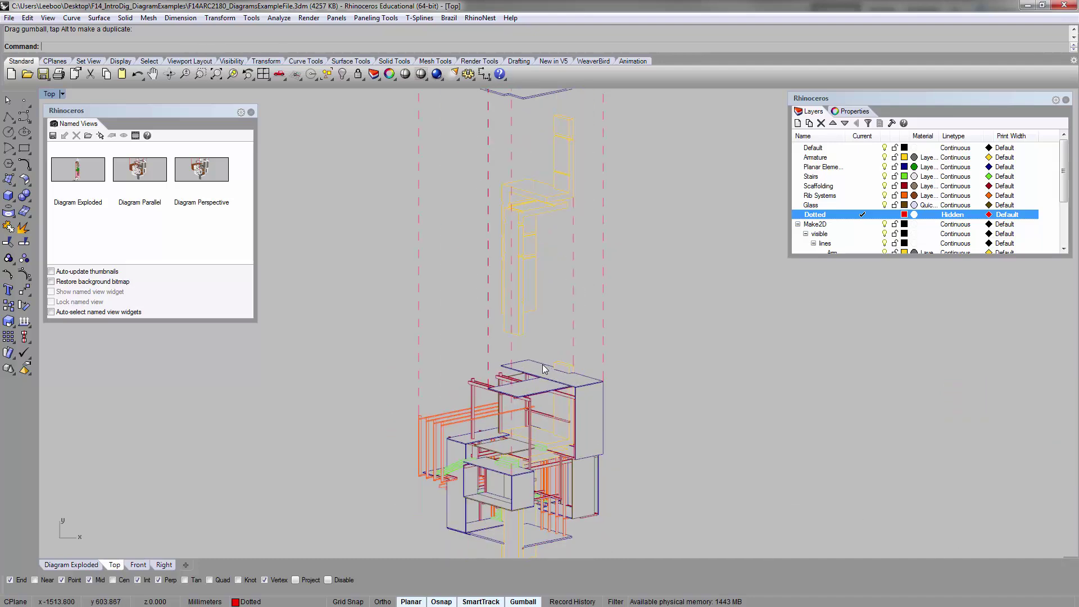
- Check the dashed connecting lines of the 2D drawing by selecting individual ones beside the armature, and clear the selection
{"action": "left_click", "coordinate": [568, 302]}
{"action": "left_click", "coordinate": [606, 292]}
{"action": "left_click_drag", "start_coordinate": [607, 258], "coordinate": [577, 272]}
{"action": "left_click", "coordinate": [628, 311]}
{"action": "right_click_drag", "start_coordinate": [604, 335], "coordinate": [547, 425]}
{"action": "scroll", "coordinate": [554, 369], "scroll_direction": "down", "scroll_amount": 2}
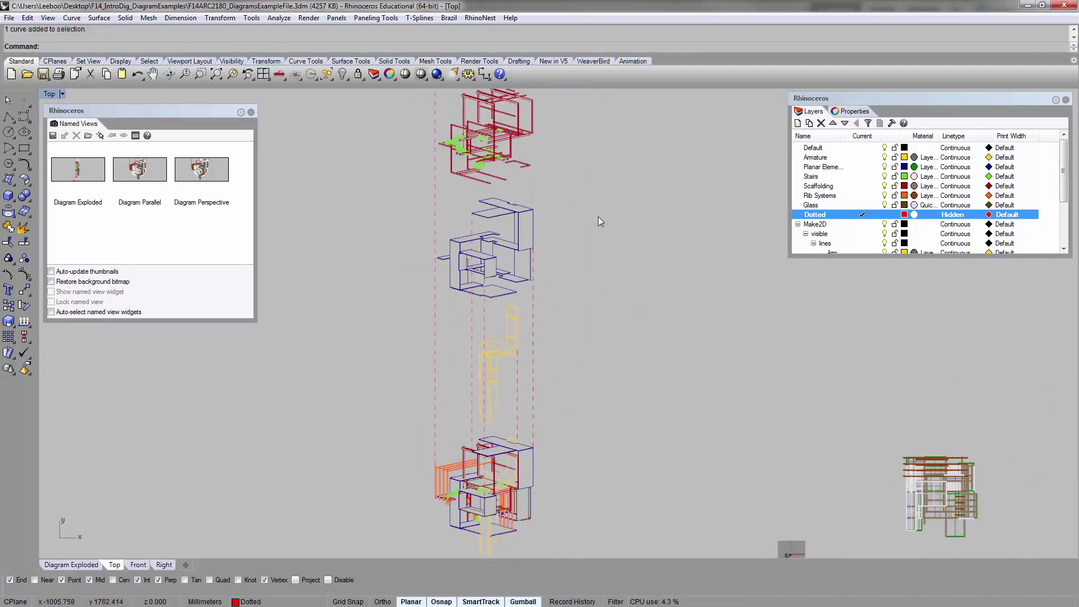
{"action": "scroll", "coordinate": [430, 386], "scroll_direction": "up", "scroll_amount": 6}
{"action": "left_click_drag", "start_coordinate": [455, 391], "coordinate": [413, 282]}
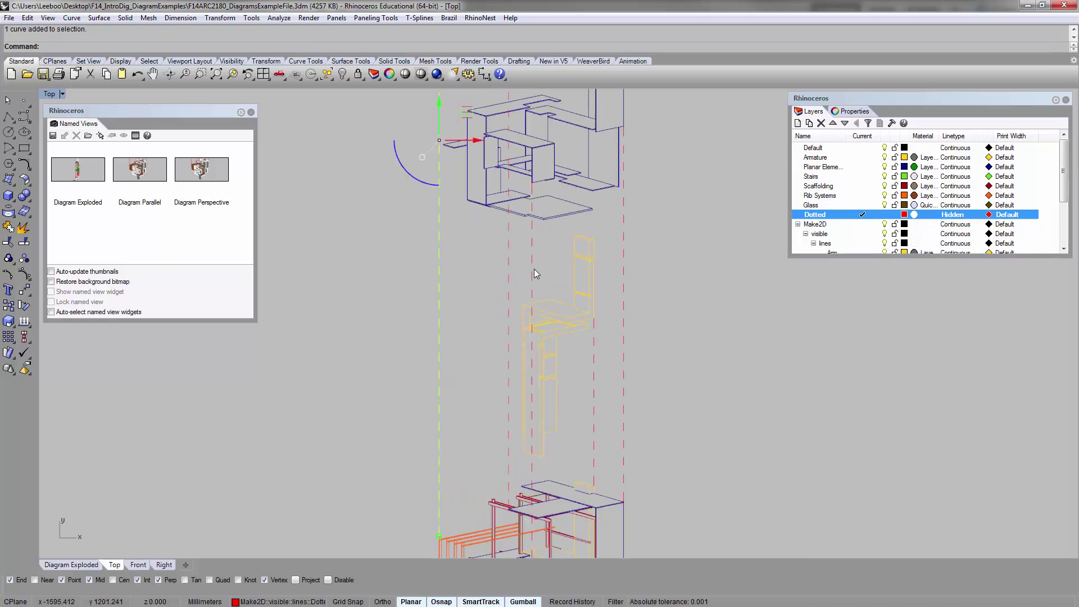
{"action": "left_click_drag", "start_coordinate": [537, 268], "coordinate": [486, 256]}
{"action": "left_click", "coordinate": [682, 273]}
- Examine the planar elements, scaffolding, stairs and rib systems of the 2D drawing along its full height
{"action": "scroll", "coordinate": [556, 281], "scroll_direction": "down", "scroll_amount": 4}
{"action": "right_click_drag", "start_coordinate": [557, 281], "coordinate": [549, 227]}
{"action": "scroll", "coordinate": [555, 272], "scroll_direction": "up", "scroll_amount": 2}
{"action": "right_click_drag", "start_coordinate": [590, 325], "coordinate": [527, 390]}
{"action": "scroll", "coordinate": [527, 390], "scroll_direction": "down", "scroll_amount": 1}
{"action": "right_click_drag", "start_coordinate": [534, 197], "coordinate": [529, 313]}
{"action": "scroll", "coordinate": [530, 313], "scroll_direction": "down", "scroll_amount": 1}
{"action": "scroll", "coordinate": [478, 359], "scroll_direction": "up", "scroll_amount": 4}
{"action": "right_click_drag", "start_coordinate": [456, 371], "coordinate": [499, 319]}
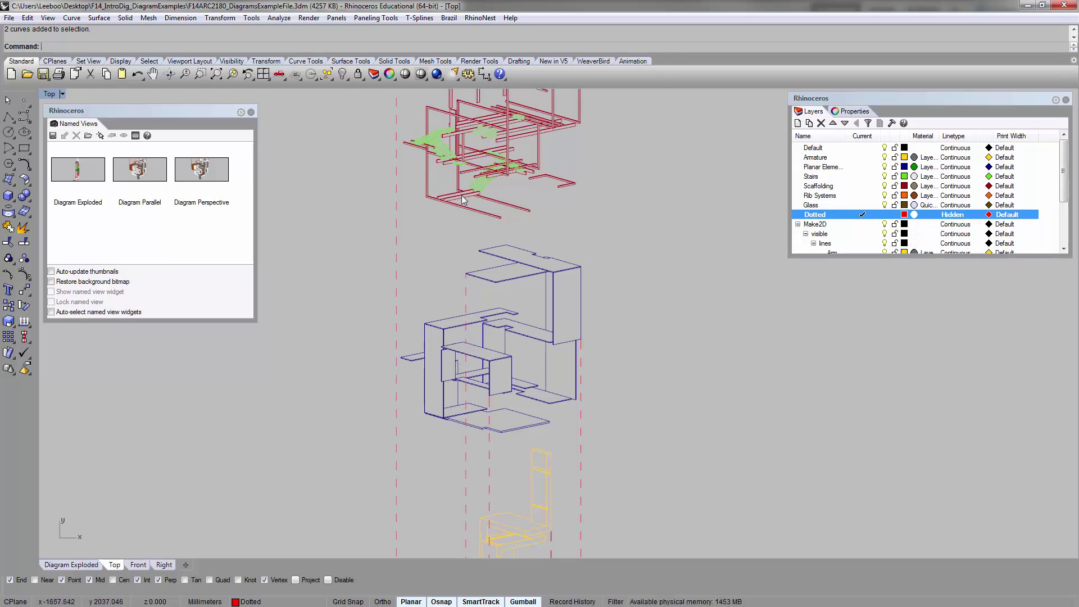
{"action": "mouse_move", "coordinate": [562, 154]}
{"action": "right_mouse_down"}
{"action": "mouse_move", "coordinate": [532, 313]}
{"action": "mouse_move", "coordinate": [540, 394]}
{"action": "right_mouse_up"}
{"action": "mouse_move", "coordinate": [468, 210]}
{"action": "right_mouse_down"}
{"action": "mouse_move", "coordinate": [499, 342]}
{"action": "mouse_move", "coordinate": [508, 164]}
{"action": "mouse_move", "coordinate": [474, 222]}
{"action": "right_mouse_up"}
{"action": "scroll", "coordinate": [505, 183], "scroll_direction": "down", "scroll_amount": 5}
{"action": "scroll", "coordinate": [474, 223], "scroll_direction": "up", "scroll_amount": 3}
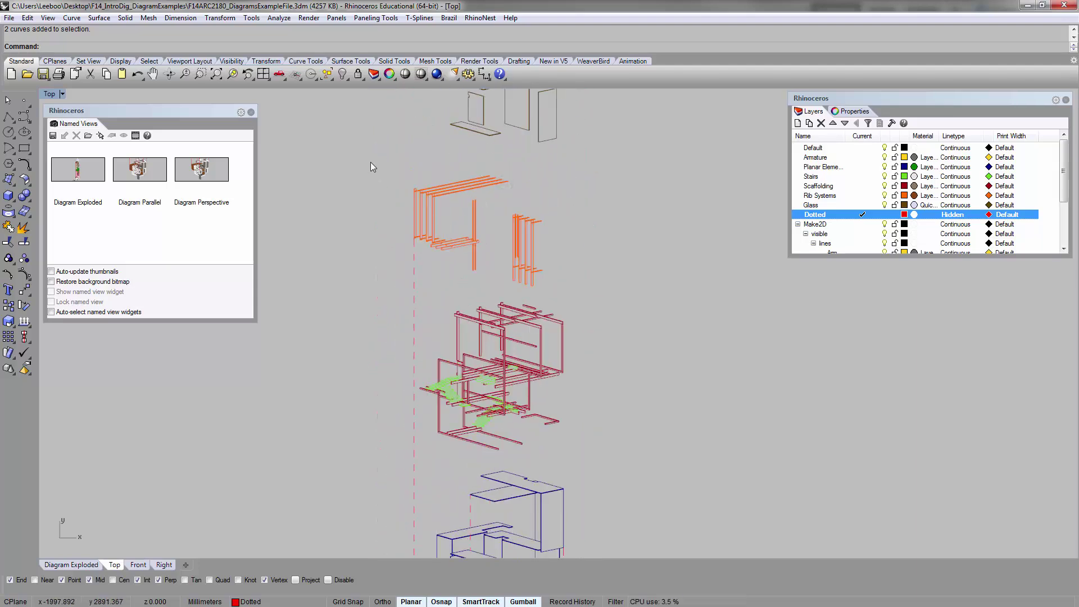
- Try moving the flattened rib systems linework down onto the planar elements, and undo the move
{"action": "left_click_drag", "start_coordinate": [372, 152], "coordinate": [607, 294]}
{"action": "scroll", "coordinate": [538, 170], "scroll_direction": "down", "scroll_amount": 3}
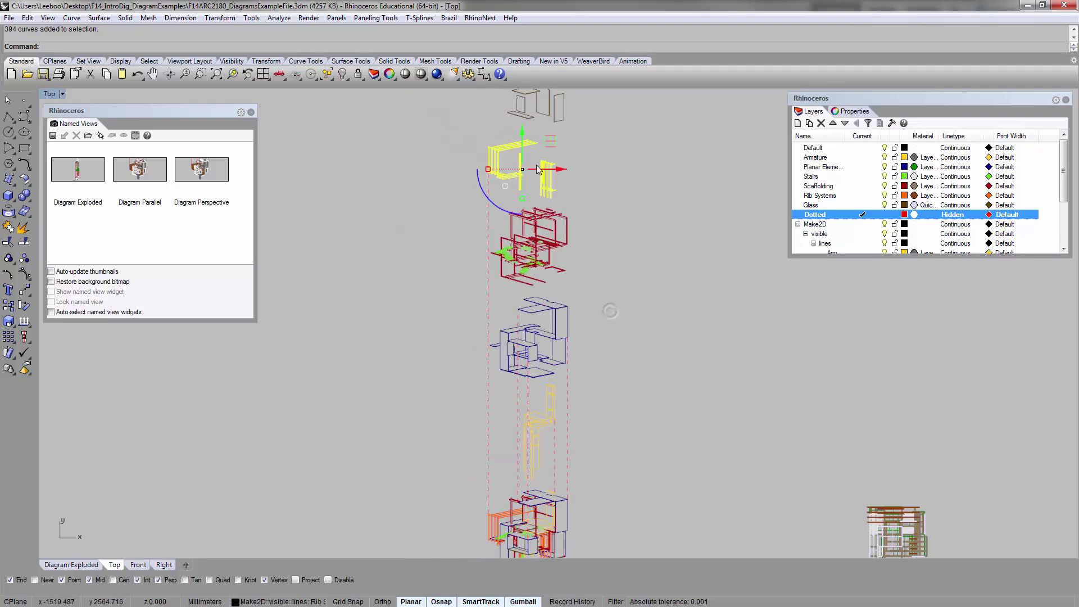
{"action": "left_click_drag", "start_coordinate": [520, 144], "coordinate": [523, 325]}
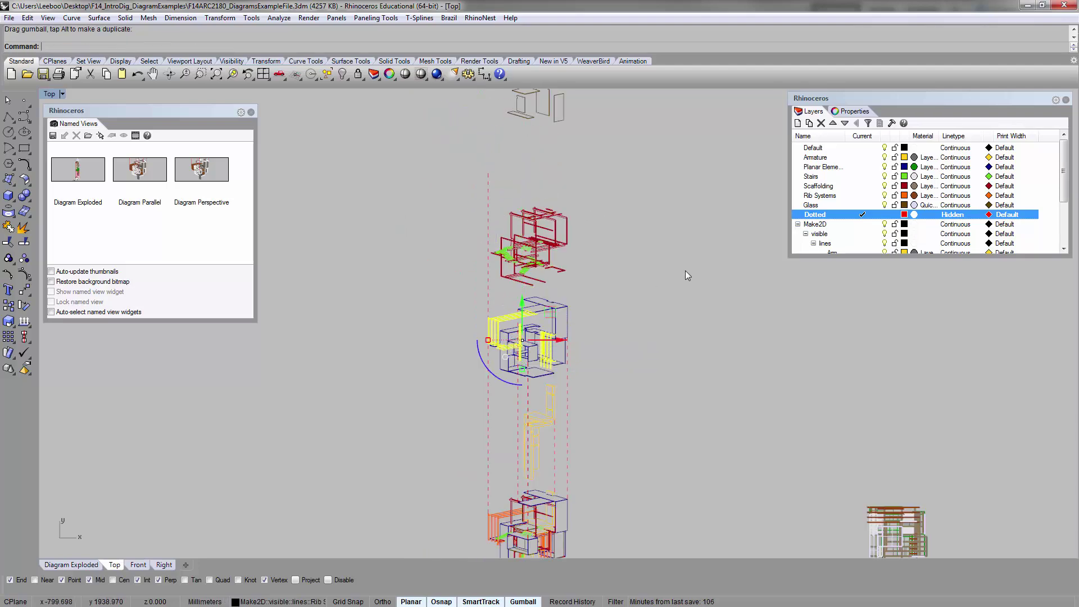
{"action": "key", "text": "ctrl+z"}
{"action": "left_click", "coordinate": [672, 205]}
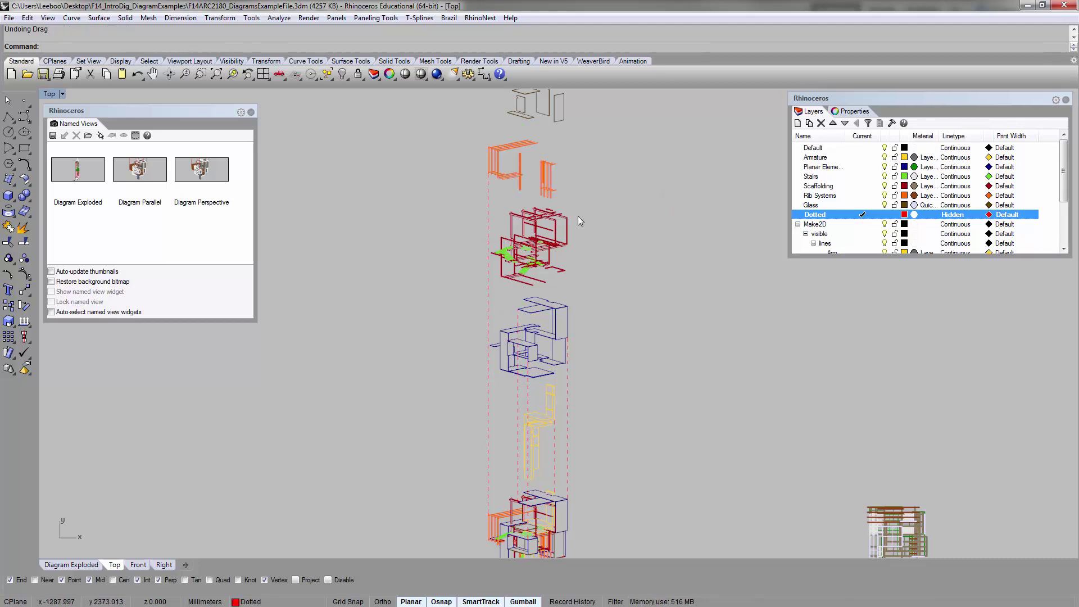
- Compare the complete 2D exploded drawing with the original 3D model in the Top view
{"action": "right_click_drag", "start_coordinate": [622, 211], "coordinate": [533, 240]}
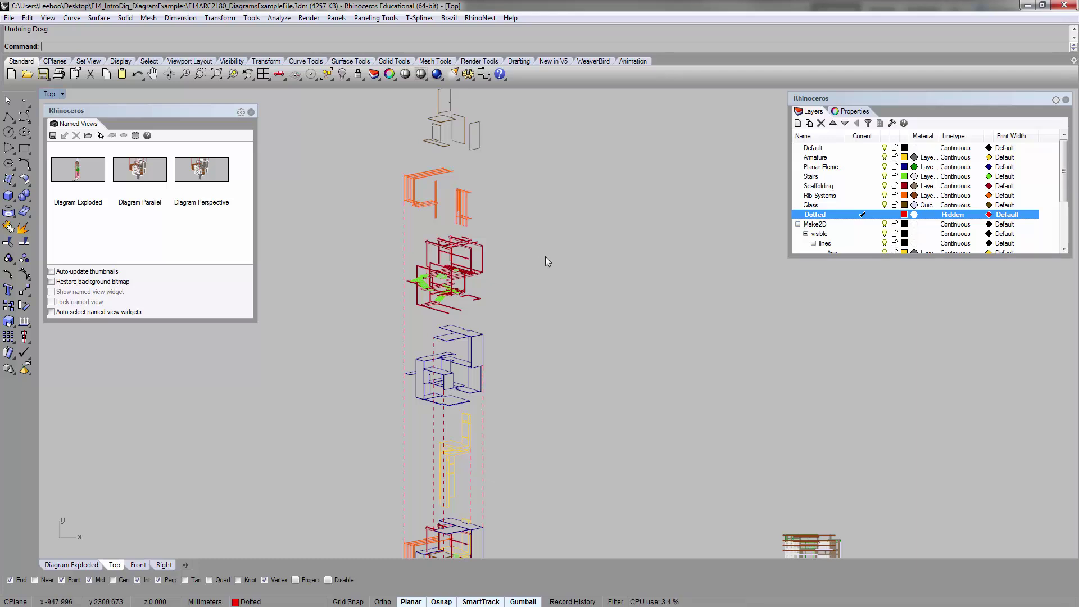
{"action": "scroll", "coordinate": [545, 261], "scroll_direction": "down", "scroll_amount": 3}
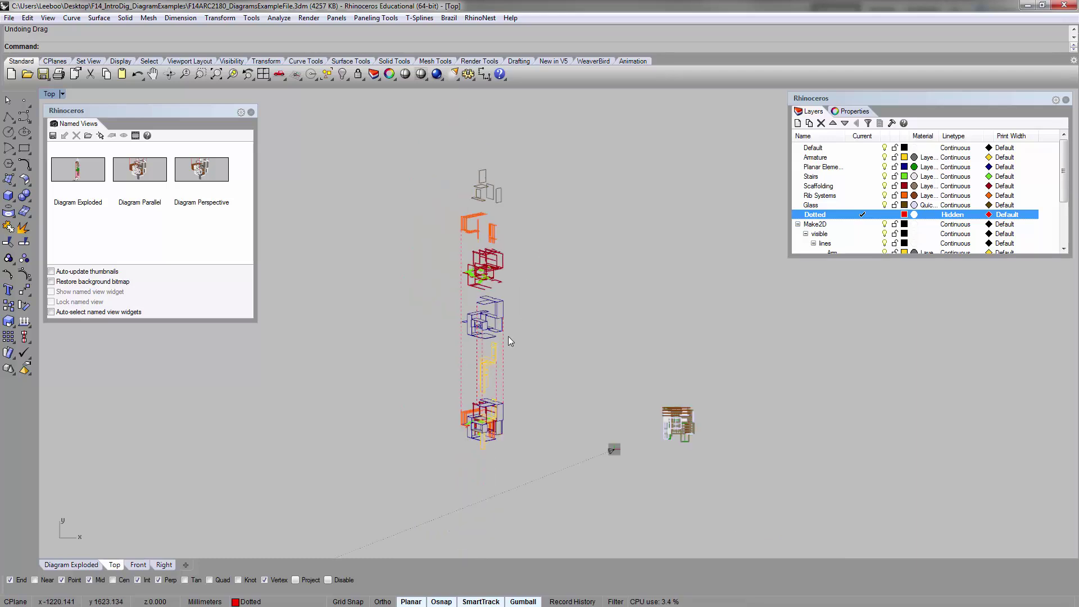
{"action": "right_click_drag", "start_coordinate": [457, 271], "coordinate": [462, 386]}
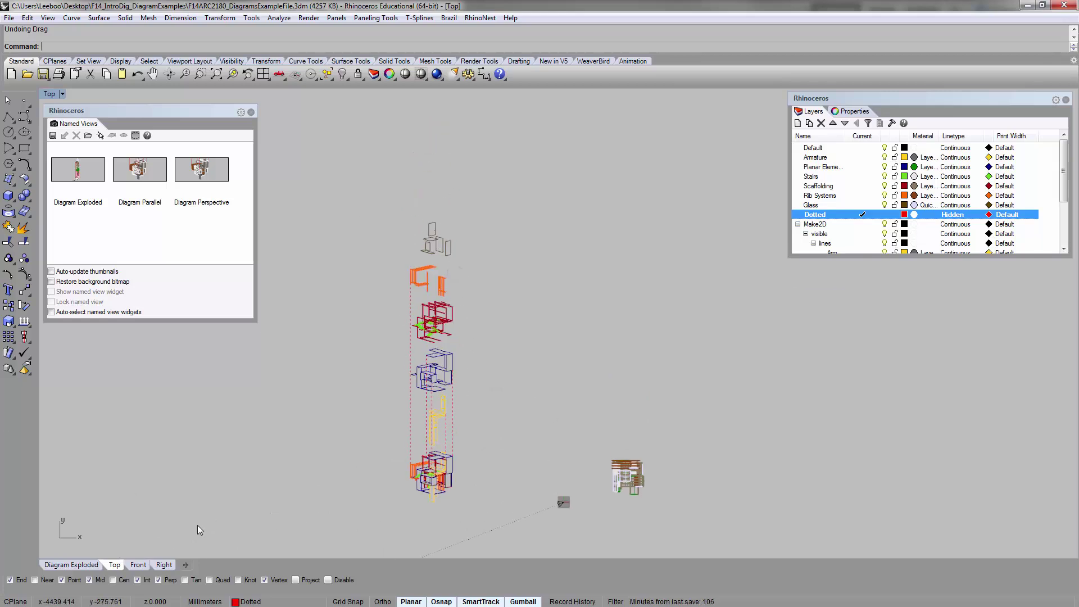
{"action": "right_click_drag", "start_coordinate": [478, 342], "coordinate": [500, 241]}
{"action": "scroll", "coordinate": [428, 354], "scroll_direction": "up", "scroll_amount": 6}
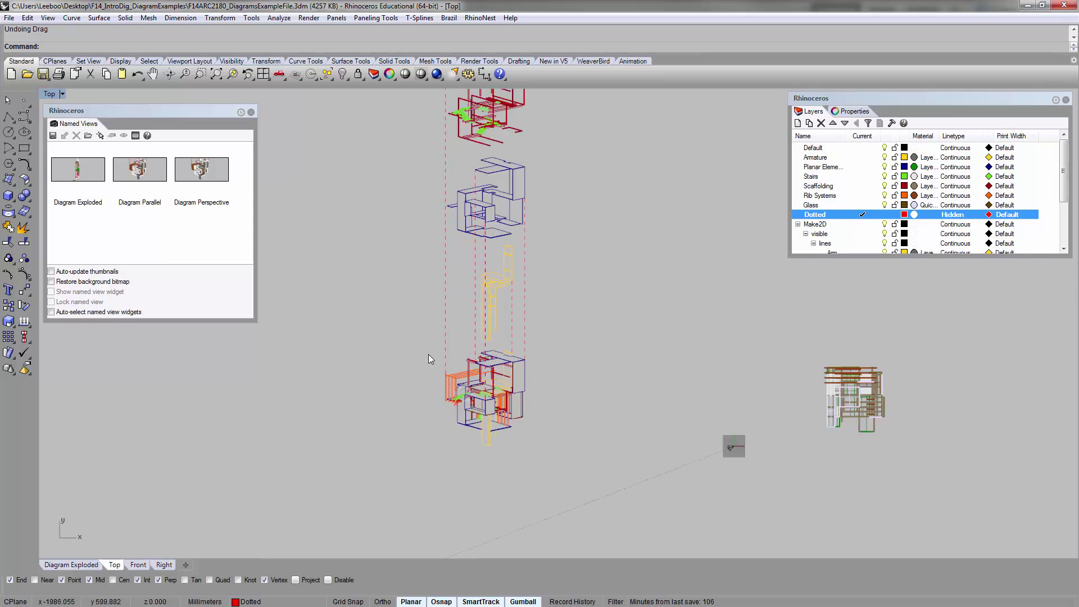
{"action": "right_click_drag", "start_coordinate": [717, 416], "coordinate": [623, 390]}
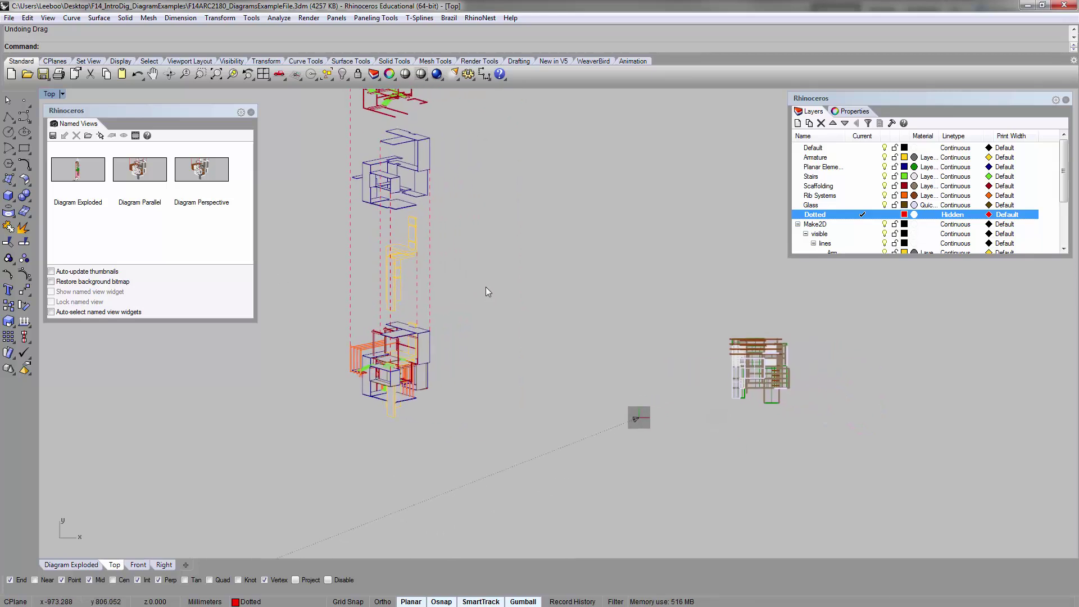
{"action": "right_click_drag", "start_coordinate": [318, 232], "coordinate": [502, 373]}
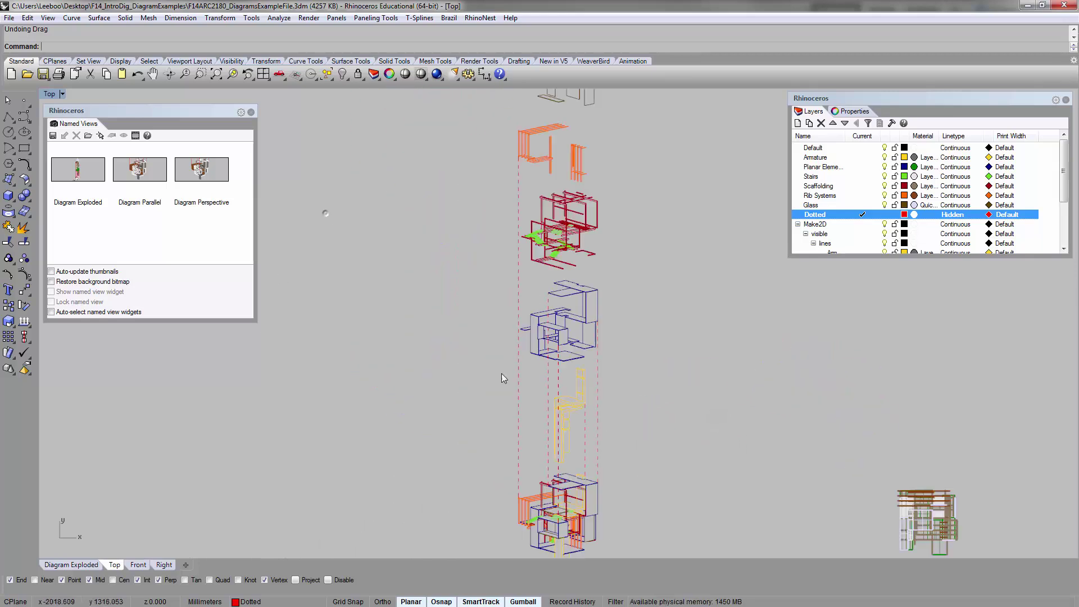